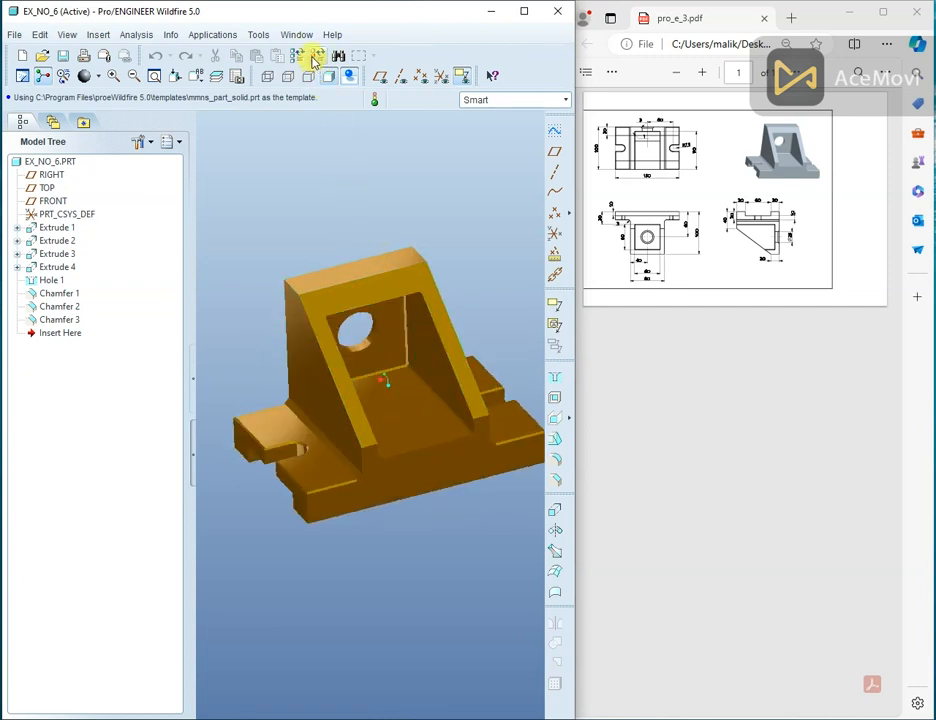
Step: Switch to the PRT0001 part window and turn on the display of datum planes, axes, points and coordinate systems
{"action": "left_click", "coordinate": [300, 34]}
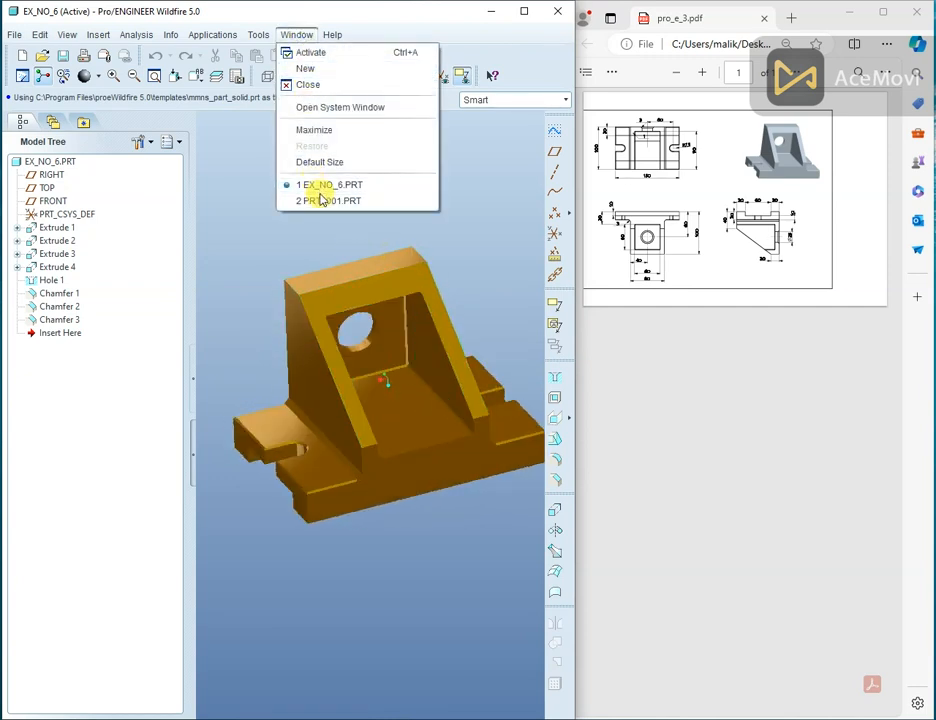
{"action": "left_click", "coordinate": [320, 200]}
{"action": "left_click", "coordinate": [382, 80]}
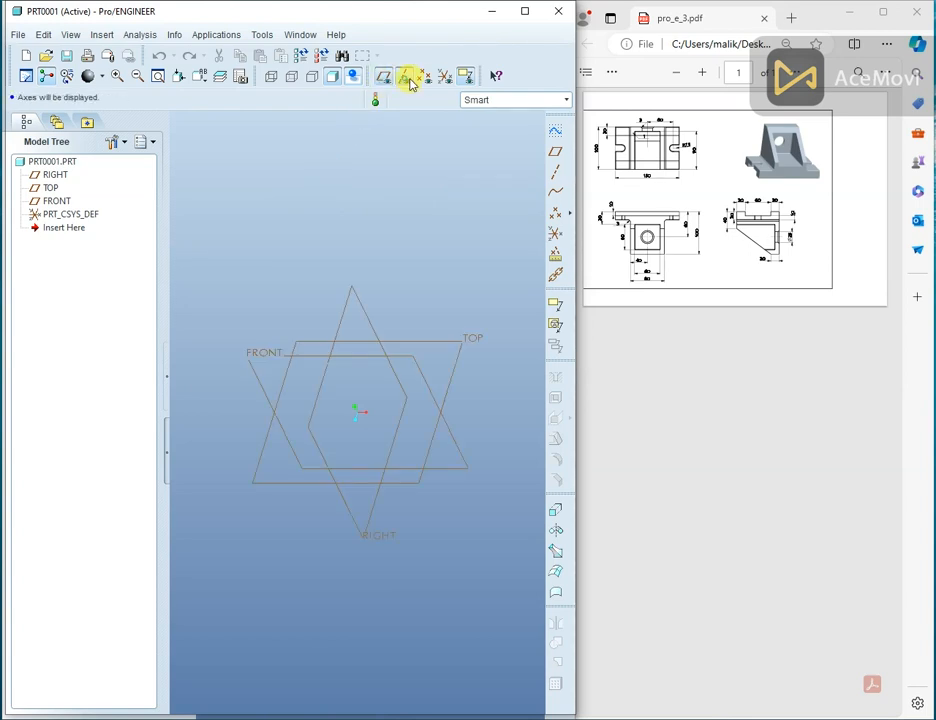
{"action": "left_click", "coordinate": [443, 77]}
{"action": "scroll", "coordinate": [446, 230], "scroll_direction": "down", "scroll_amount": 1}
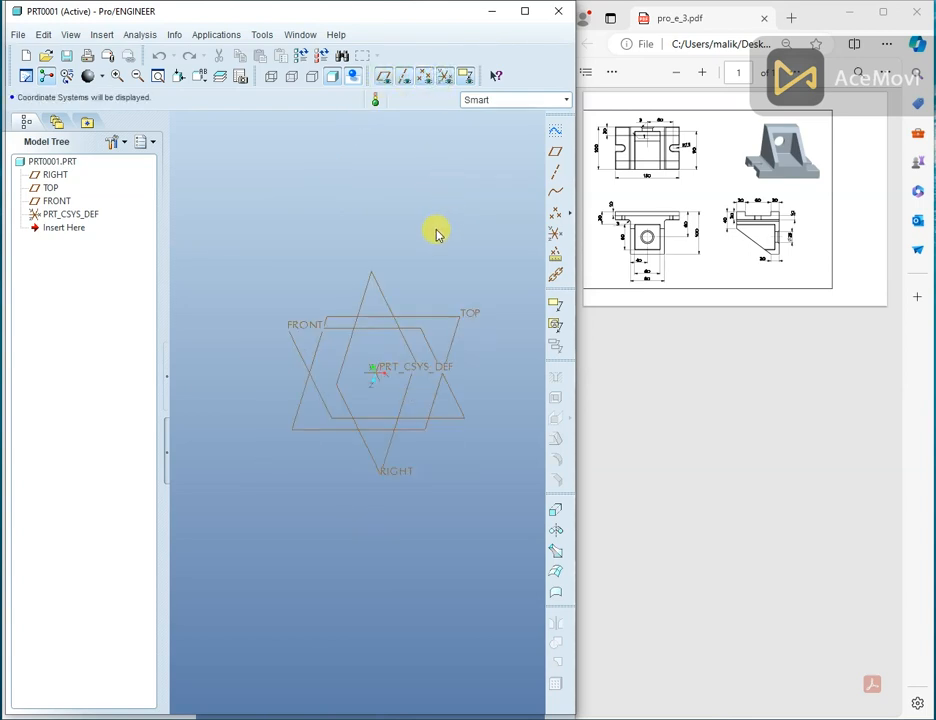
Step: Examine the bracket's views and dimensions in pro_e_3.pdf, especially the side profile with its stepped base
{"action": "left_click", "coordinate": [742, 222]}
{"action": "scroll", "coordinate": [757, 231], "scroll_direction": "up", "scroll_amount": 5, "text": "ctrl"}
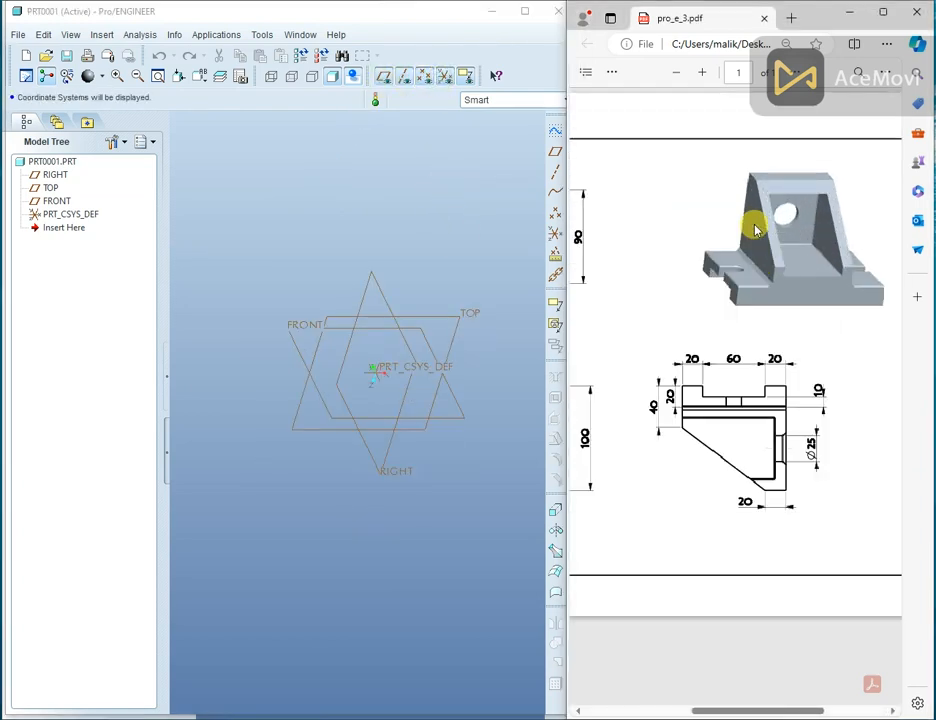
{"action": "scroll", "coordinate": [797, 437], "scroll_direction": "up", "scroll_amount": 4, "text": "ctrl"}
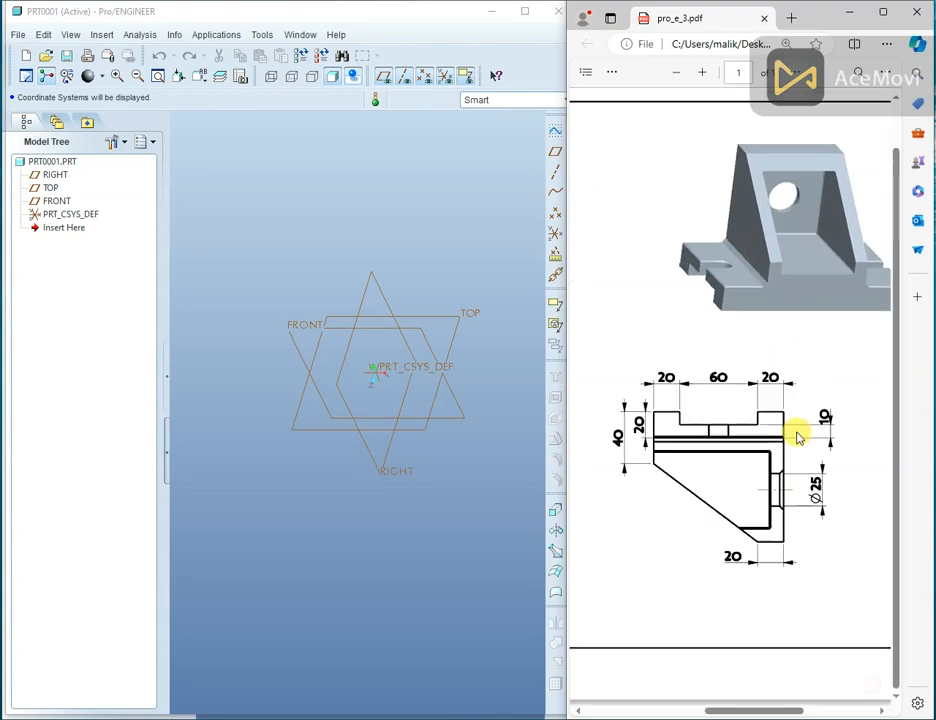
{"action": "scroll", "coordinate": [797, 437], "scroll_direction": "left", "scroll_amount": 2}
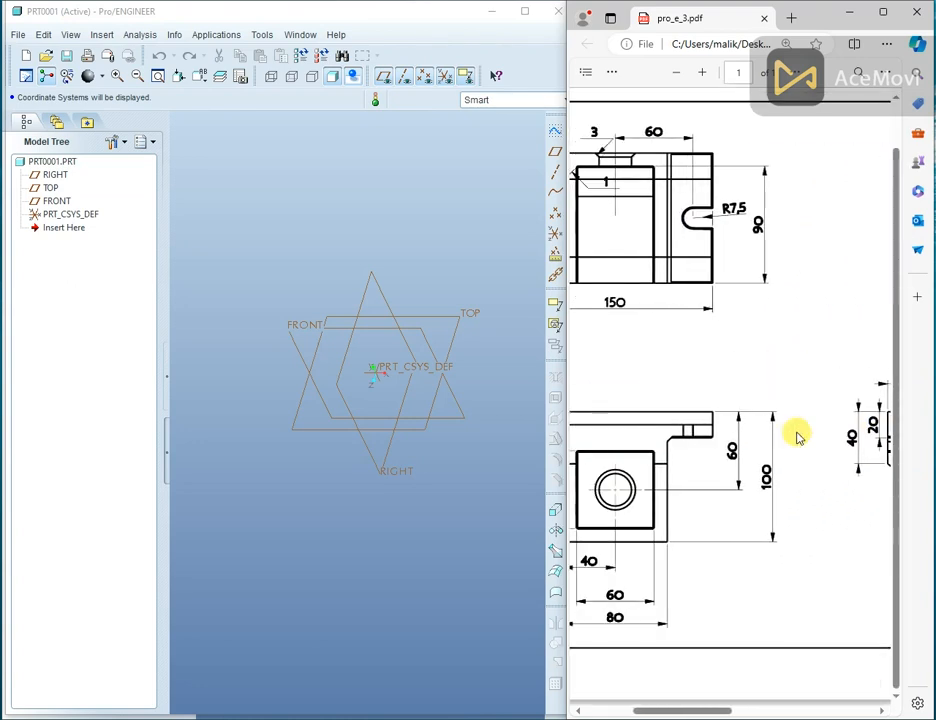
{"action": "scroll", "coordinate": [797, 437], "scroll_direction": "down", "scroll_amount": 4, "text": "ctrl"}
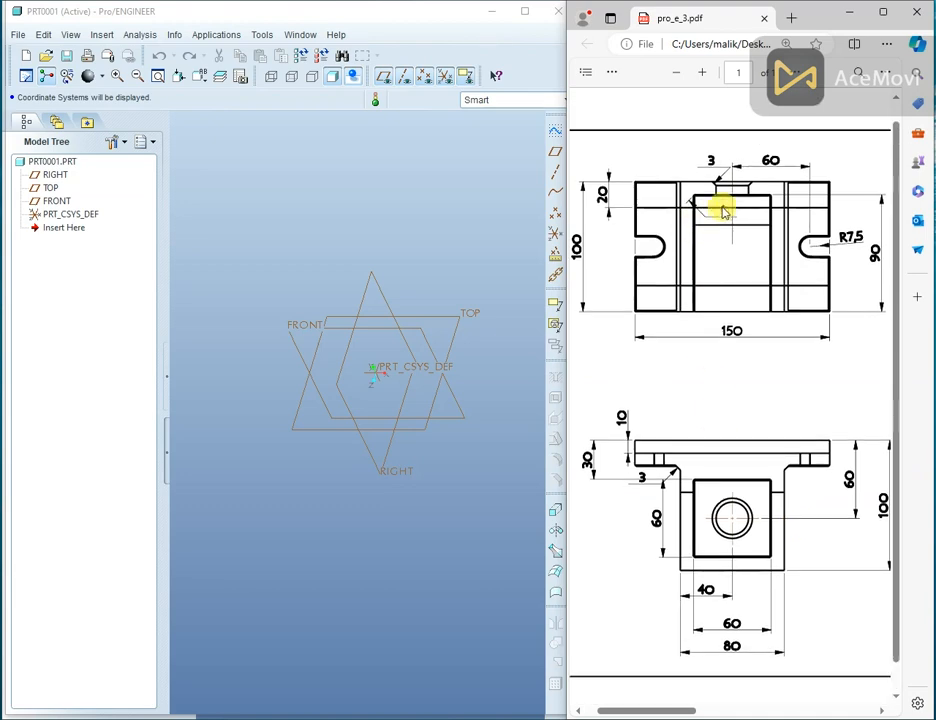
{"action": "scroll", "coordinate": [722, 410], "scroll_direction": "right", "scroll_amount": 5}
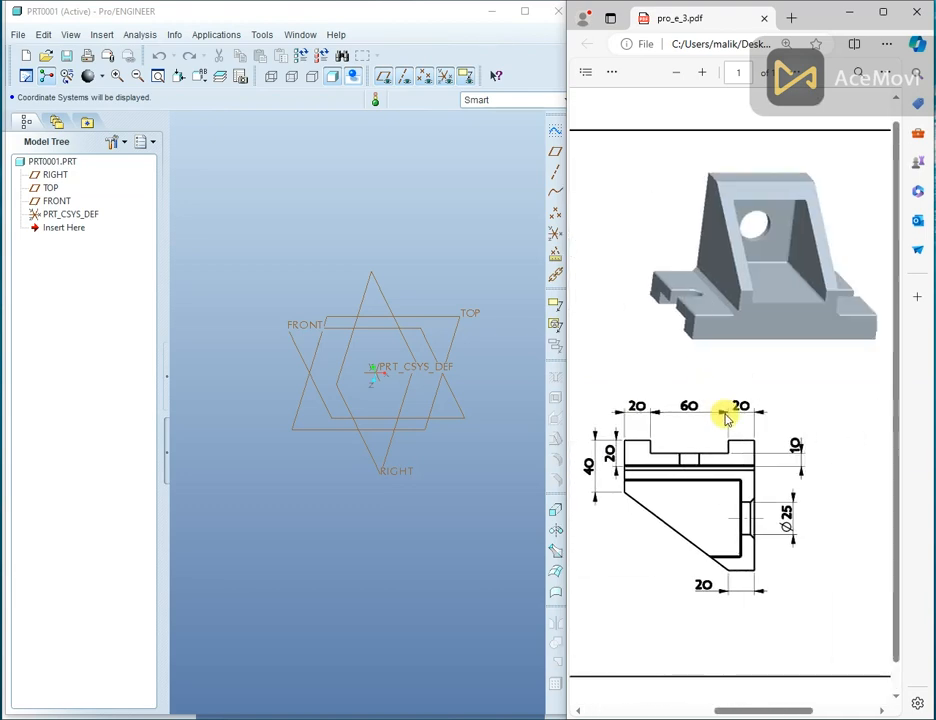
{"action": "scroll", "coordinate": [688, 412], "scroll_direction": "left", "scroll_amount": 1}
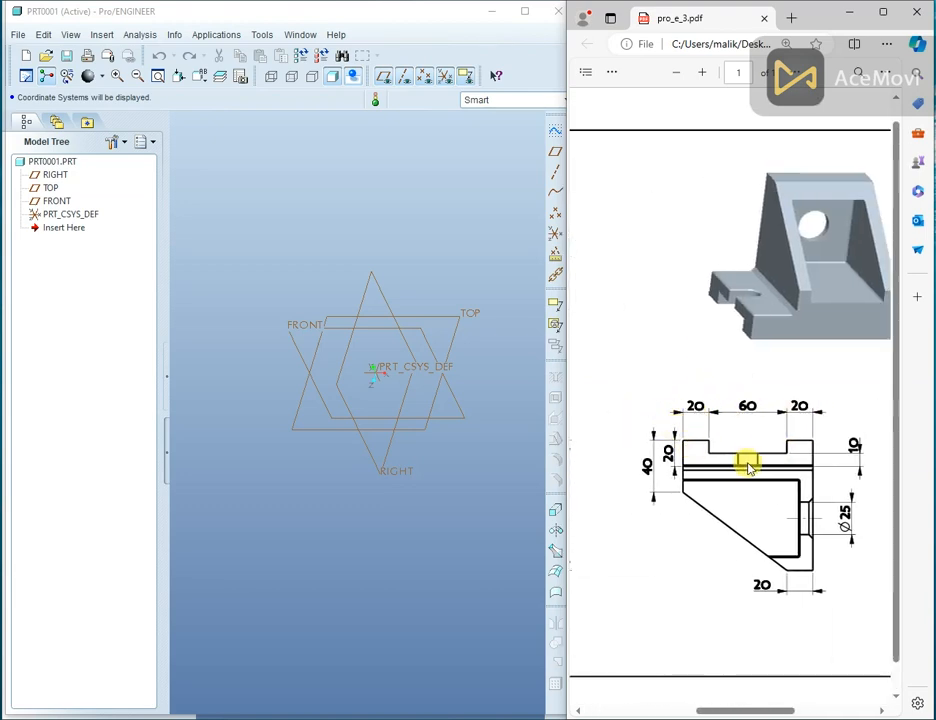
Step: Start an Extrude with an internal sketch on the RIGHT plane, using TOP as the left-facing orientation reference
{"action": "left_click", "coordinate": [53, 176]}
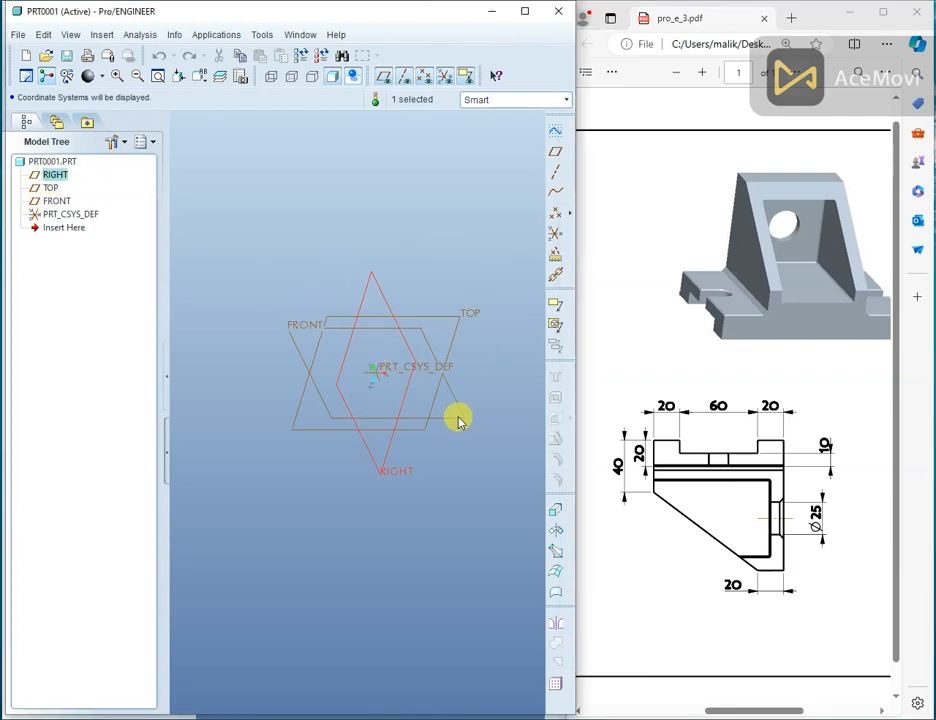
{"action": "left_click", "coordinate": [553, 505]}
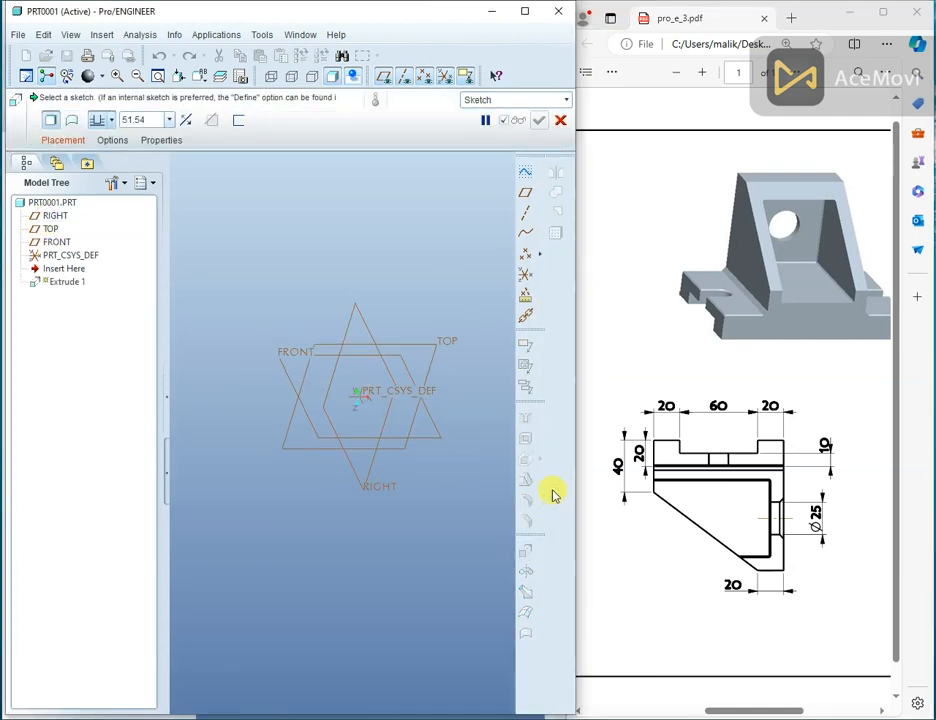
{"action": "right_click", "coordinate": [420, 212]}
{"action": "left_click", "coordinate": [432, 215]}
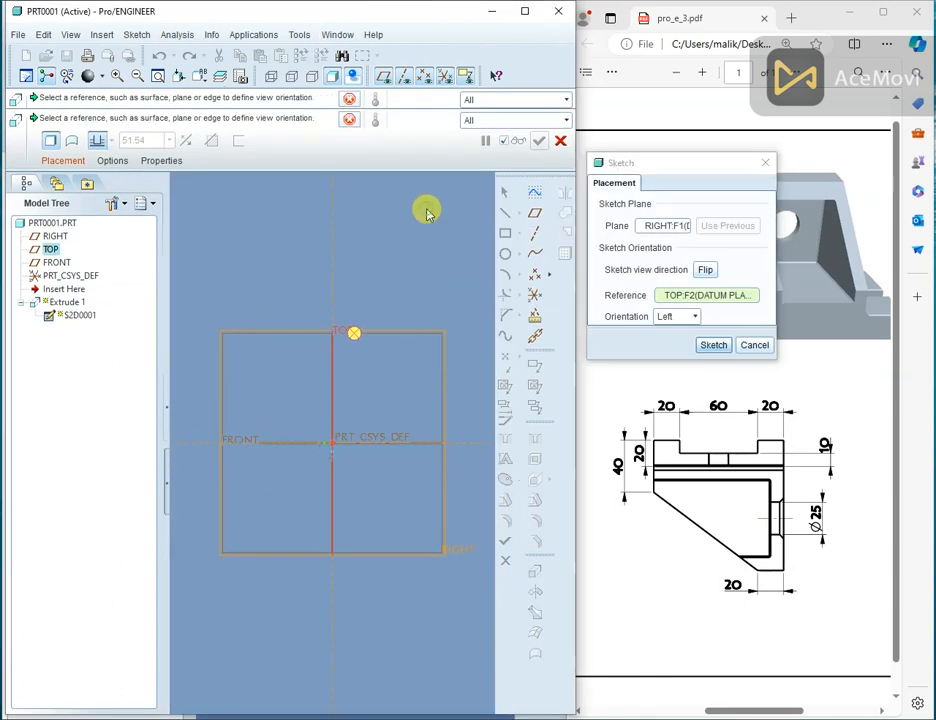
{"action": "left_click", "coordinate": [712, 344]}
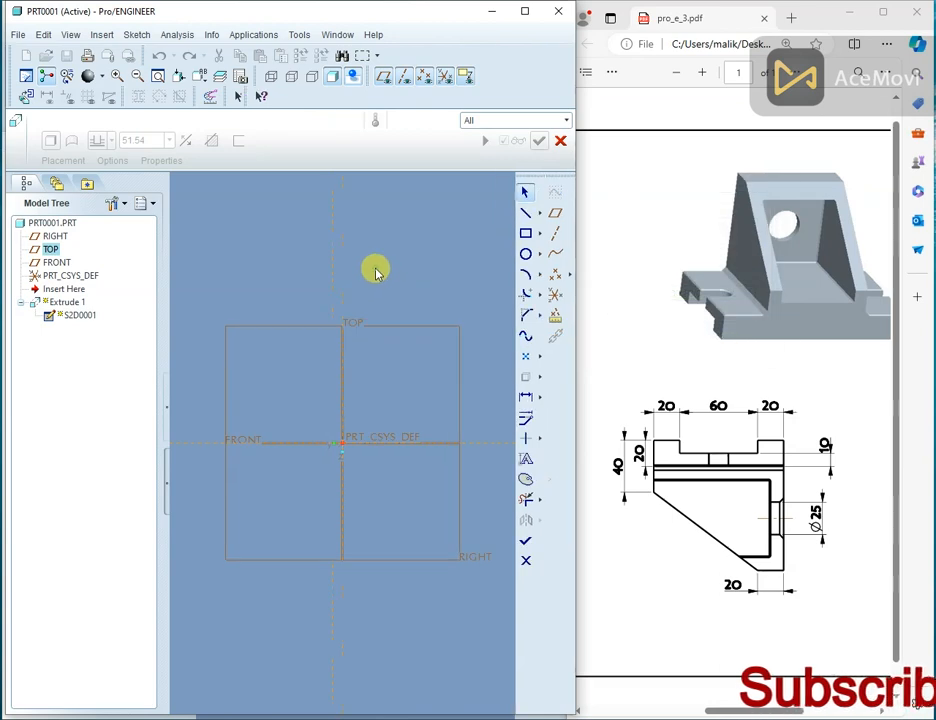
Step: Draw a vertical centerline through the sketch origin
{"action": "right_click", "coordinate": [386, 263]}
{"action": "left_click", "coordinate": [440, 384]}
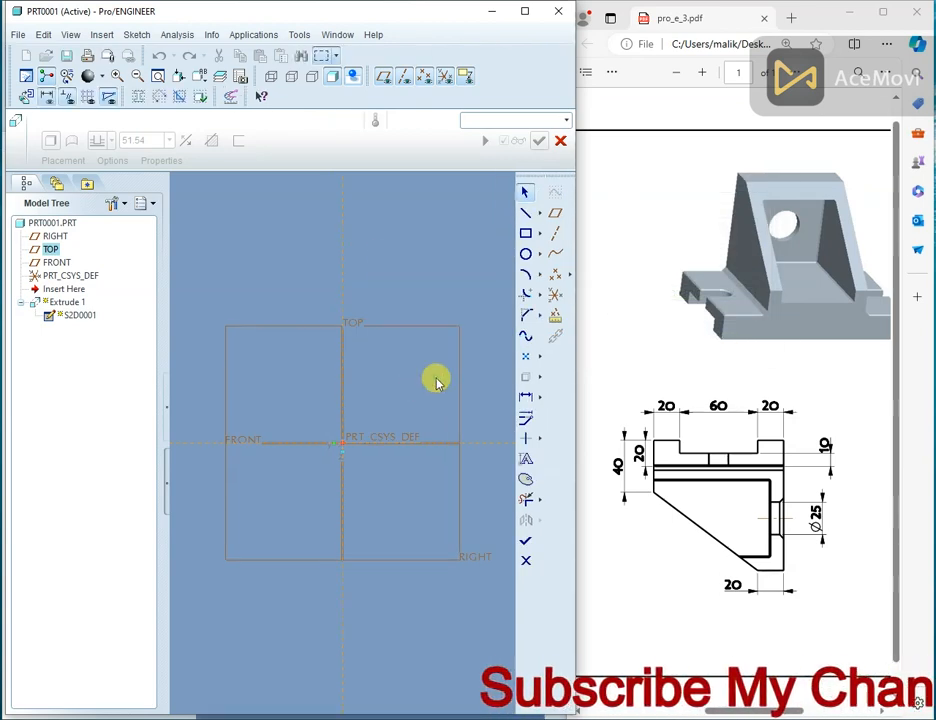
{"action": "left_click", "coordinate": [340, 451]}
{"action": "left_click", "coordinate": [345, 391]}
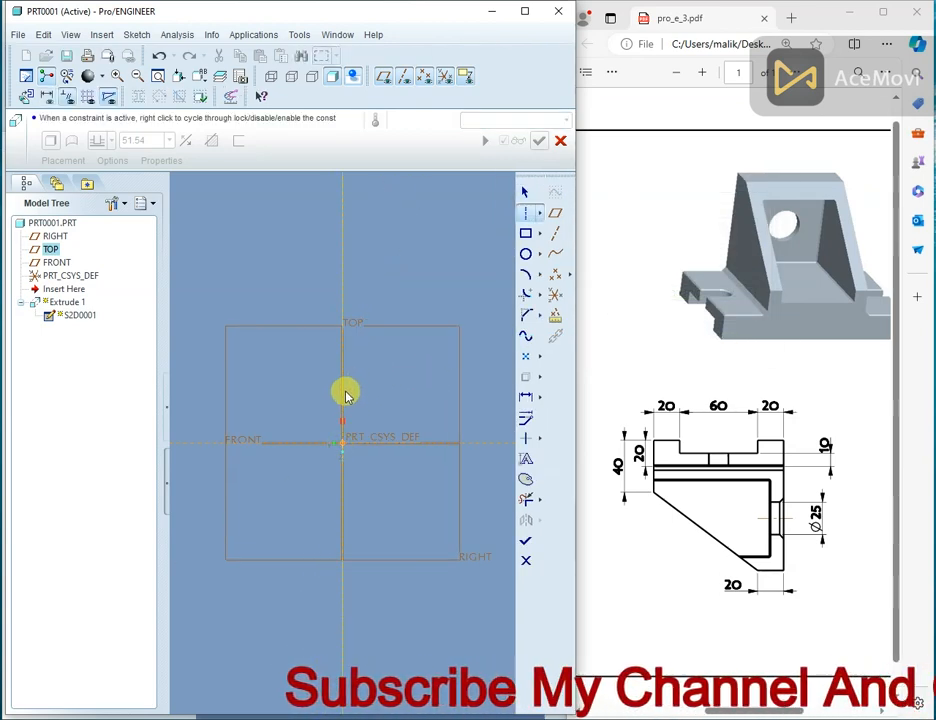
{"action": "middle_click", "coordinate": [428, 384]}
{"action": "right_click", "coordinate": [415, 365]}
{"action": "left_click", "coordinate": [397, 355]}
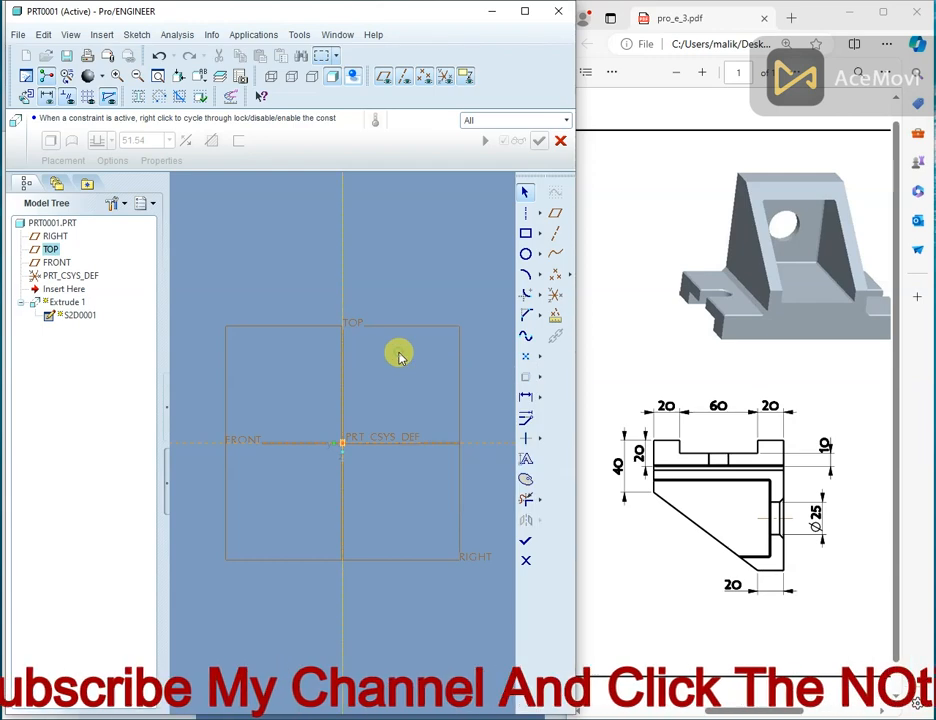
Step: Sketch a closed profile about 419 mm wide and 96 mm high on the horizontal reference, with a bottom recess about 279 mm wide and 58 mm deep
{"action": "right_click", "coordinate": [400, 355]}
{"action": "left_click", "coordinate": [425, 420]}
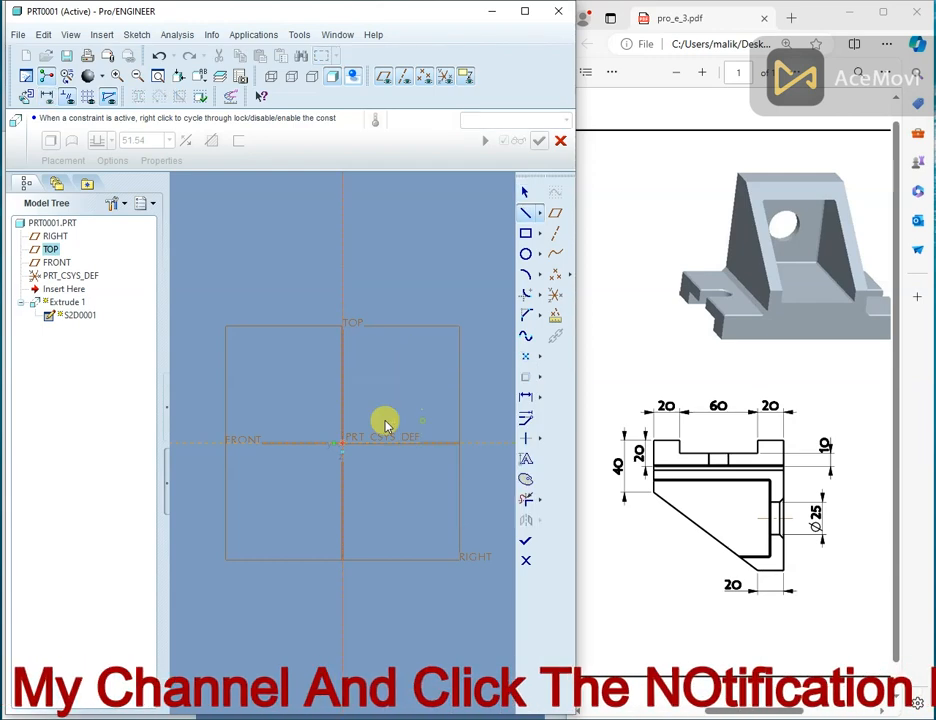
{"action": "left_click", "coordinate": [268, 442]}
{"action": "left_click", "coordinate": [269, 399]}
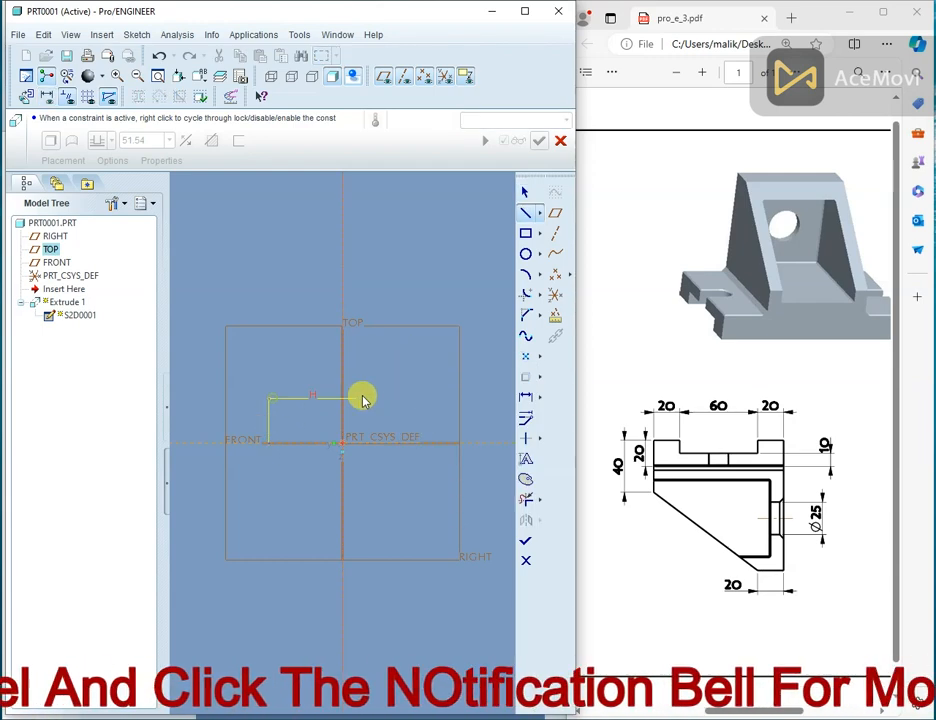
{"action": "left_click", "coordinate": [460, 398]}
{"action": "left_click", "coordinate": [445, 447]}
{"action": "left_click", "coordinate": [426, 443]}
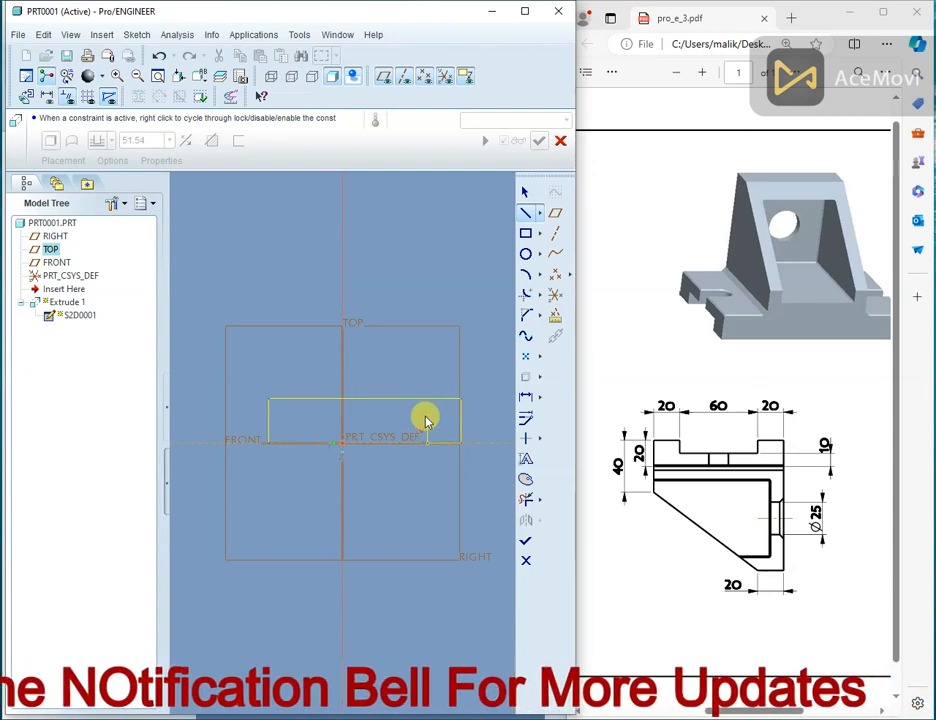
{"action": "left_click", "coordinate": [425, 419]}
{"action": "left_click", "coordinate": [299, 418]}
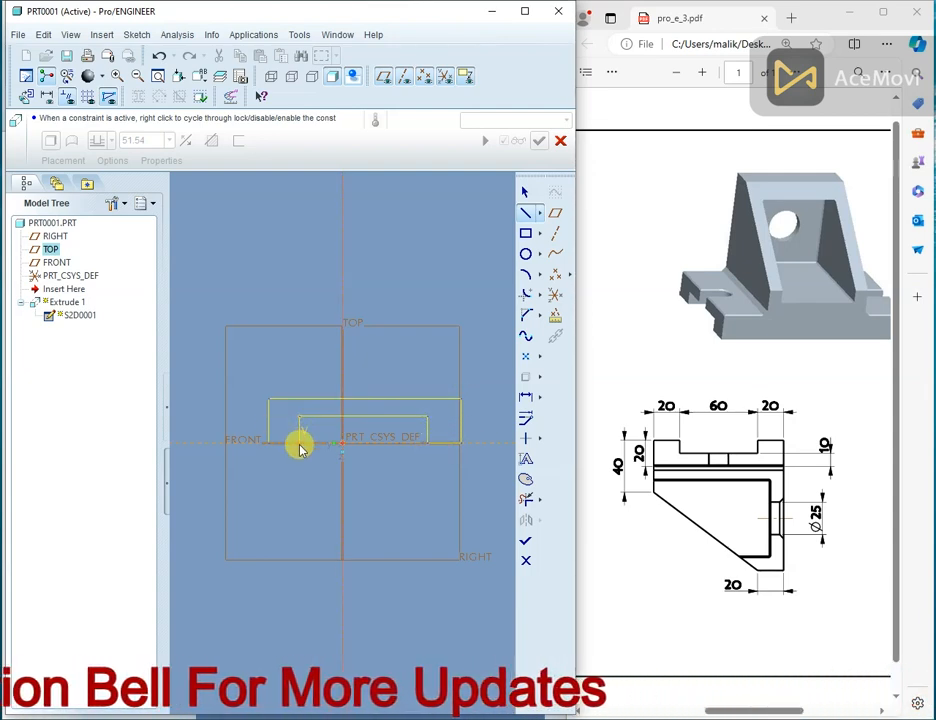
{"action": "left_click", "coordinate": [299, 442]}
{"action": "left_click", "coordinate": [269, 442]}
{"action": "middle_click", "coordinate": [286, 468]}
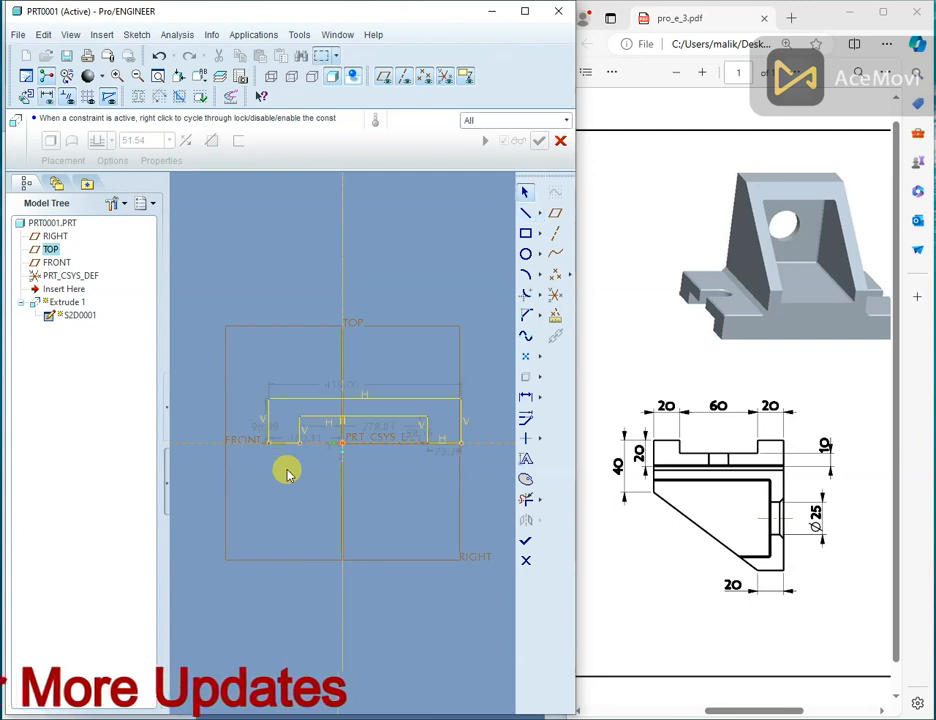
Step: Apply an Equal constraint to the two short bottom segments on either side of the recess
{"action": "scroll", "coordinate": [396, 468], "scroll_direction": "up", "scroll_amount": 1}
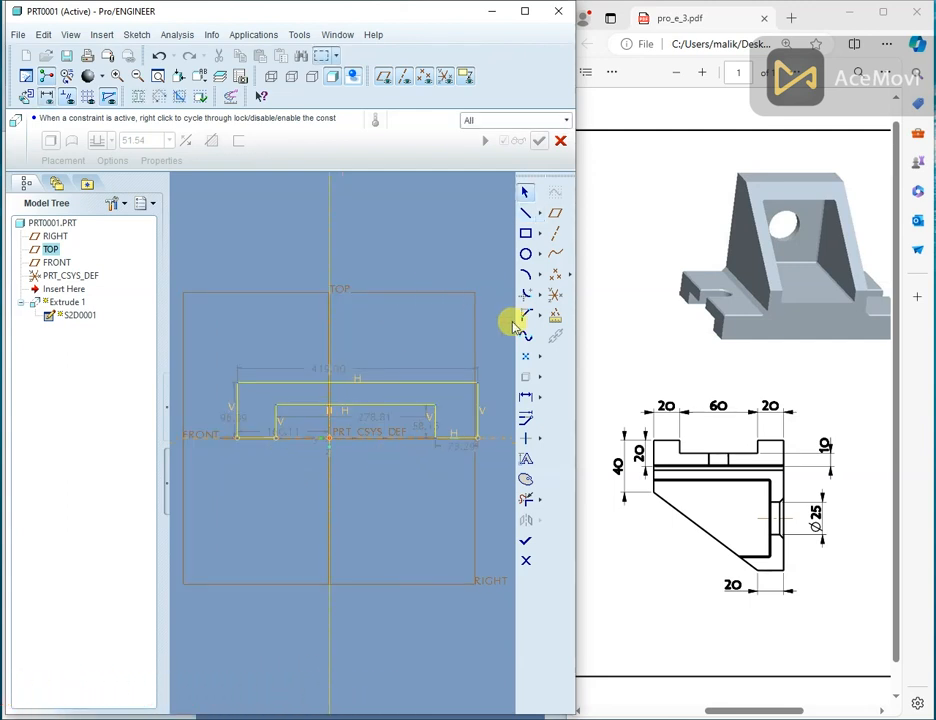
{"action": "left_click", "coordinate": [539, 441]}
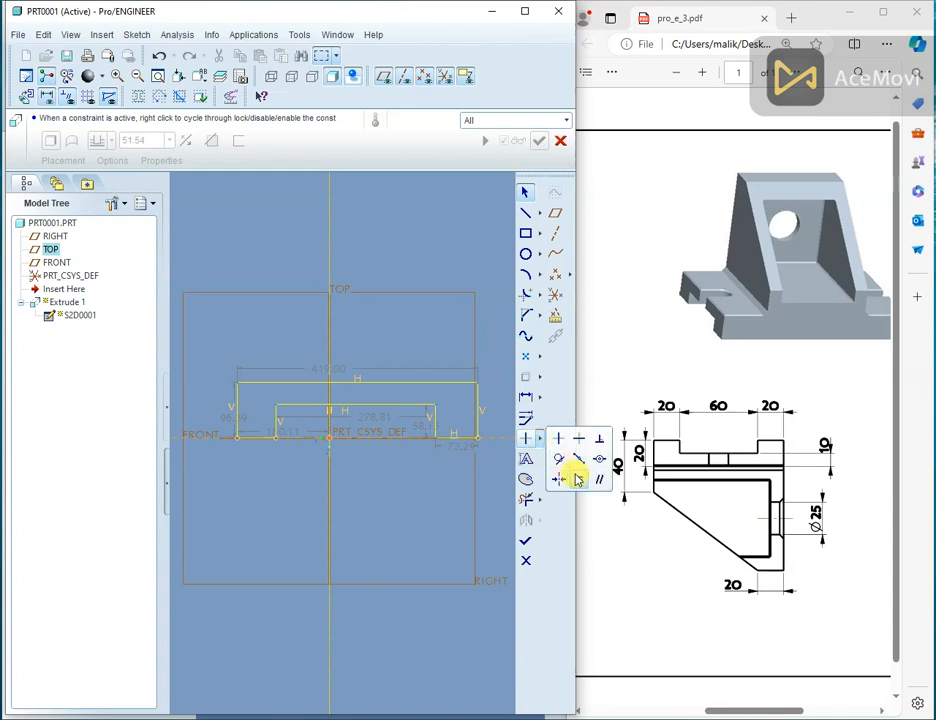
{"action": "left_click", "coordinate": [578, 479]}
{"action": "left_click", "coordinate": [455, 441]}
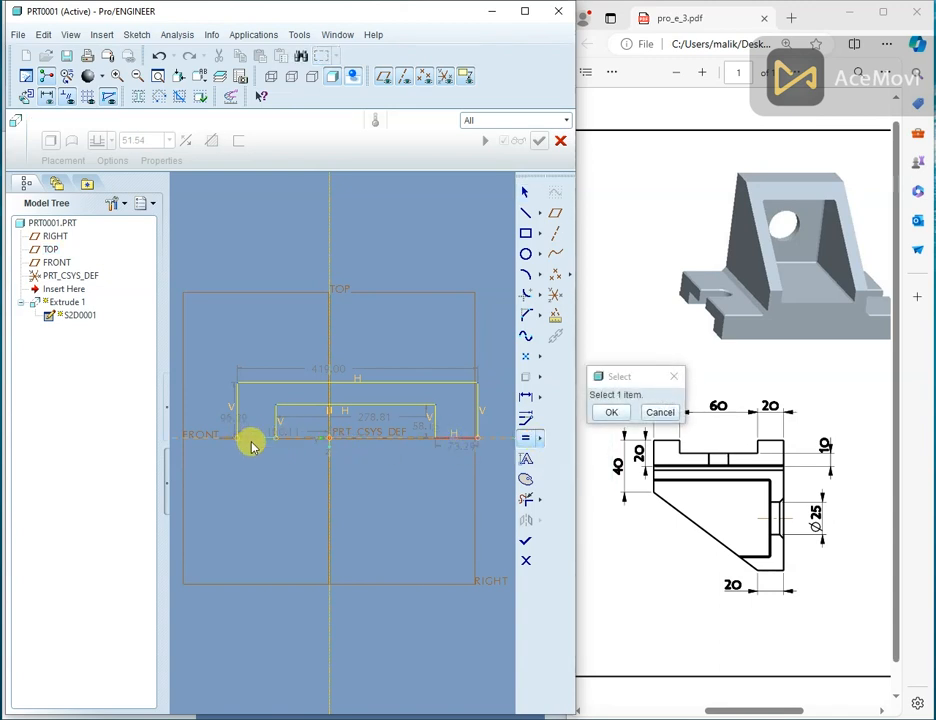
{"action": "left_click", "coordinate": [254, 443]}
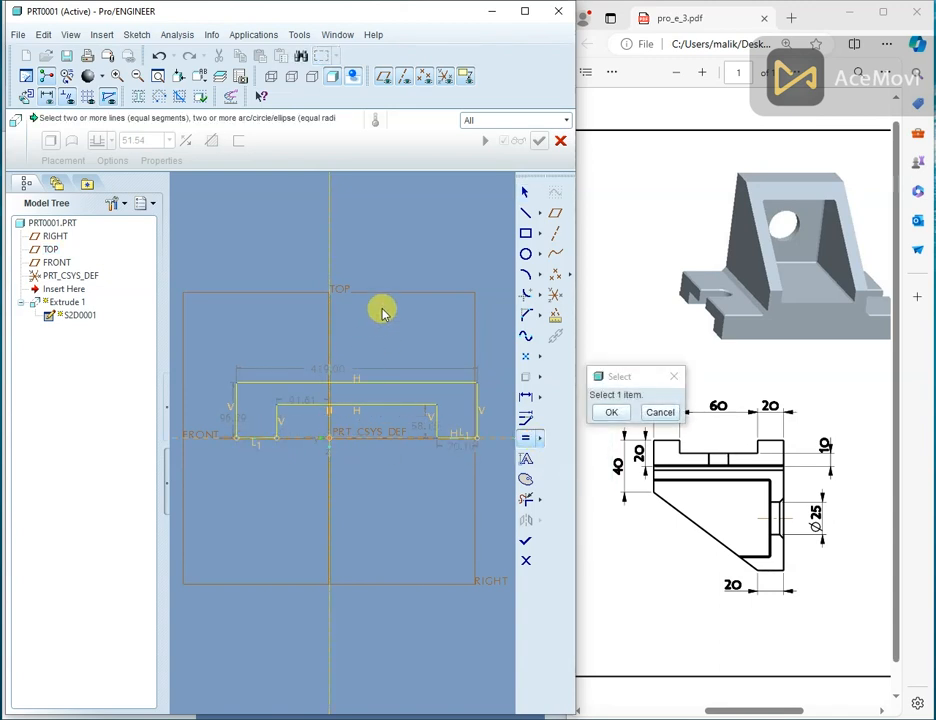
{"action": "left_click", "coordinate": [612, 416]}
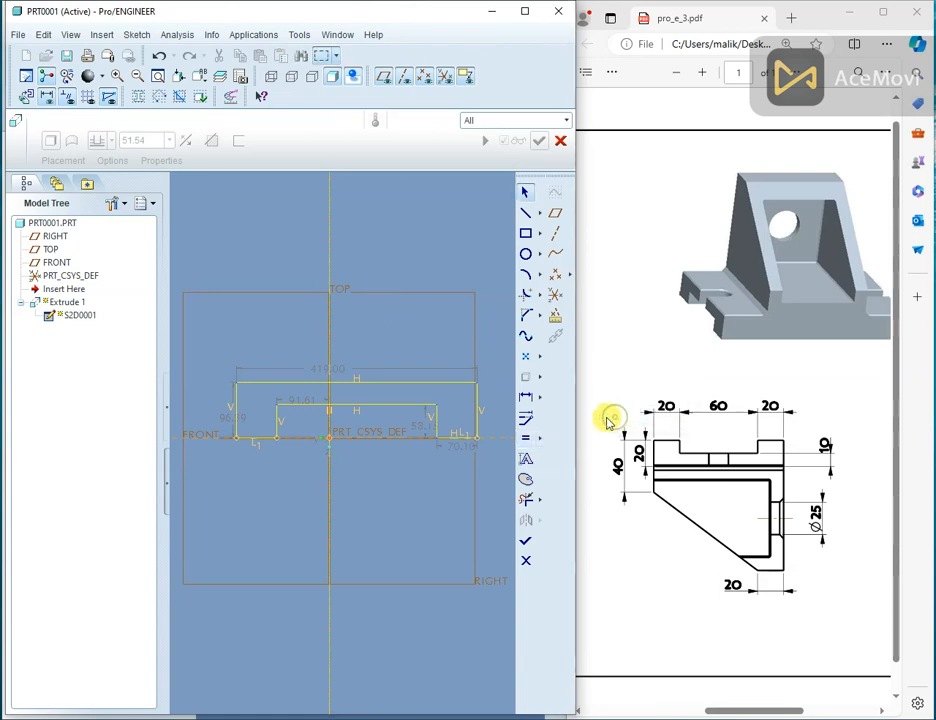
Step: Make the profile's two outer bottom corners symmetric about the vertical centerline
{"action": "left_click", "coordinate": [538, 441]}
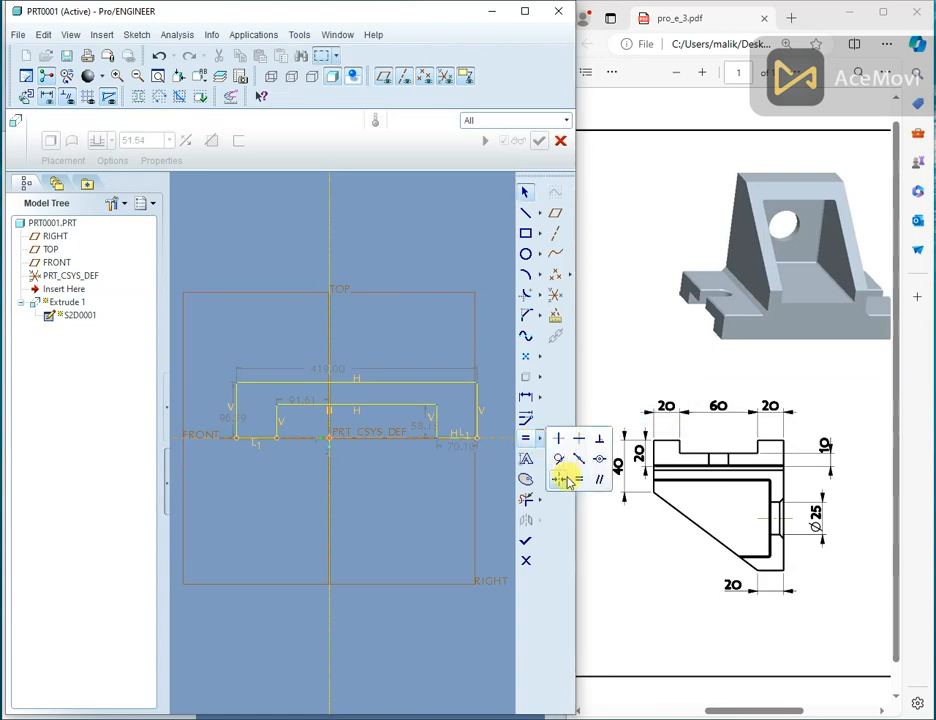
{"action": "left_click", "coordinate": [563, 479]}
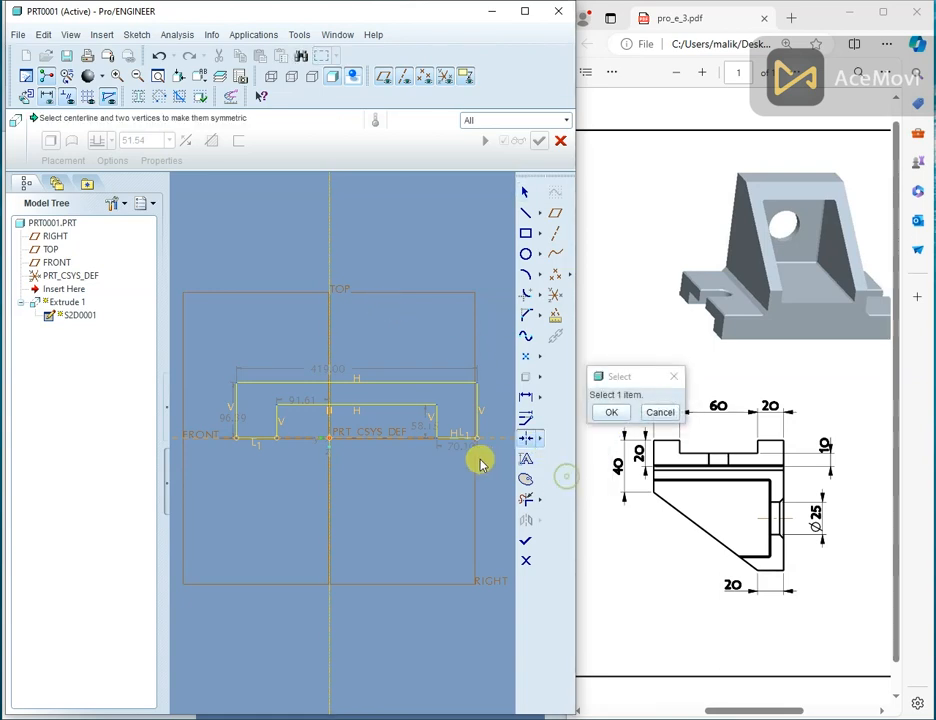
{"action": "left_click", "coordinate": [238, 440]}
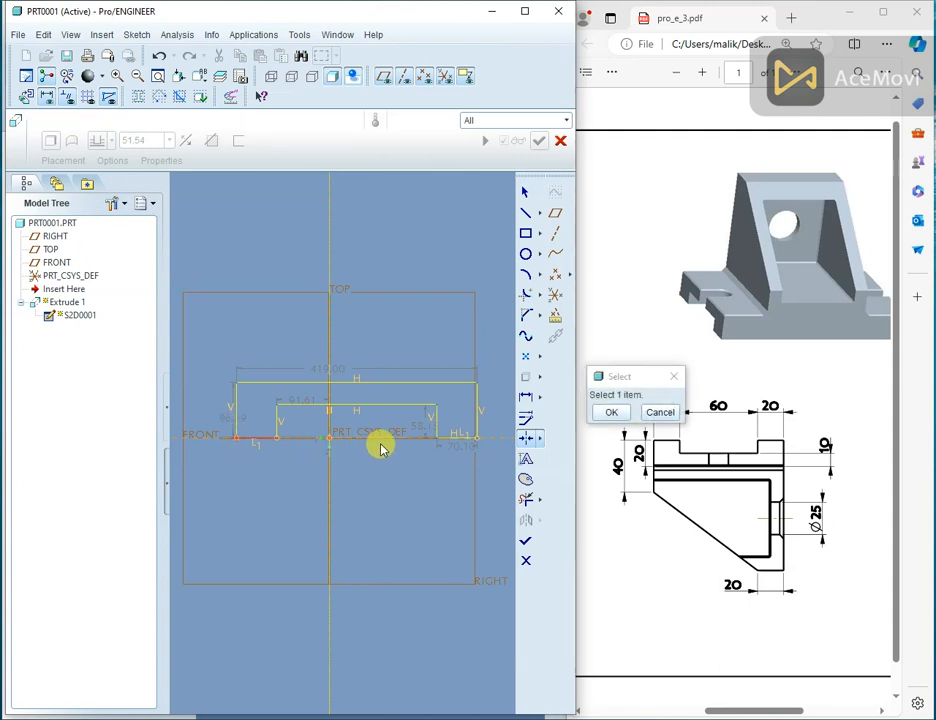
{"action": "left_click", "coordinate": [480, 440]}
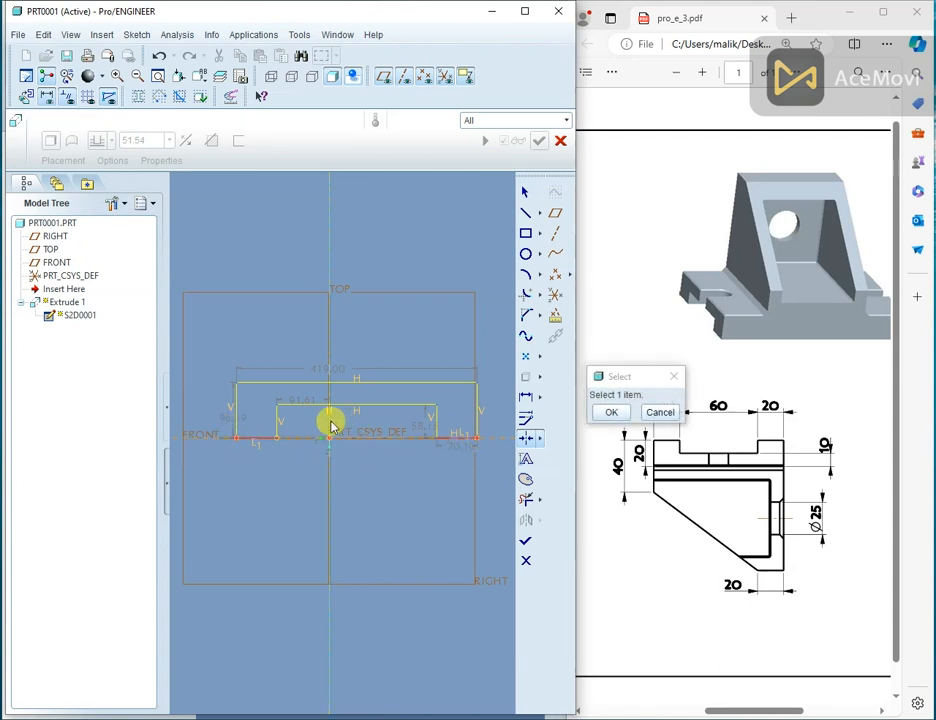
{"action": "left_click", "coordinate": [330, 424]}
{"action": "middle_click", "coordinate": [393, 354]}
{"action": "scroll", "coordinate": [394, 353], "scroll_direction": "up", "scroll_amount": 1}
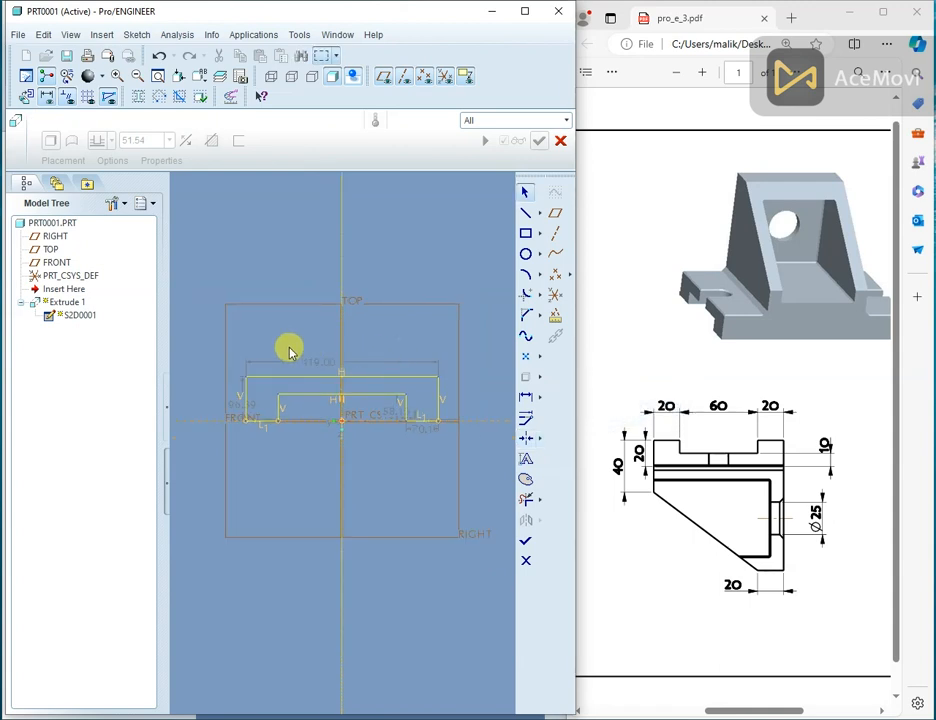
Step: Set the profile's outer bottom segment length to 20 and its overall width to 100
{"action": "left_click", "coordinate": [425, 432]}
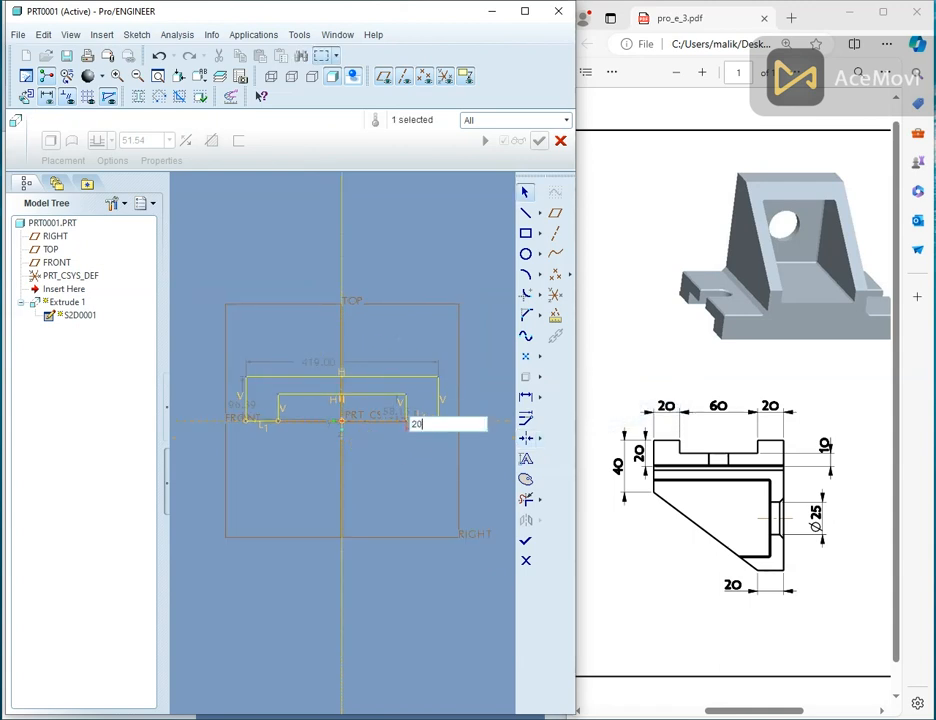
{"action": "key", "text": "Return"}
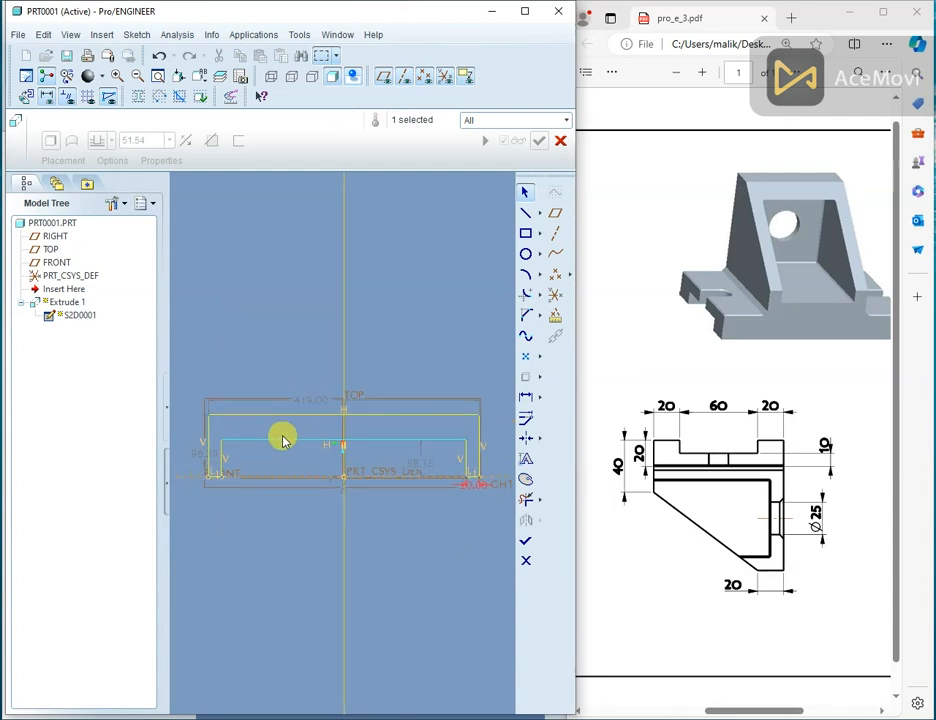
{"action": "left_click_drag", "start_coordinate": [303, 398], "coordinate": [309, 352]}
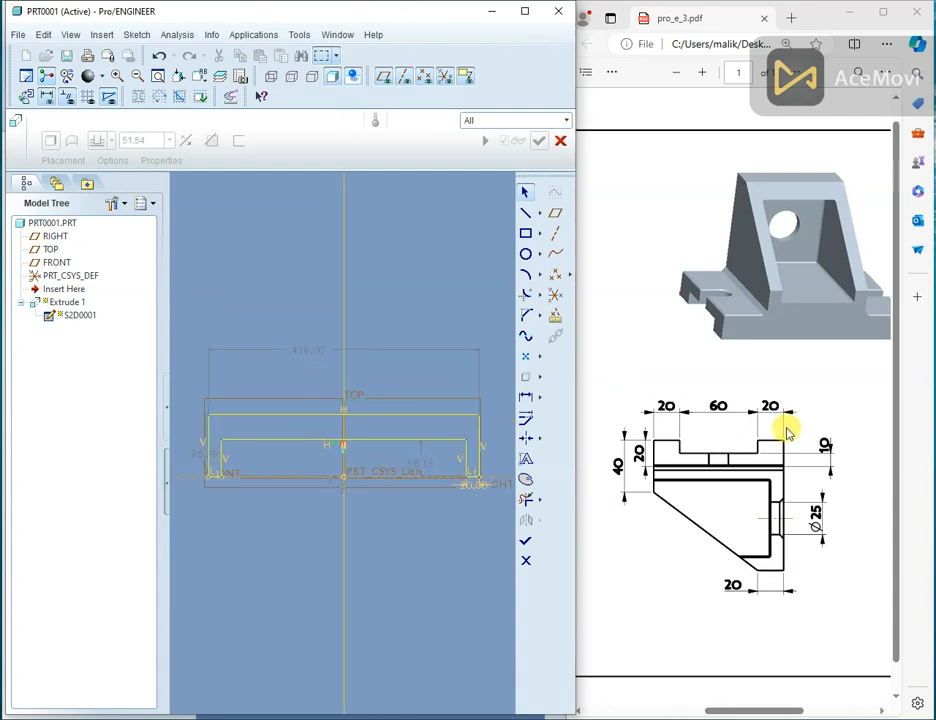
{"action": "double_click", "coordinate": [312, 350]}
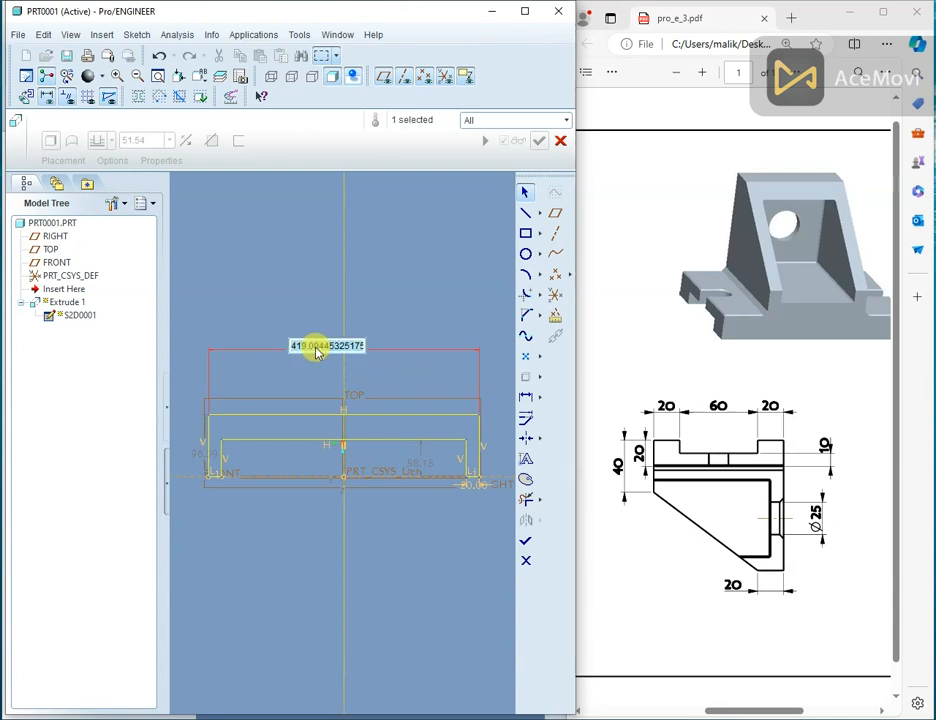
{"action": "key", "text": "ctrl+a"}
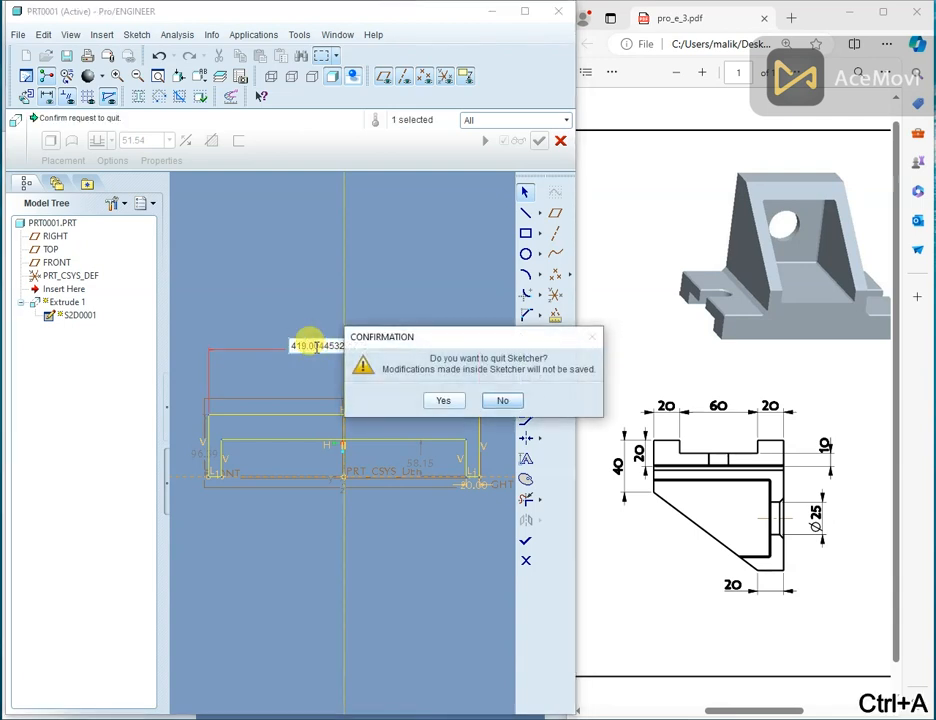
{"action": "left_click", "coordinate": [499, 401]}
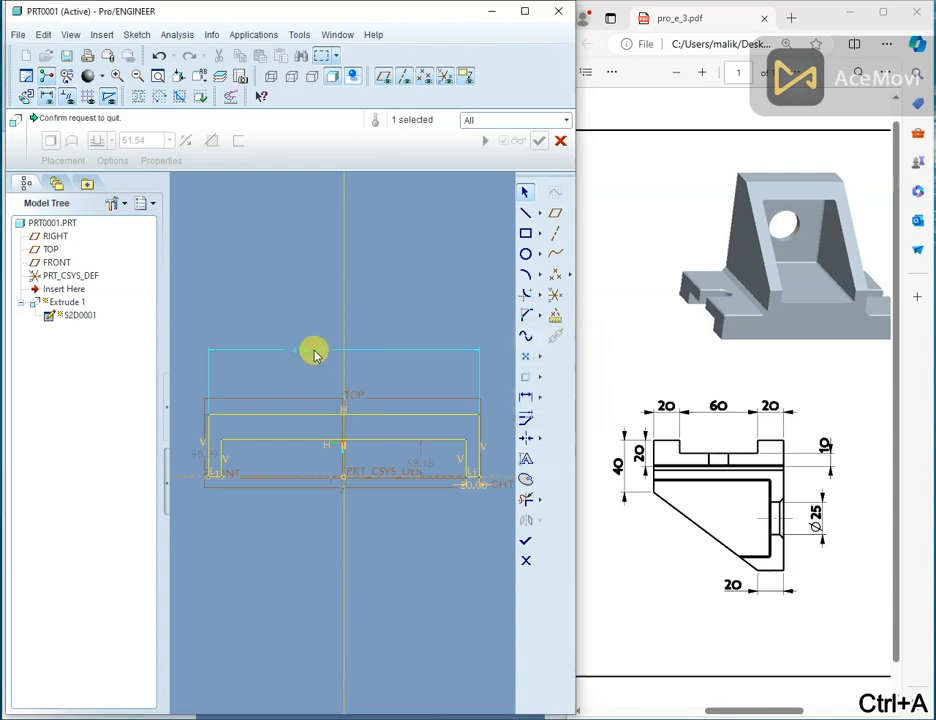
{"action": "double_click", "coordinate": [313, 352]}
{"action": "type", "text": "10"}
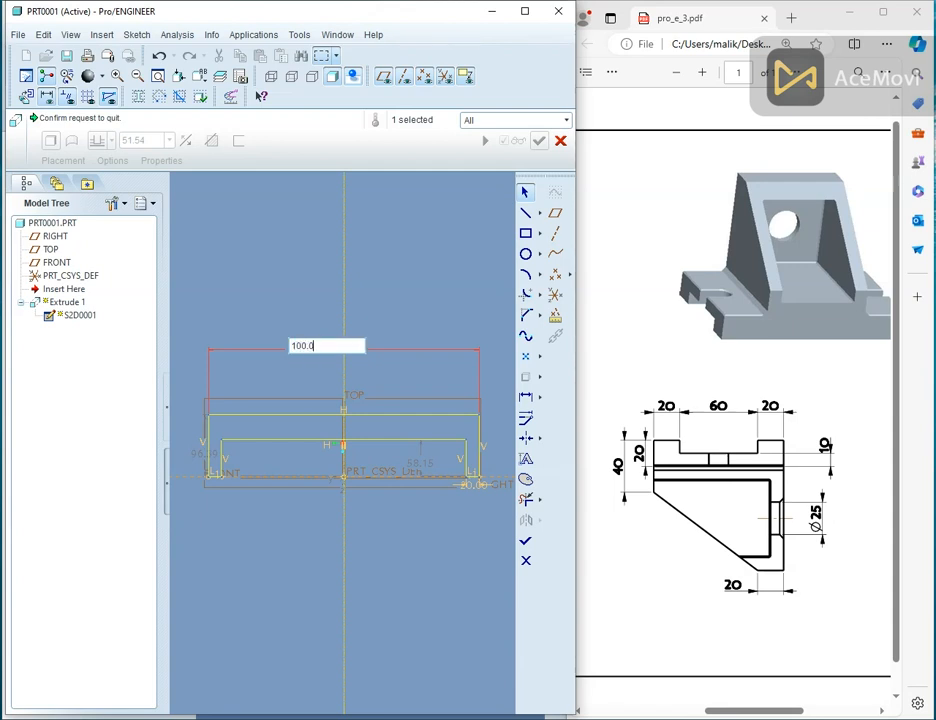
{"action": "type", "text": "0.0"}
{"action": "key", "text": "Return"}
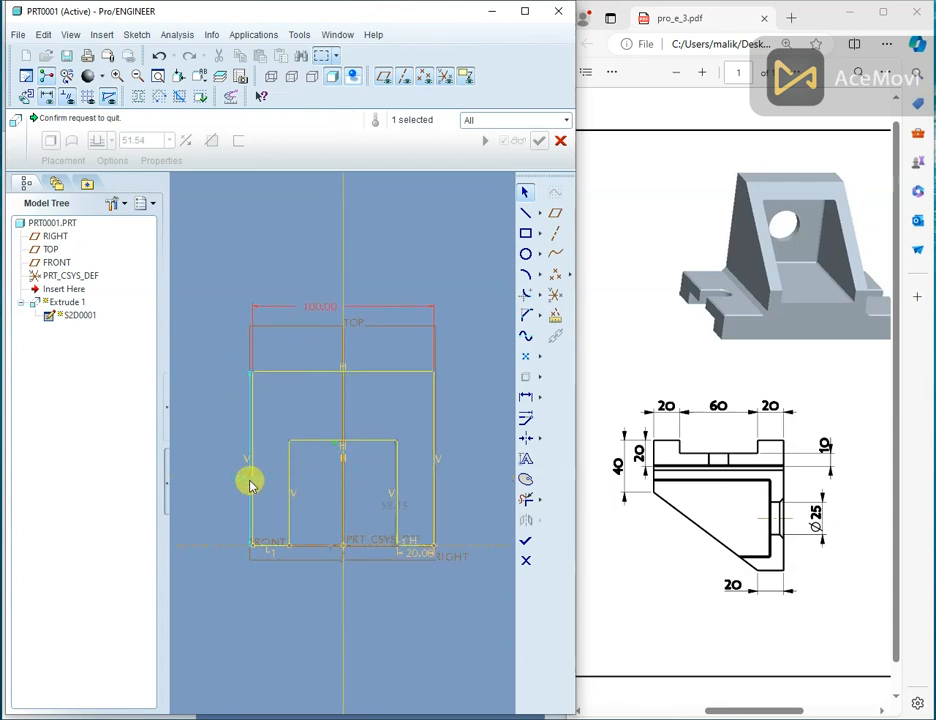
Step: Set the profile's overall height to 20 and move the recess's top edge down inside the profile
{"action": "double_click", "coordinate": [215, 470]}
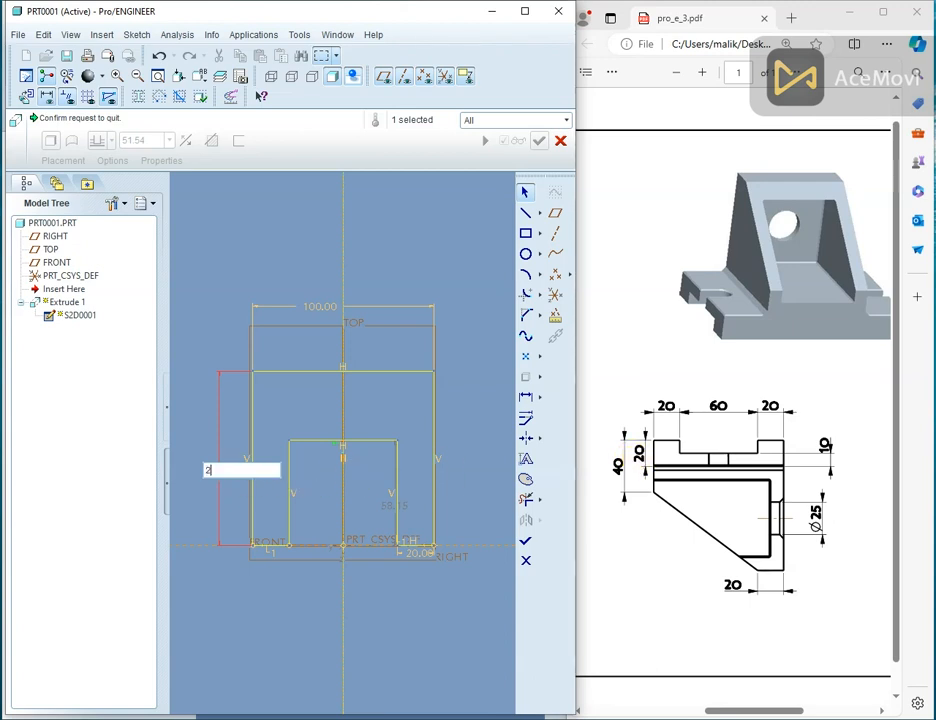
{"action": "key", "text": "Return"}
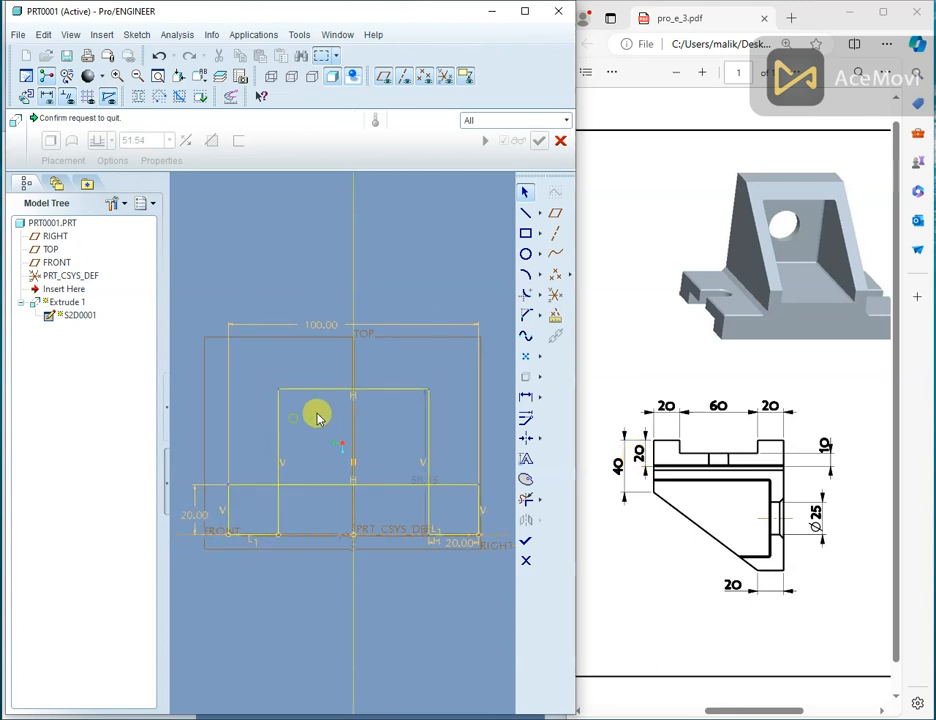
{"action": "left_click_drag", "start_coordinate": [316, 390], "coordinate": [313, 510]}
Step: Try to dimension the distance between the recess's top edge and the profile's top edge
{"action": "right_click", "coordinate": [318, 350]}
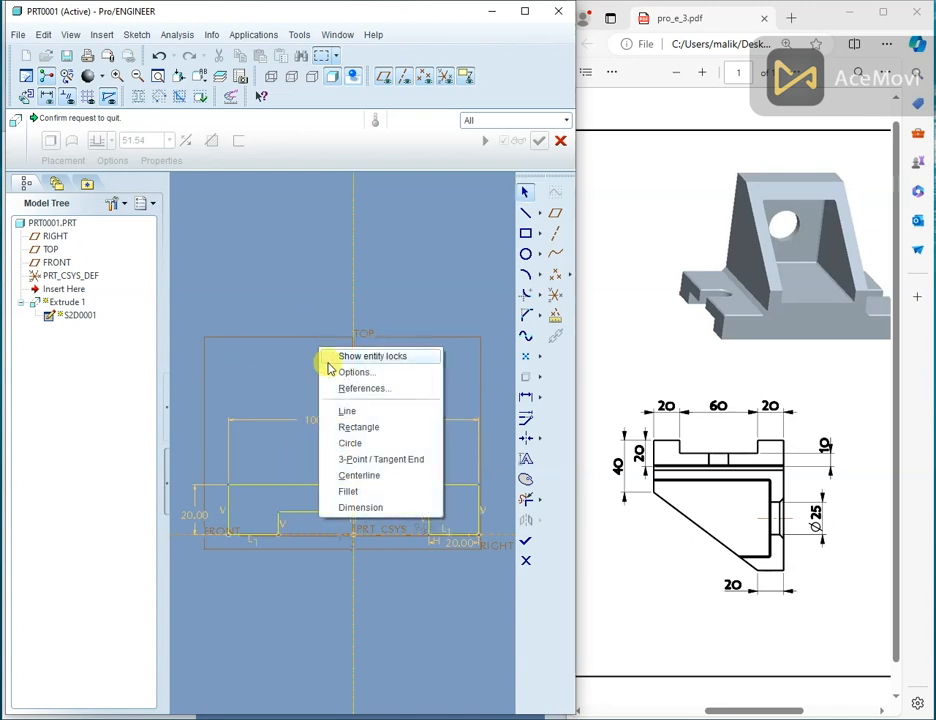
{"action": "left_click", "coordinate": [352, 505]}
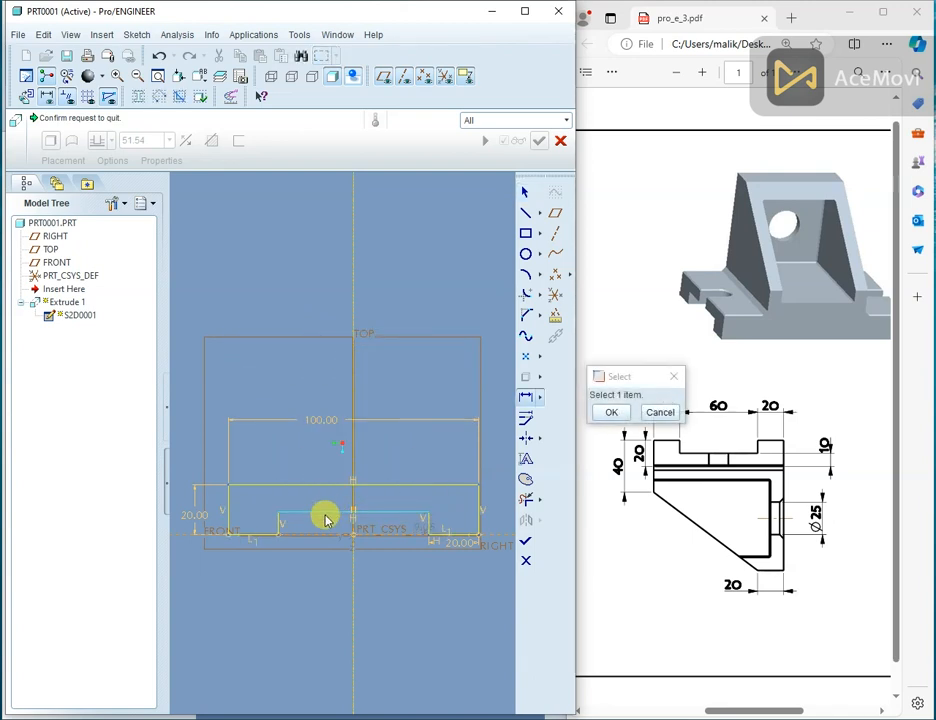
{"action": "left_click", "coordinate": [325, 518]}
{"action": "left_click", "coordinate": [326, 486]}
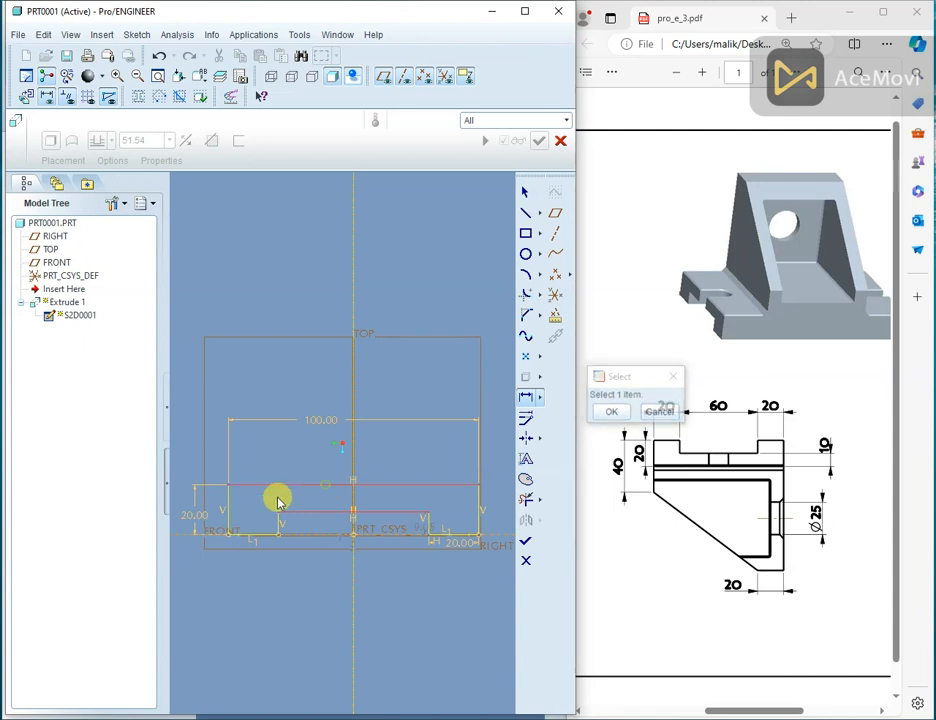
{"action": "middle_click", "coordinate": [264, 500]}
{"action": "middle_click", "coordinate": [264, 500]}
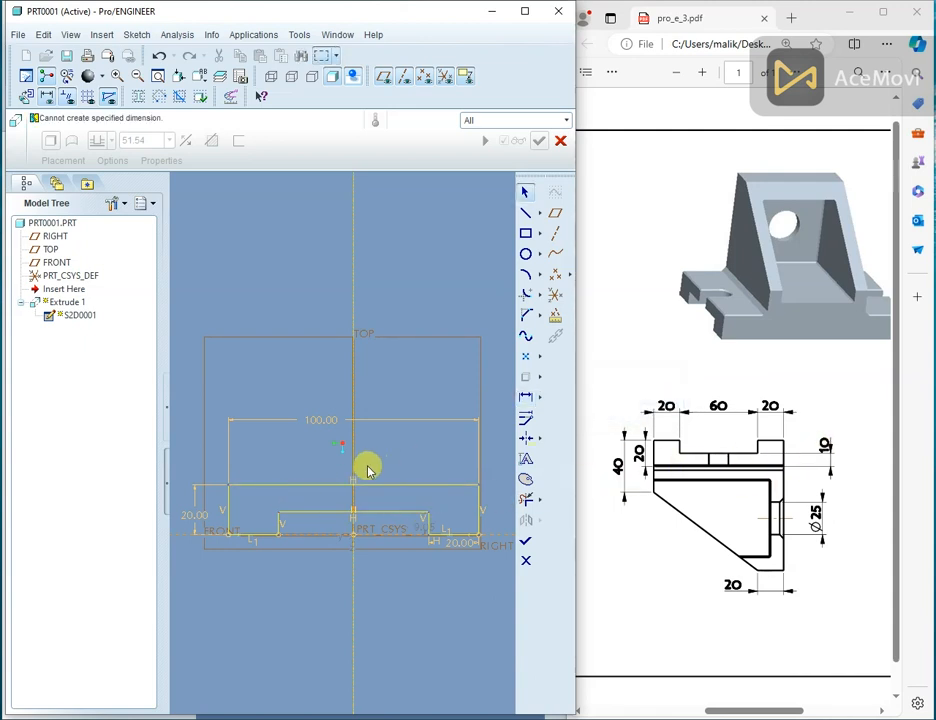
Step: Set the recess depth to 10 and finish the base profile sketch
{"action": "scroll", "coordinate": [280, 514], "scroll_direction": "up", "scroll_amount": 2}
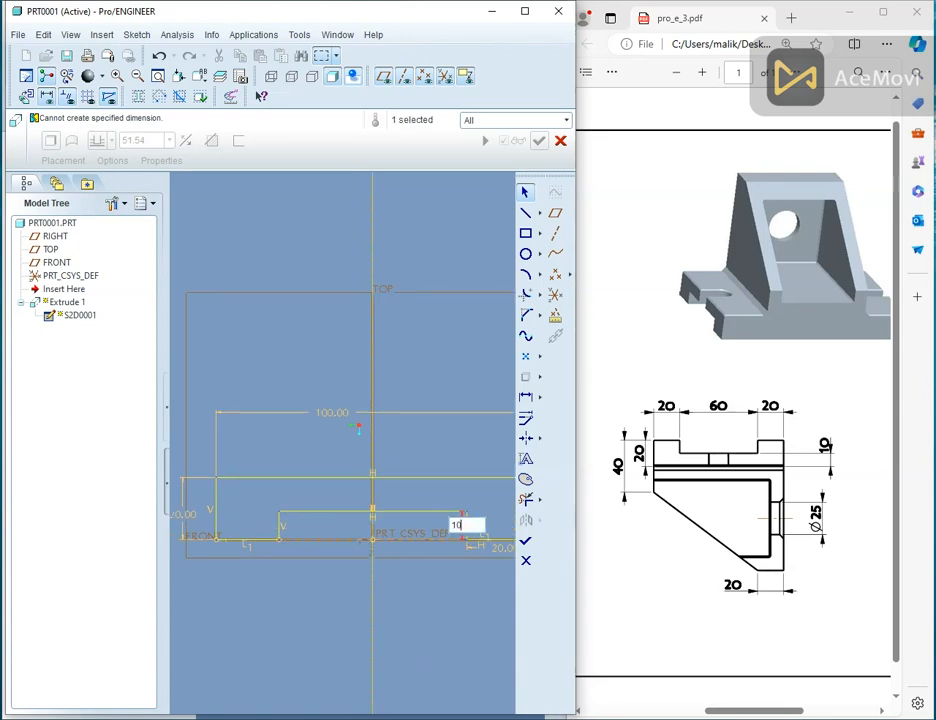
{"action": "key", "text": "Return"}
{"action": "scroll", "coordinate": [382, 512], "scroll_direction": "down", "scroll_amount": 3}
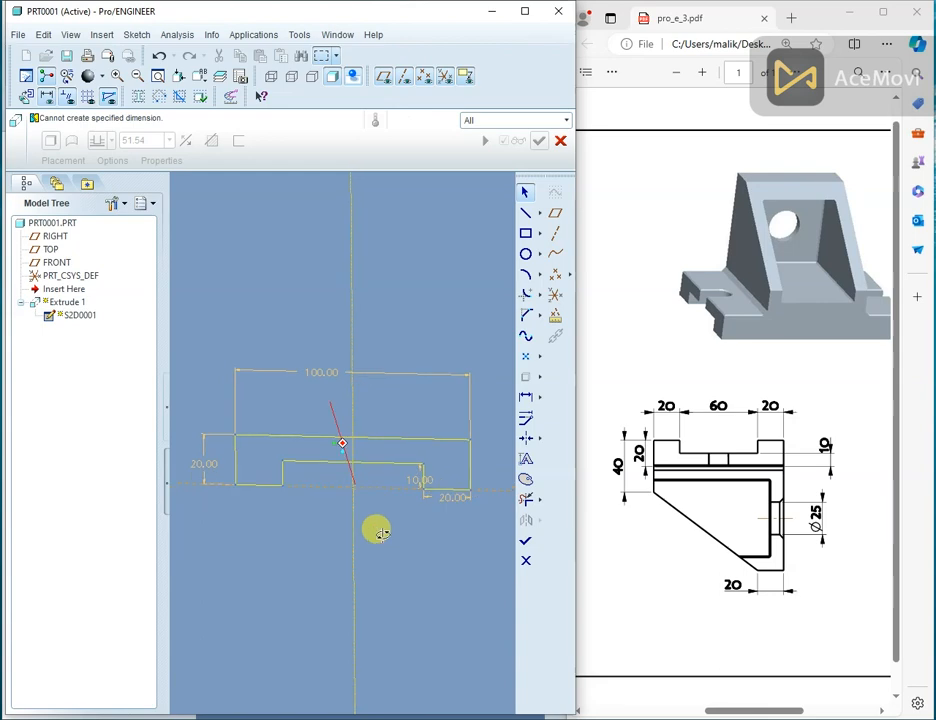
{"action": "middle_click_drag", "start_coordinate": [376, 529], "coordinate": [377, 543]}
{"action": "left_click", "coordinate": [526, 541]}
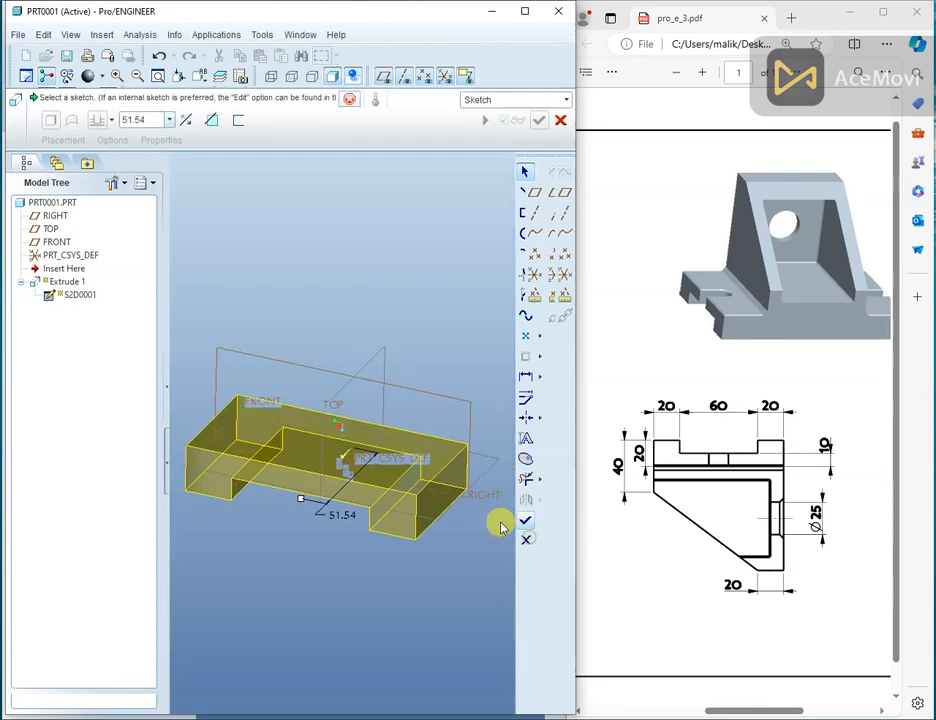
Step: Check the plate's overall length in the pro_e_3.pdf drawing and extrude the profile symmetrically about the sketch plane to 150
{"action": "left_click", "coordinate": [714, 483]}
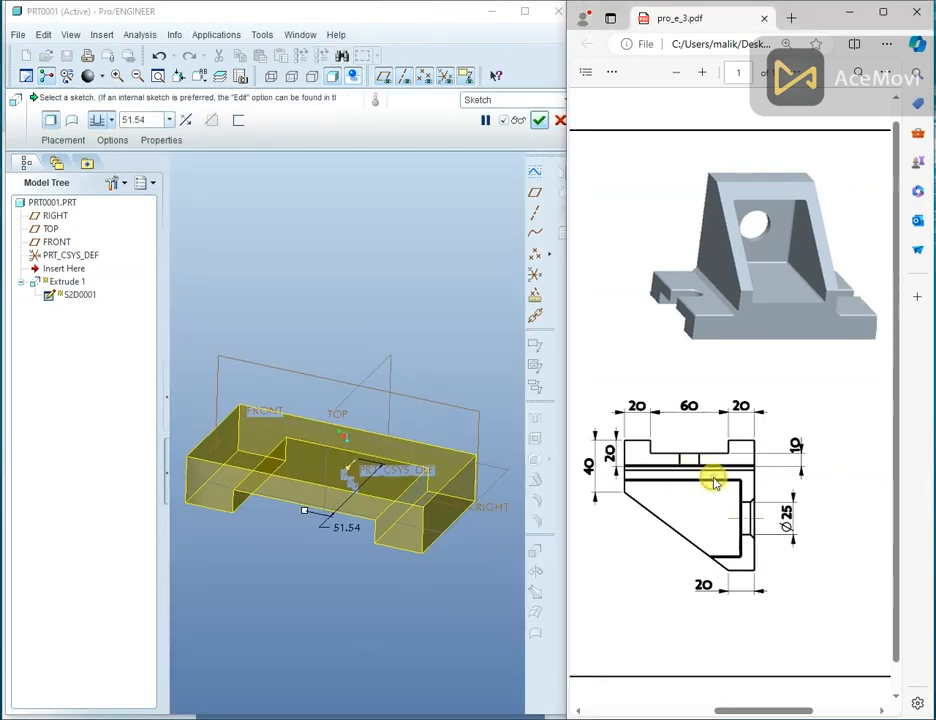
{"action": "scroll", "coordinate": [714, 483], "scroll_direction": "left", "scroll_amount": 2}
{"action": "scroll", "coordinate": [714, 483], "scroll_direction": "down", "scroll_amount": 6}
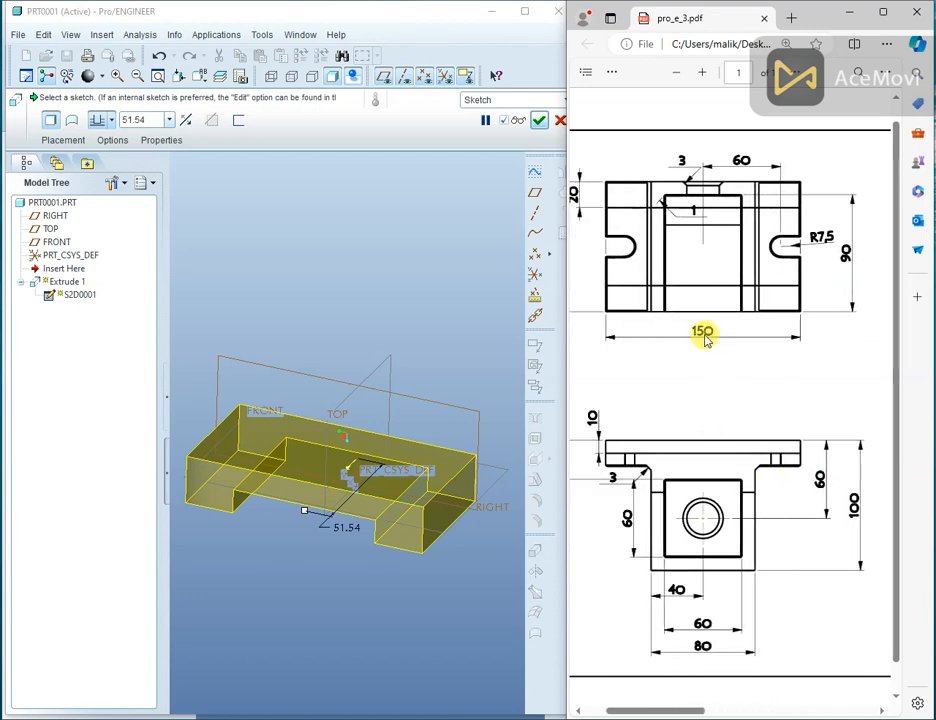
{"action": "scroll", "coordinate": [705, 340], "scroll_direction": "left", "scroll_amount": 1}
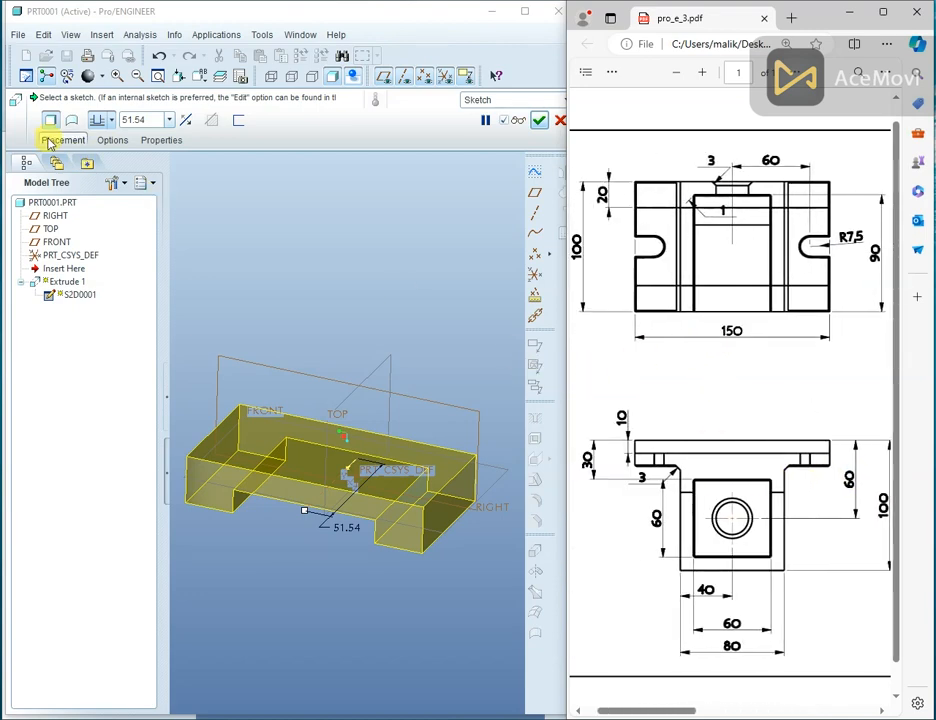
{"action": "left_click", "coordinate": [113, 121]}
{"action": "left_click", "coordinate": [104, 161]}
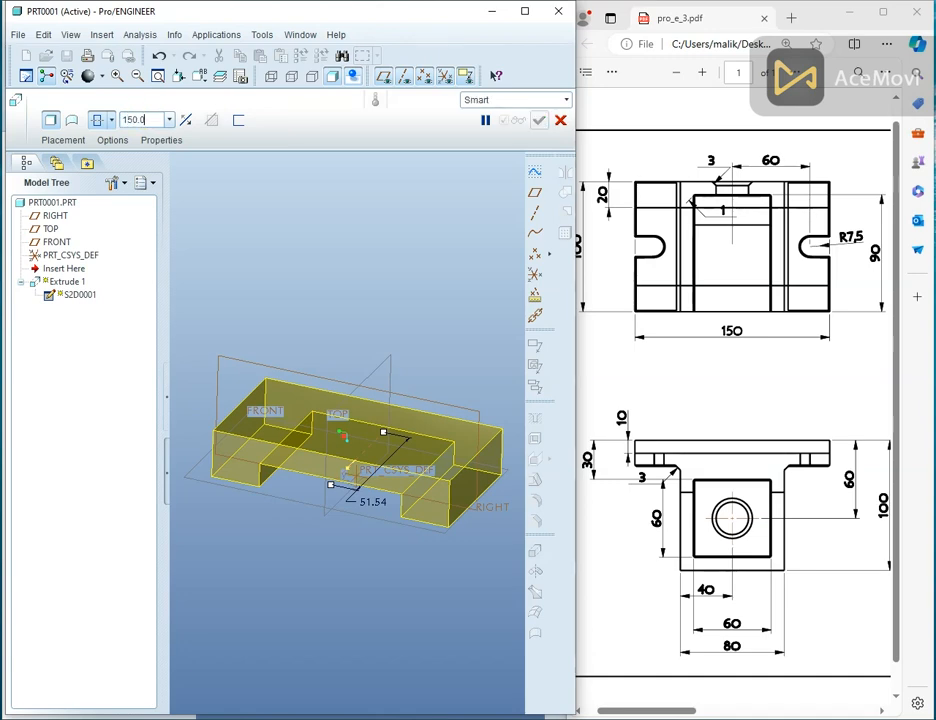
{"action": "key", "text": "Return"}
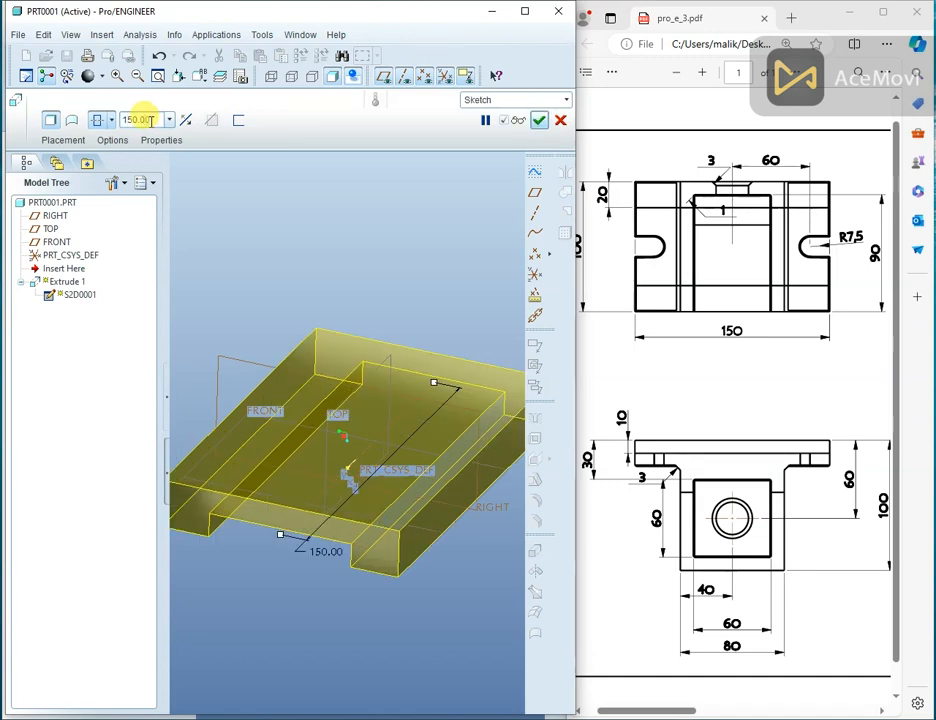
{"action": "left_click", "coordinate": [539, 120]}
Step: Start a new extrusion with an internal sketch on the plate's large flat face opposite the recess
{"action": "mouse_move", "coordinate": [435, 221]}
{"action": "middle_mouse_down"}
{"action": "mouse_move", "coordinate": [418, 223]}
{"action": "mouse_move", "coordinate": [425, 236]}
{"action": "mouse_move", "coordinate": [434, 196]}
{"action": "mouse_move", "coordinate": [389, 236]}
{"action": "mouse_move", "coordinate": [401, 241]}
{"action": "mouse_move", "coordinate": [411, 217]}
{"action": "mouse_move", "coordinate": [422, 236]}
{"action": "middle_mouse_up"}
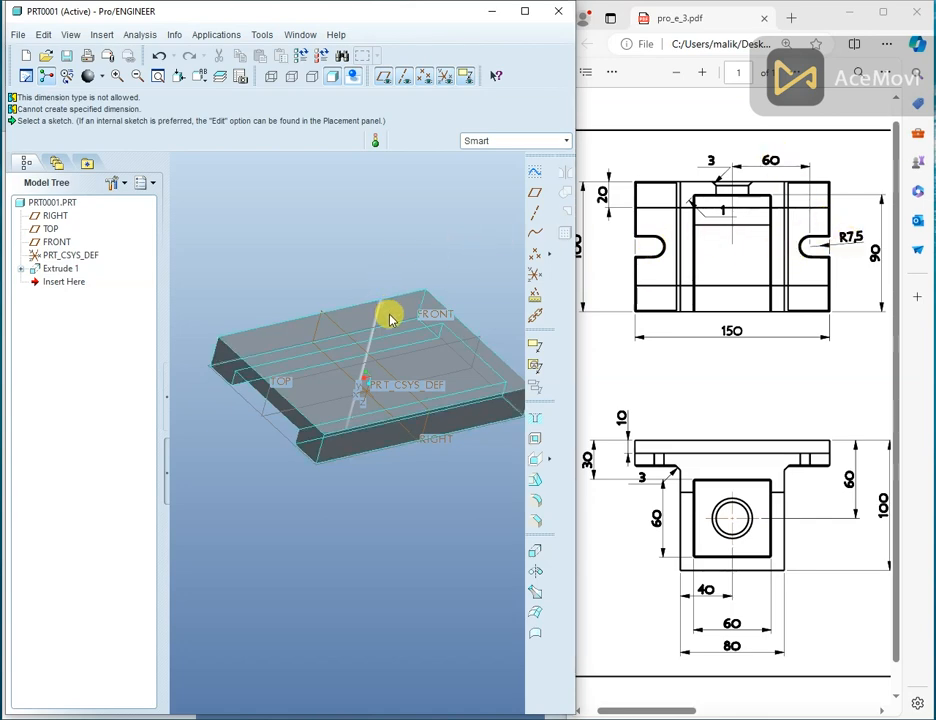
{"action": "left_click", "coordinate": [527, 553]}
{"action": "right_click", "coordinate": [405, 190]}
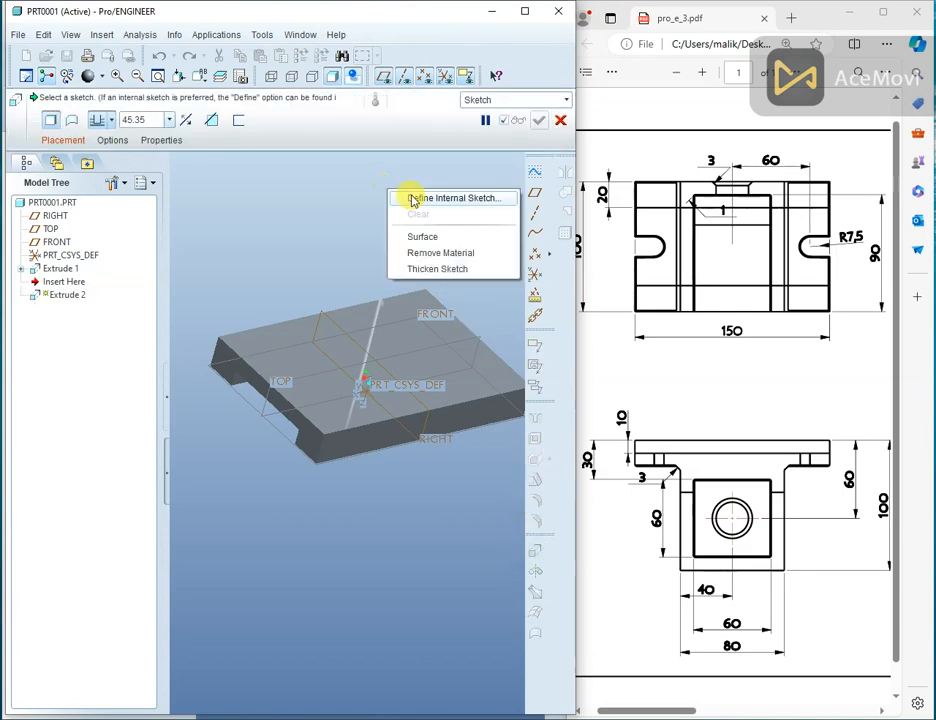
{"action": "left_click", "coordinate": [415, 198]}
{"action": "left_click", "coordinate": [488, 333]}
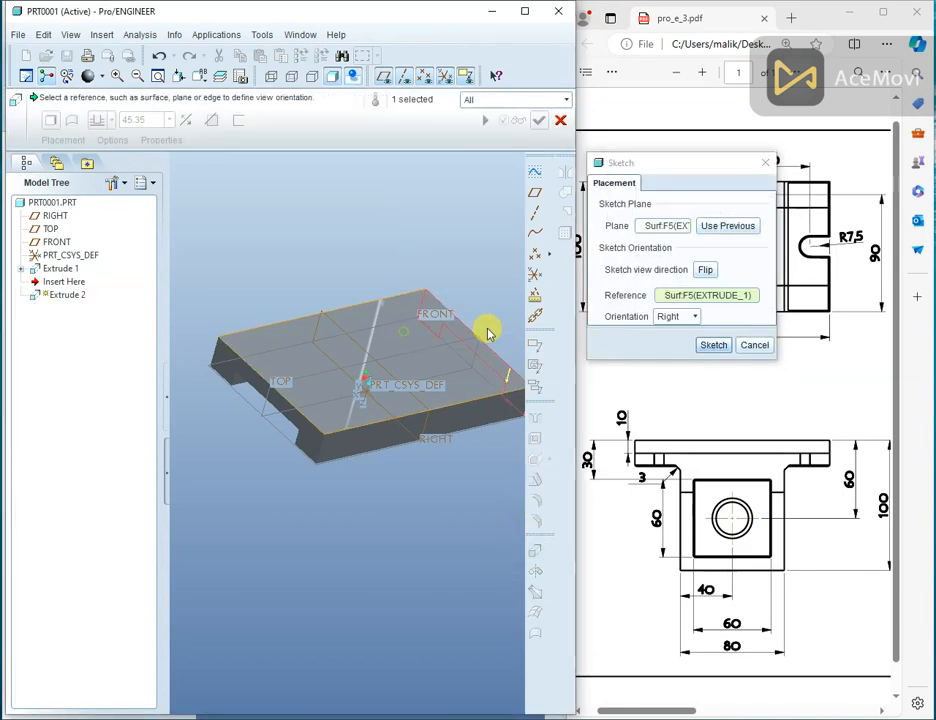
{"action": "left_click", "coordinate": [715, 345]}
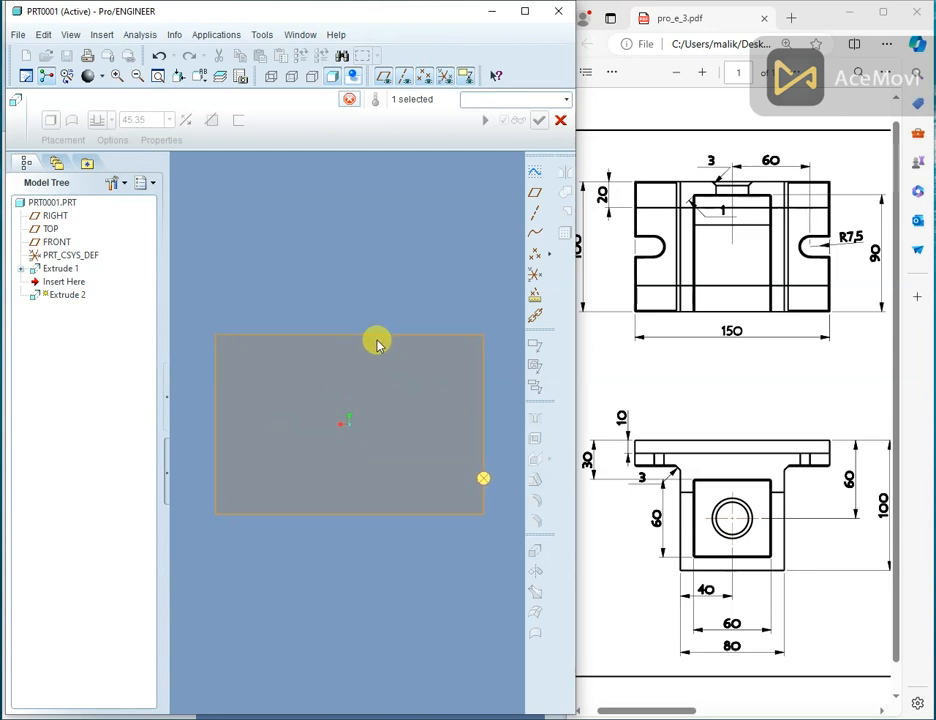
Step: Add the plate's long side surface nearest the FRONT label as an additional sketch reference
{"action": "right_click", "coordinate": [366, 267]}
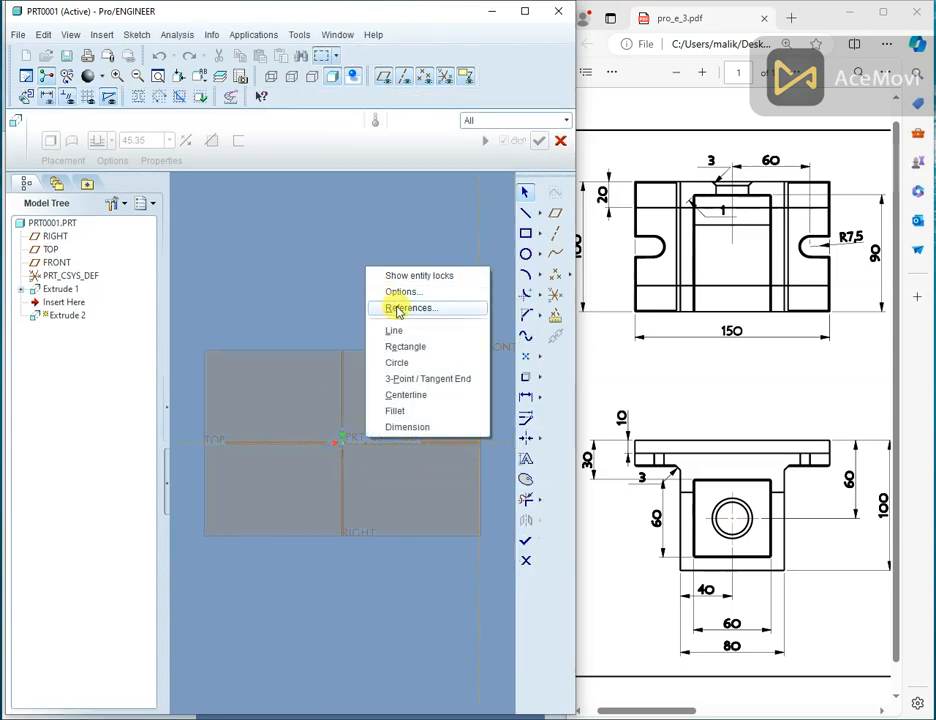
{"action": "left_click", "coordinate": [403, 308]}
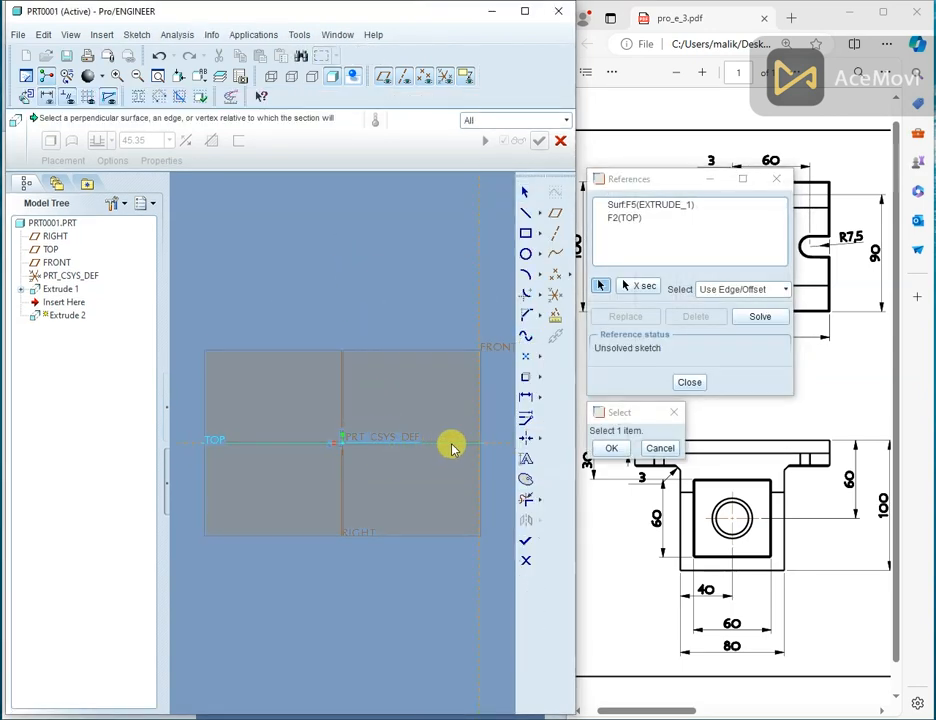
{"action": "left_click", "coordinate": [367, 353]}
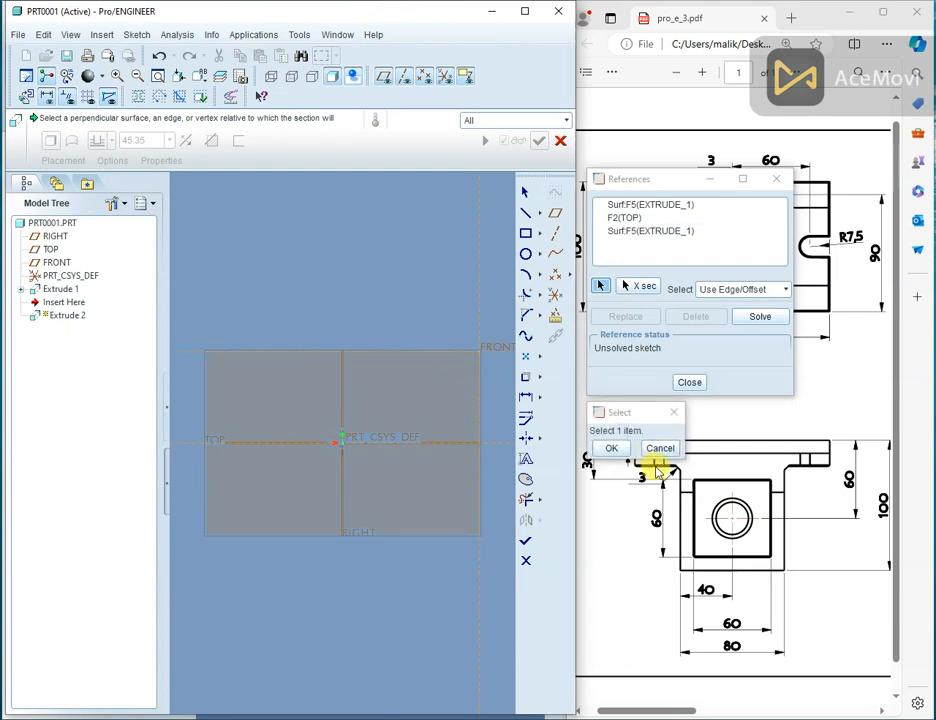
{"action": "left_click", "coordinate": [608, 447]}
{"action": "left_click", "coordinate": [690, 383]}
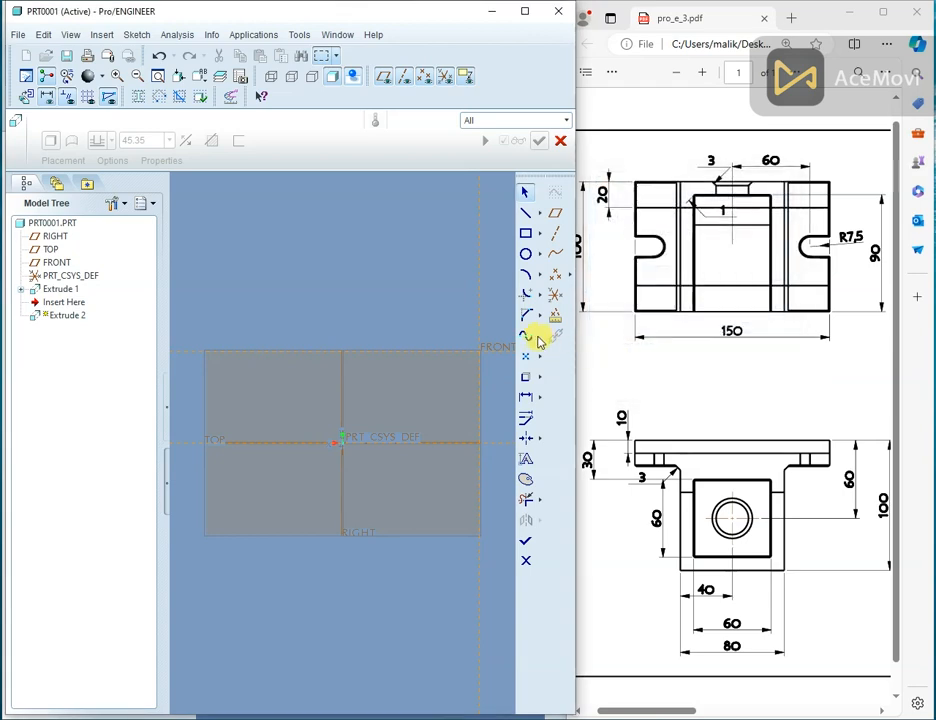
Step: Draw a horizontal centerline along the TOP reference through the middle of the plate
{"action": "right_click", "coordinate": [343, 251]}
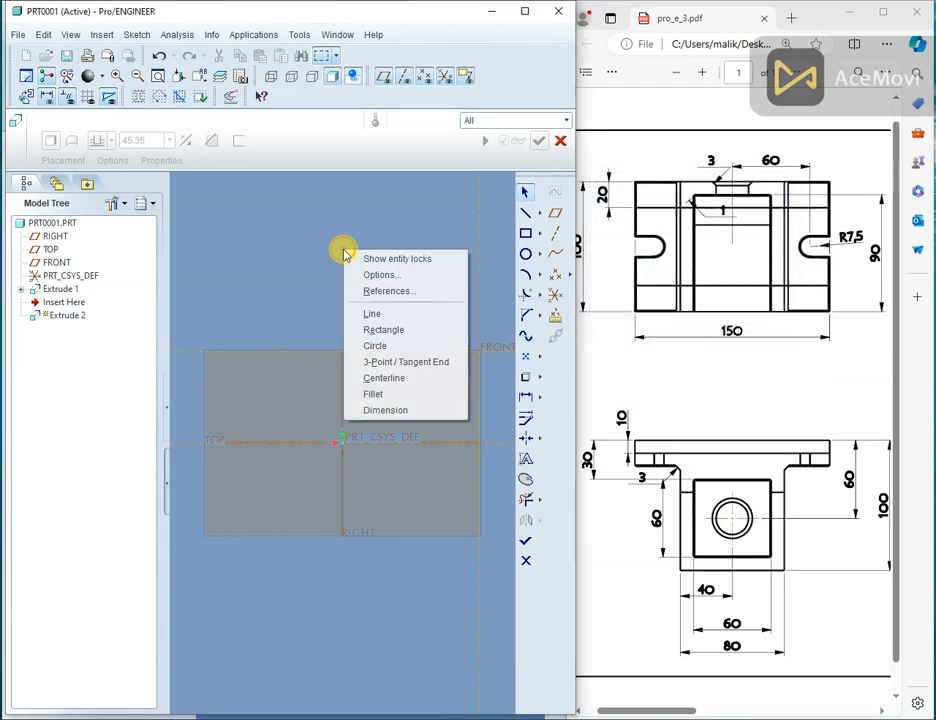
{"action": "left_click", "coordinate": [372, 317]}
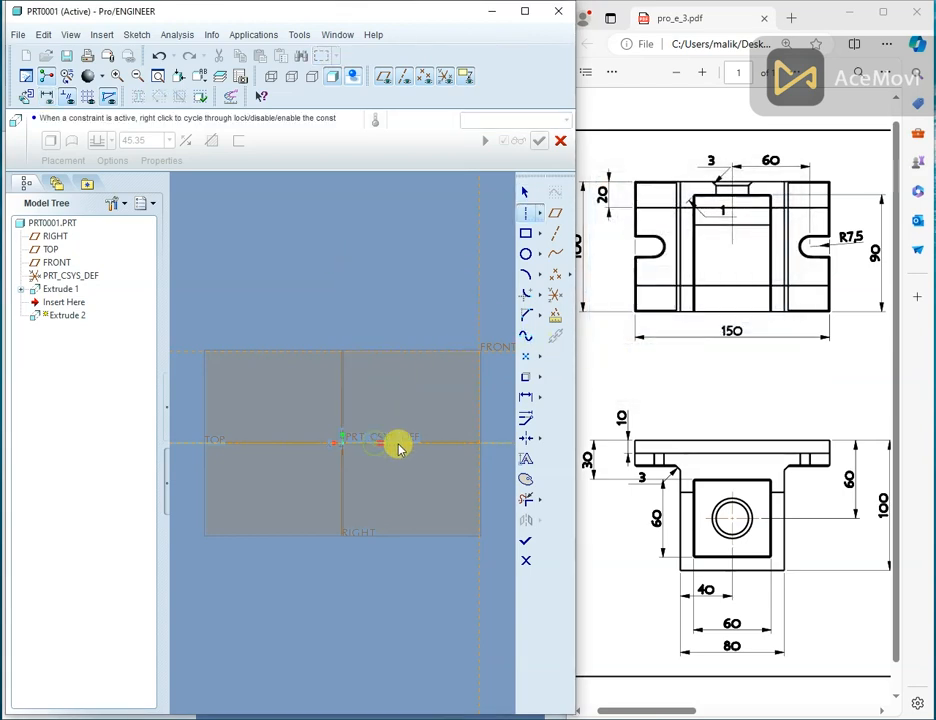
{"action": "middle_click", "coordinate": [393, 323]}
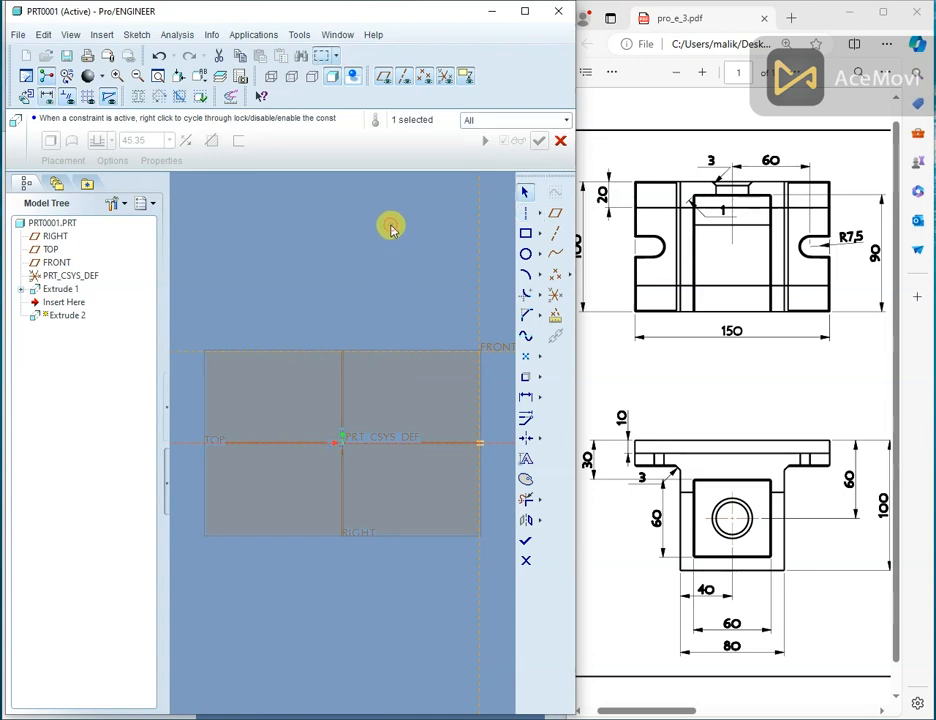
Step: Draw a circle about 19 in diameter centred on the horizontal centerline, near the plate's end with the added edge reference
{"action": "right_click", "coordinate": [390, 227]}
{"action": "left_click", "coordinate": [389, 226]}
{"action": "right_click", "coordinate": [390, 230]}
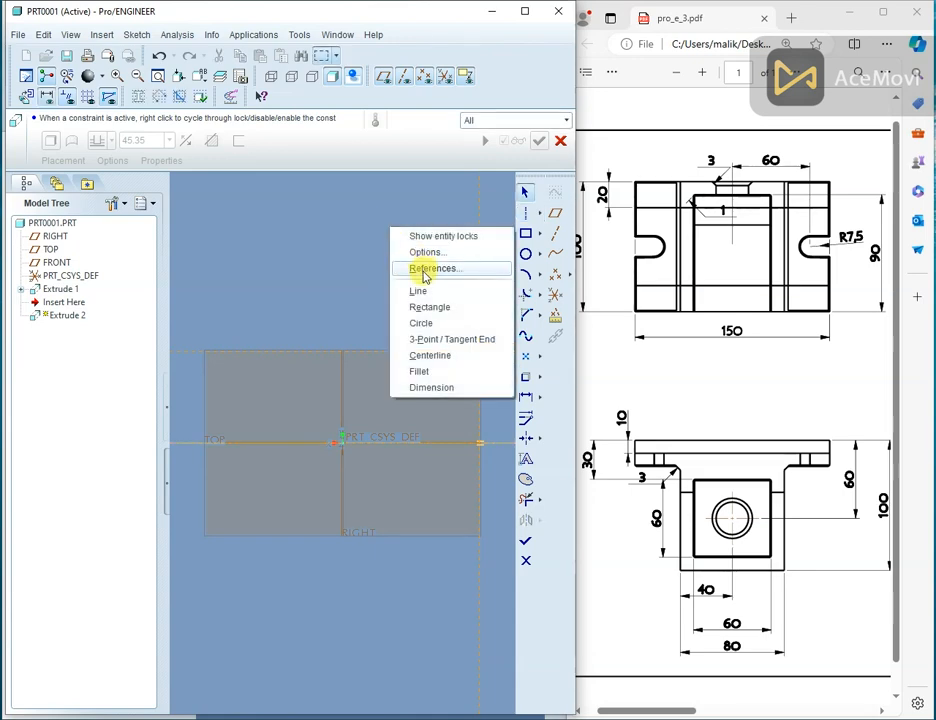
{"action": "left_click", "coordinate": [421, 324]}
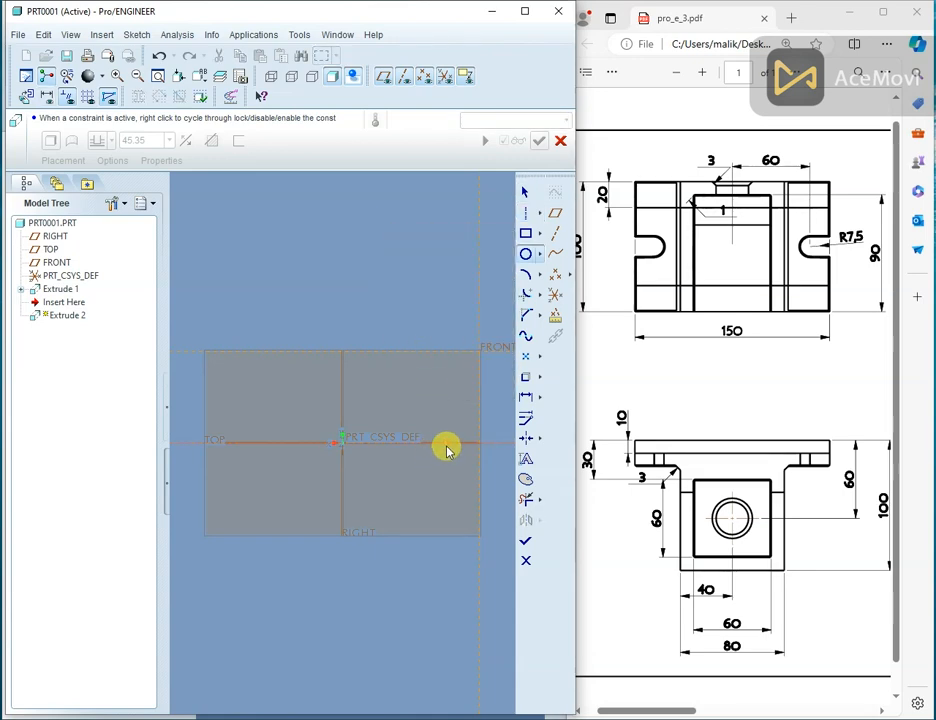
{"action": "middle_click", "coordinate": [445, 309]}
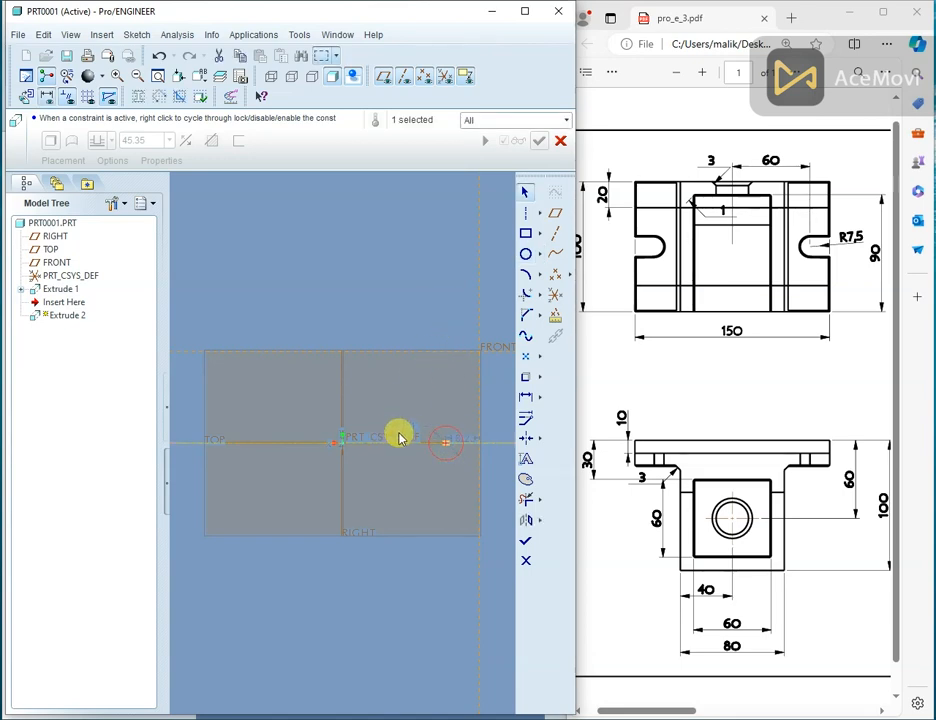
Step: Dimension the circle's centre horizontally from the RIGHT reference and set the distance to 60
{"action": "right_click", "coordinate": [401, 244]}
{"action": "left_click", "coordinate": [372, 305]}
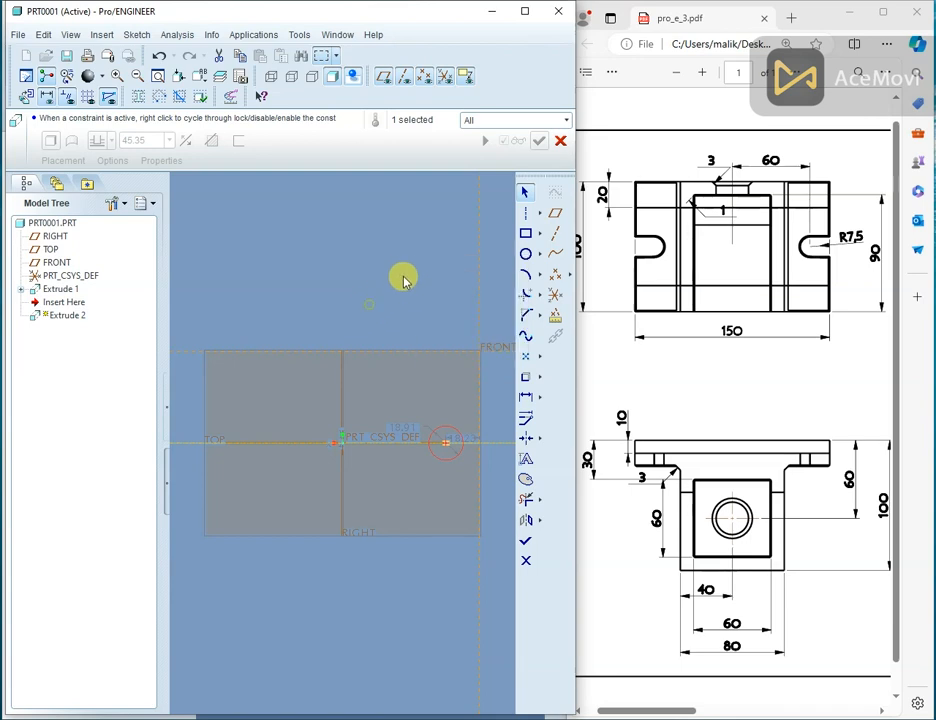
{"action": "right_click", "coordinate": [360, 231]}
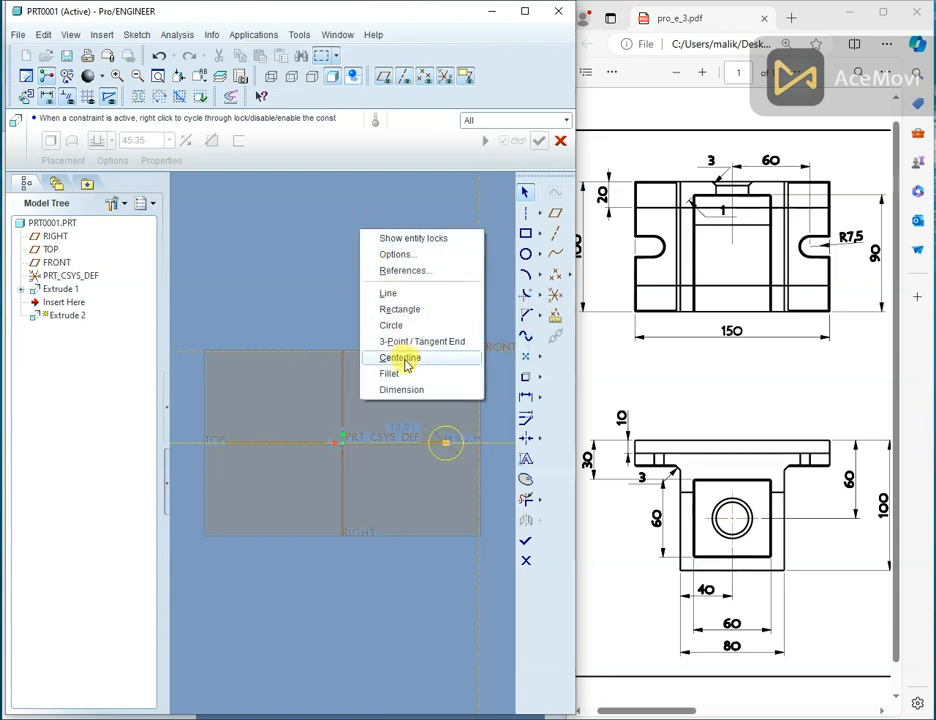
{"action": "left_click", "coordinate": [402, 390]}
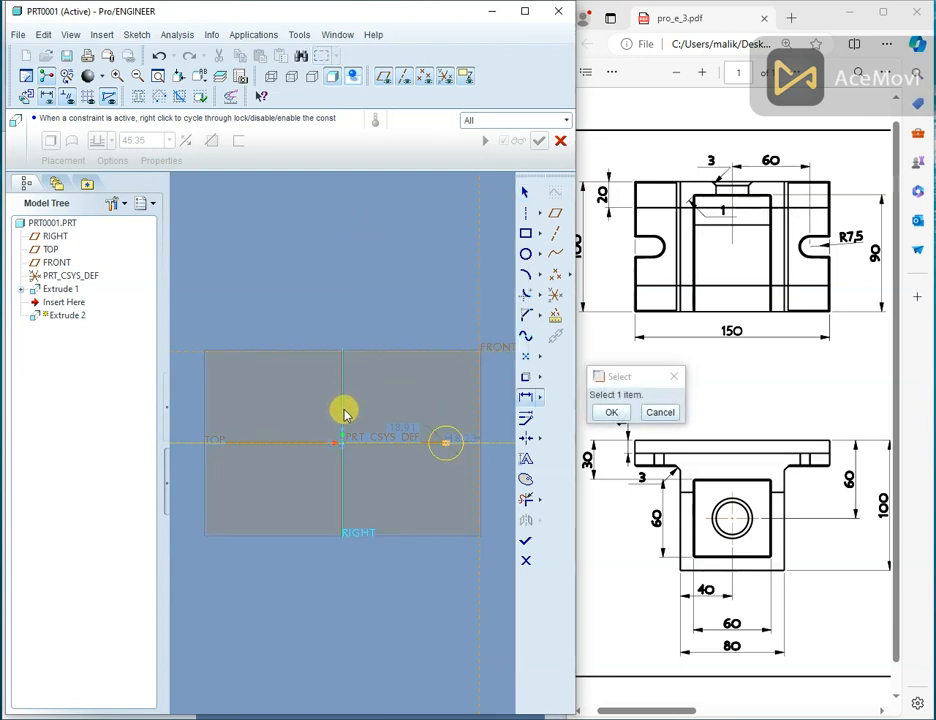
{"action": "left_click", "coordinate": [343, 409]}
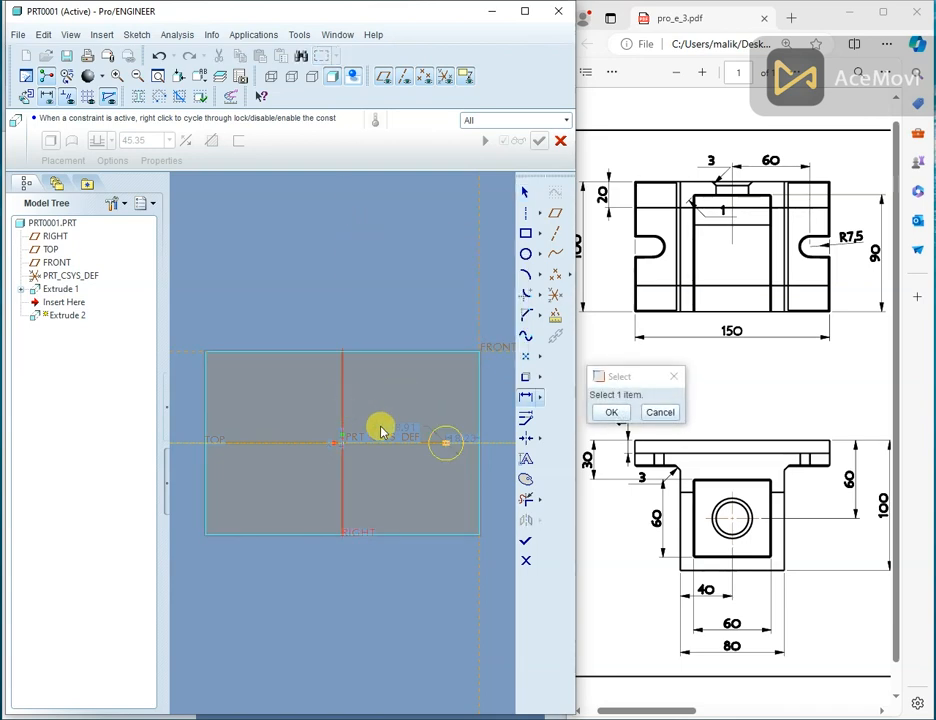
{"action": "left_click", "coordinate": [446, 443]}
{"action": "middle_click", "coordinate": [388, 296]}
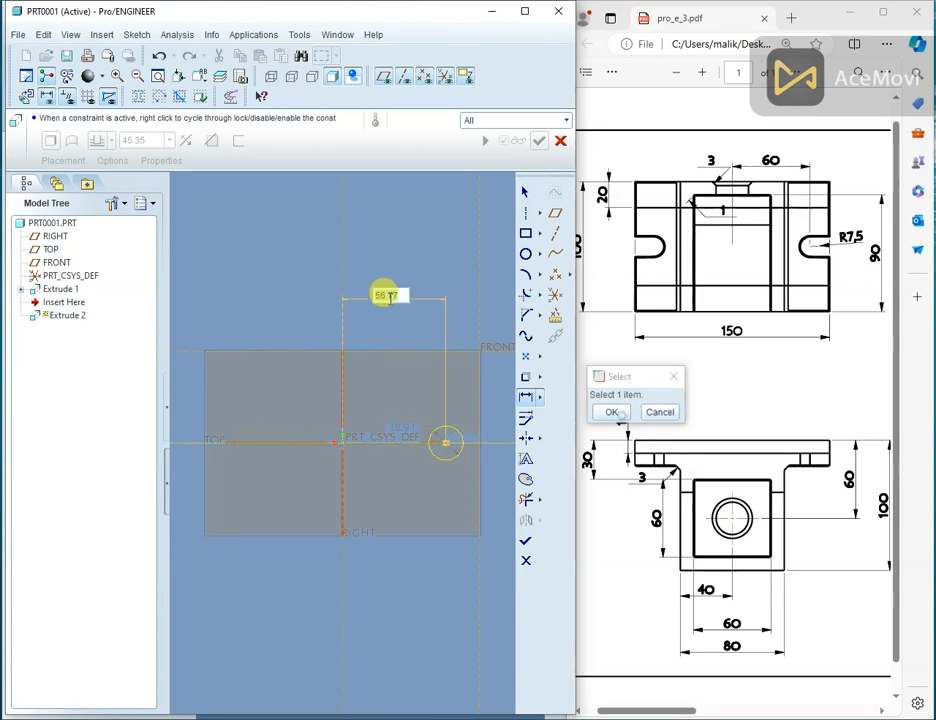
{"action": "type", "text": "60.0"}
{"action": "middle_click", "coordinate": [390, 300]}
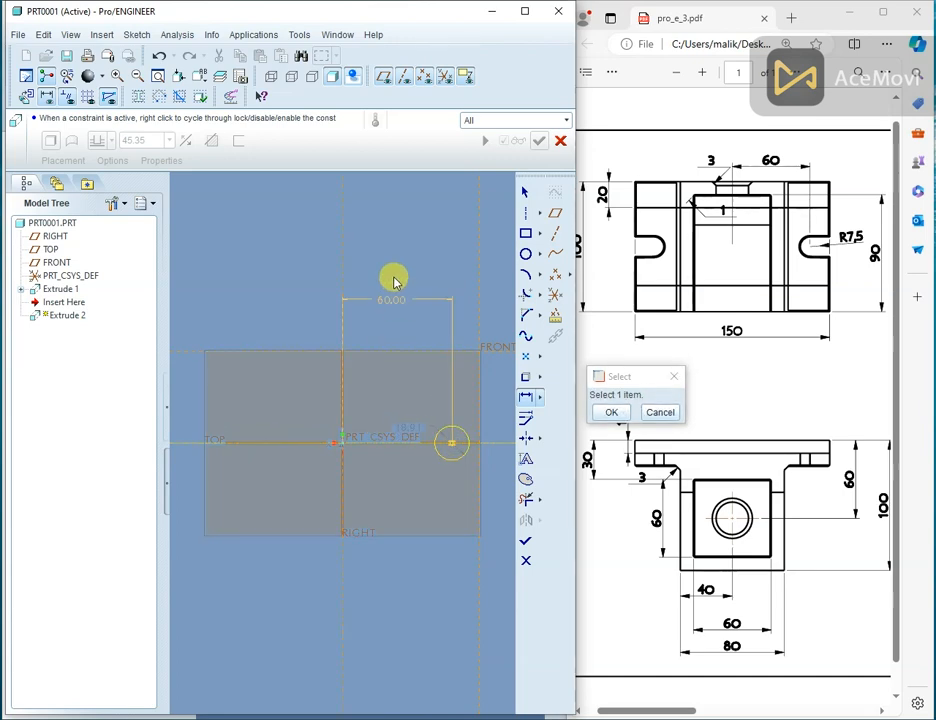
Step: Convert the circle's diameter dimension to a radius and set it to 7.5
{"action": "left_click", "coordinate": [410, 432]}
{"action": "right_click", "coordinate": [410, 432]}
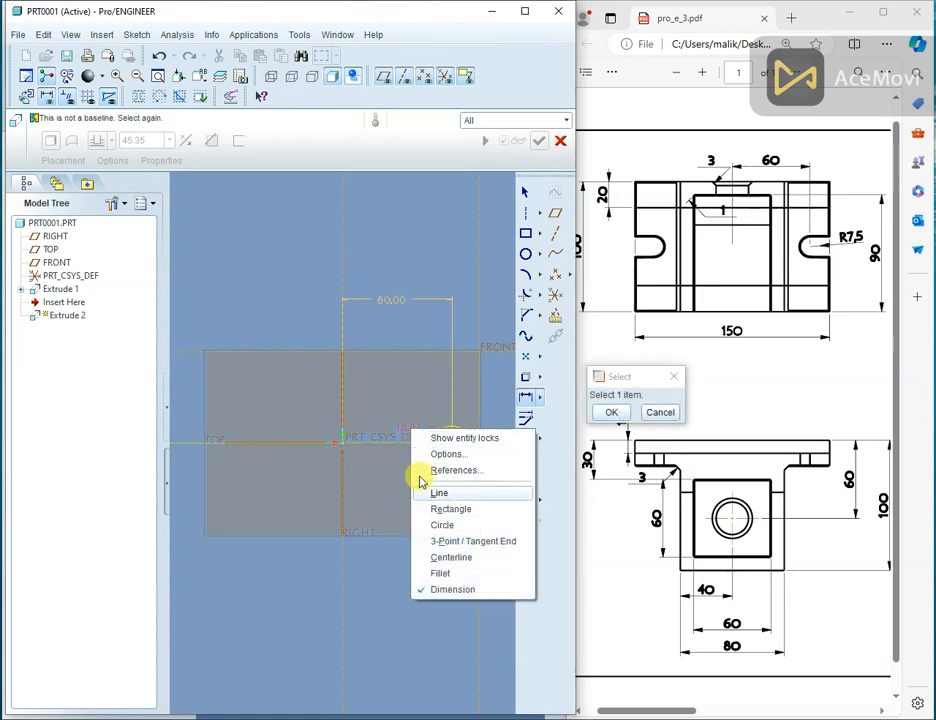
{"action": "left_click", "coordinate": [404, 321]}
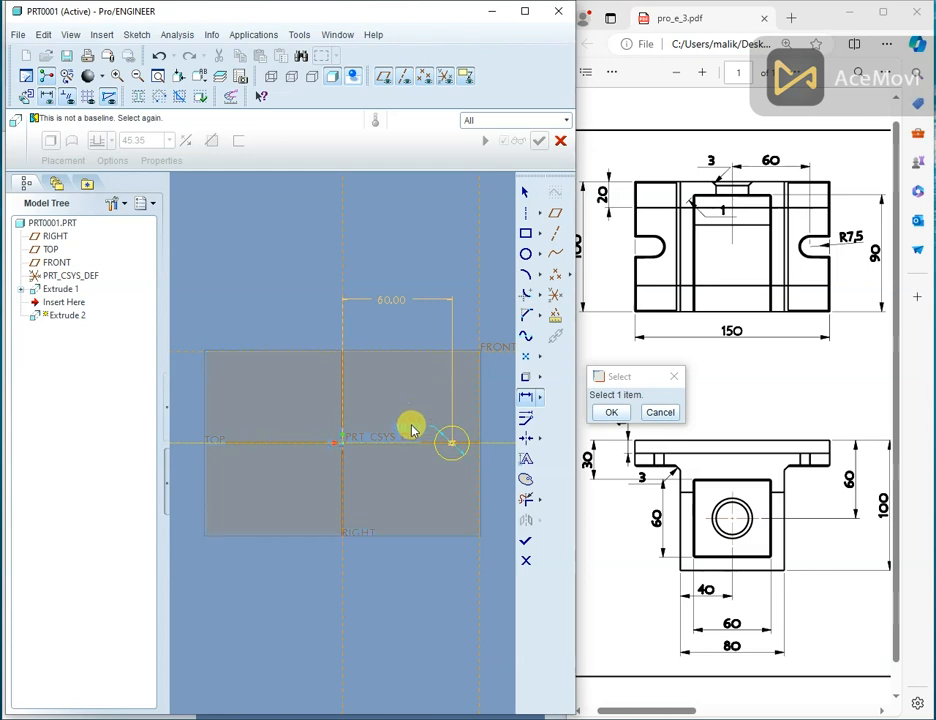
{"action": "left_click", "coordinate": [614, 413]}
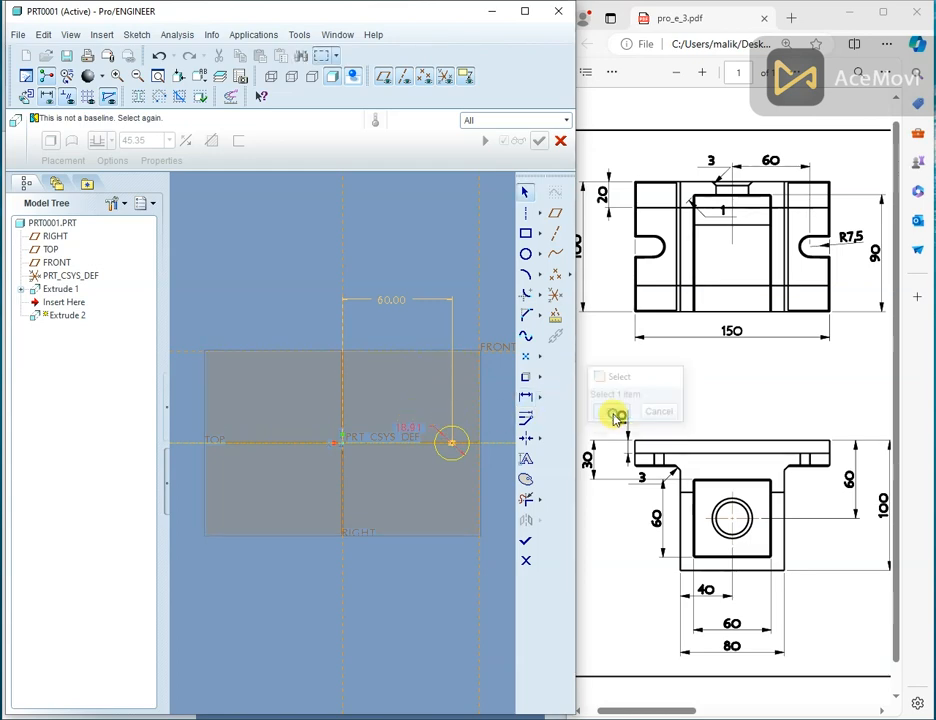
{"action": "right_click", "coordinate": [407, 433]}
{"action": "left_click", "coordinate": [437, 515]}
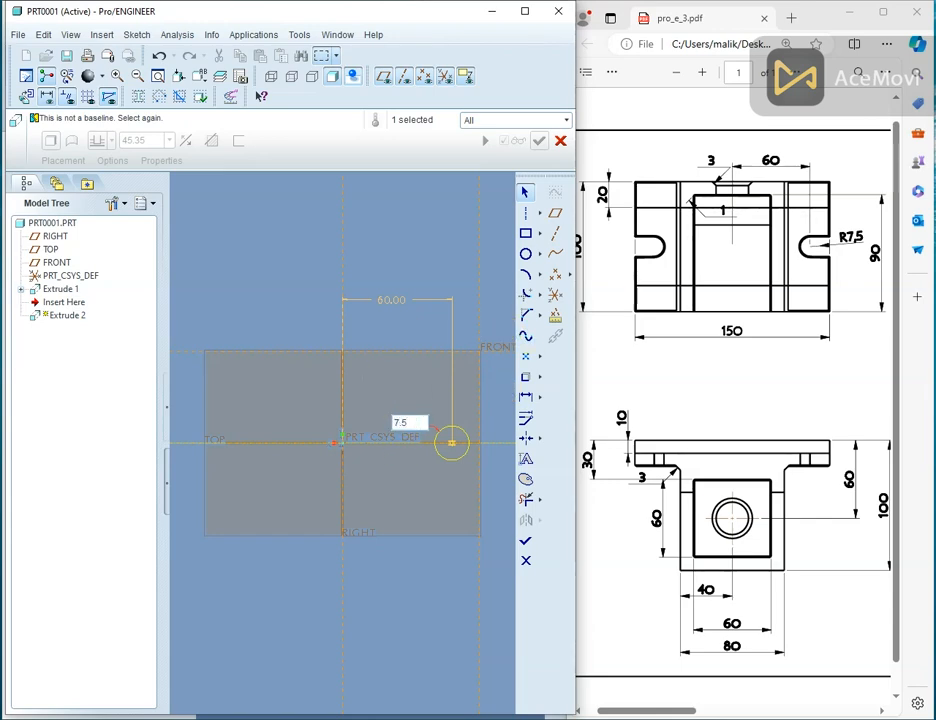
{"action": "key", "text": "Return"}
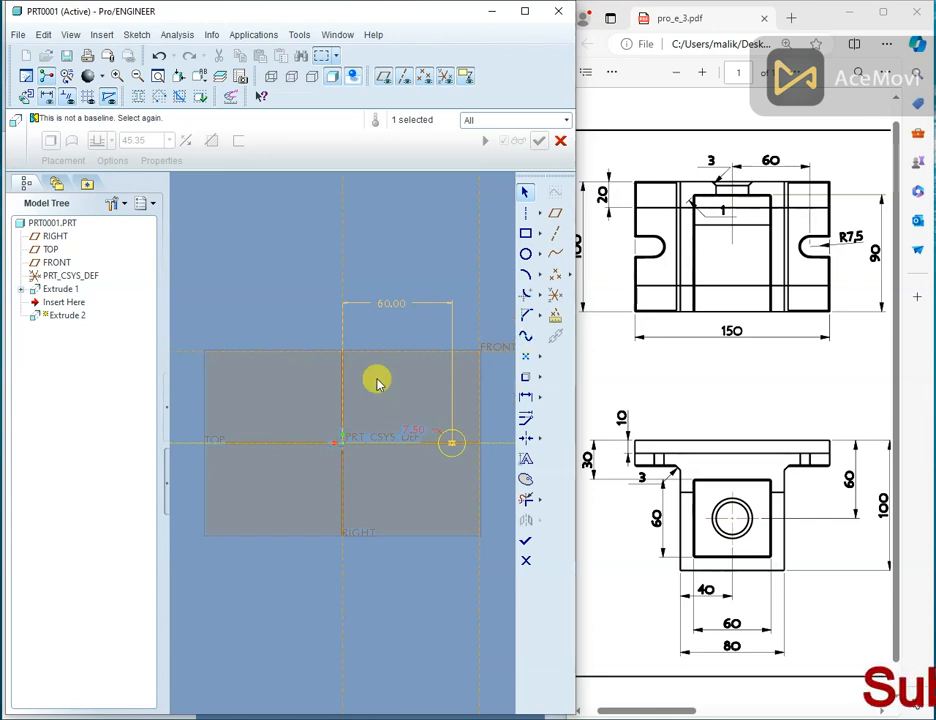
{"action": "left_click", "coordinate": [403, 283]}
Step: Draw a three-line open-ended outline from the circle's upper tangent point to the plate's end reference, along it, and back to the lower tangent point
{"action": "scroll", "coordinate": [490, 452], "scroll_direction": "up", "scroll_amount": 5}
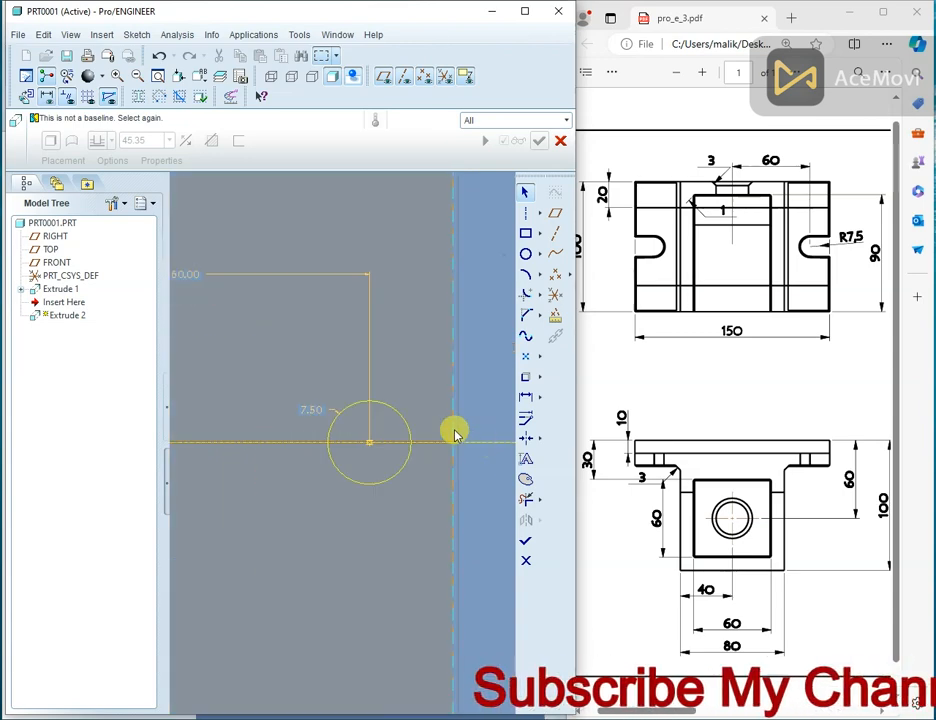
{"action": "scroll", "coordinate": [453, 432], "scroll_direction": "down", "scroll_amount": 2}
{"action": "right_click", "coordinate": [480, 393]}
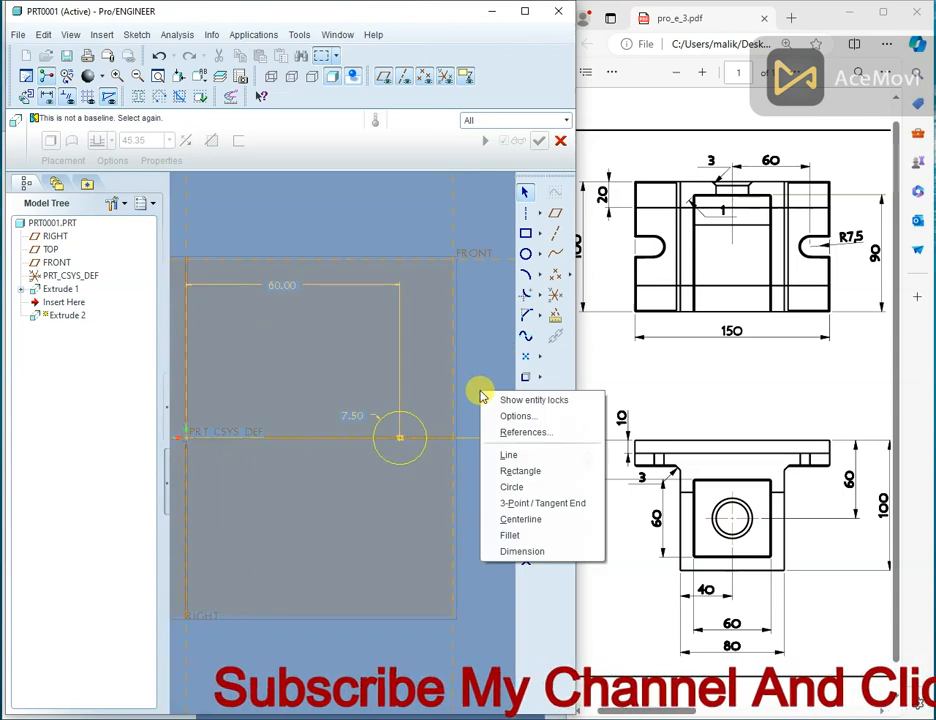
{"action": "left_click", "coordinate": [506, 458]}
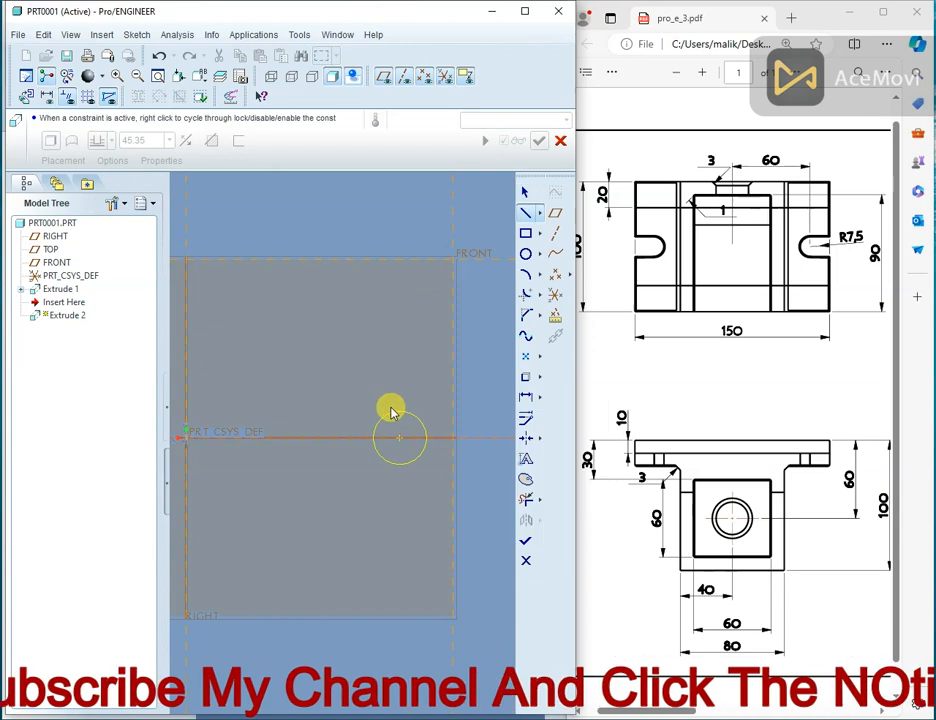
{"action": "left_click", "coordinate": [451, 411]}
{"action": "left_click", "coordinate": [452, 463]}
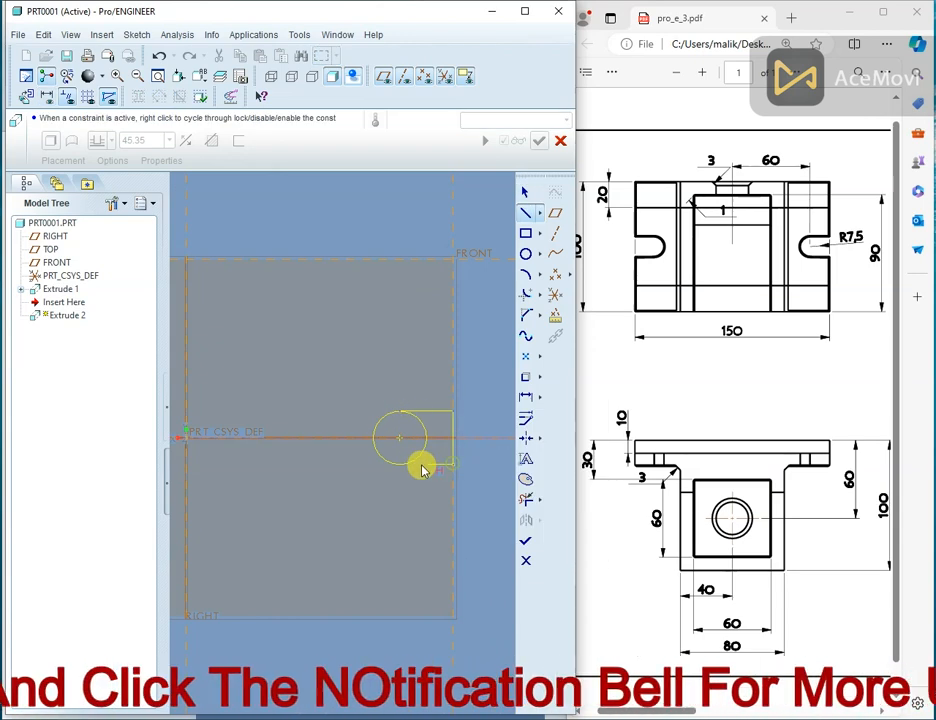
{"action": "left_click", "coordinate": [400, 463]}
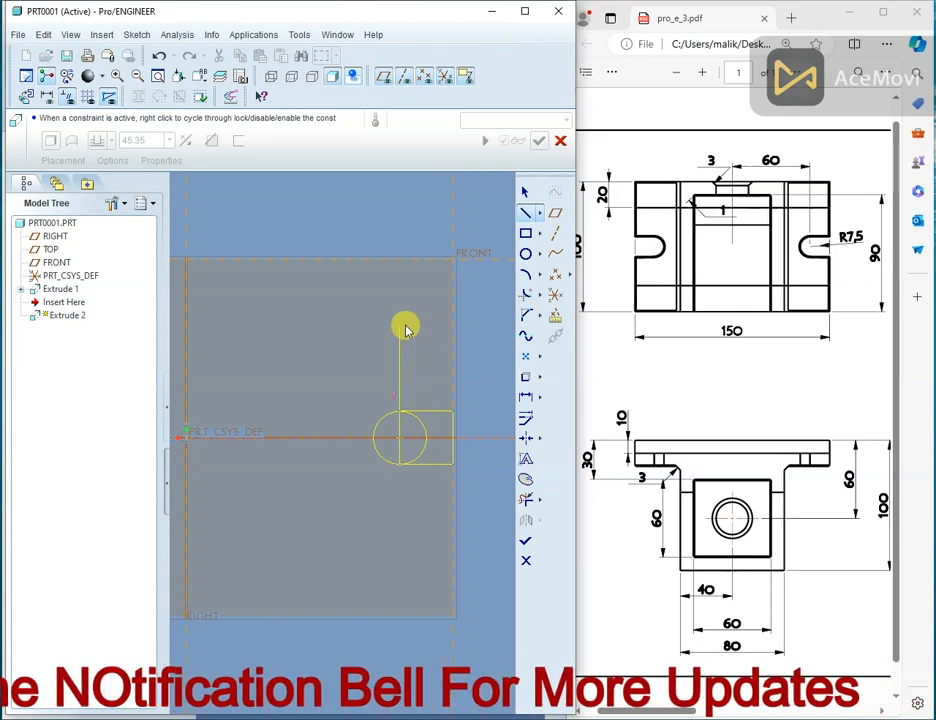
{"action": "middle_click", "coordinate": [405, 326]}
{"action": "left_click", "coordinate": [523, 196]}
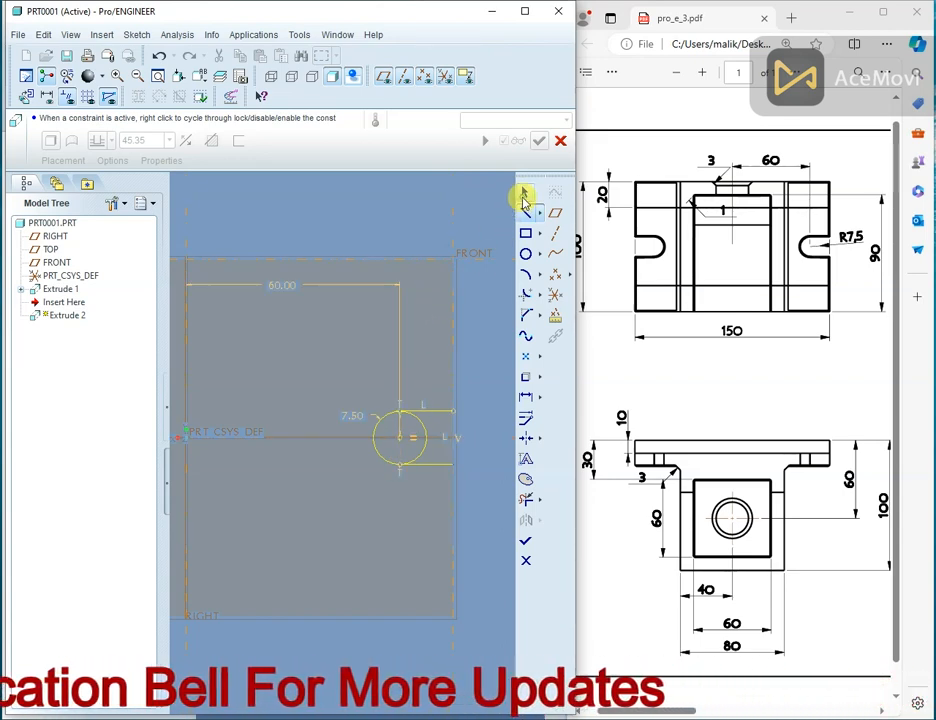
Step: Trim away the circle's inner arc between the two tangent lines to leave a closed slot outline
{"action": "left_click", "coordinate": [526, 499]}
{"action": "left_click", "coordinate": [418, 420]}
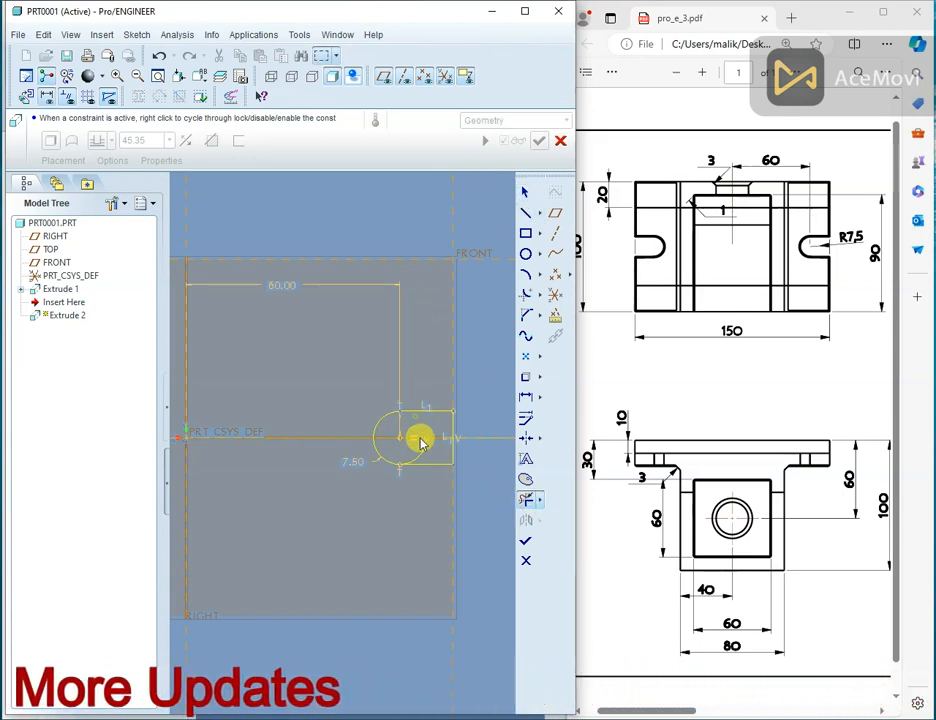
{"action": "left_click", "coordinate": [420, 456]}
{"action": "middle_click", "coordinate": [493, 376]}
{"action": "scroll", "coordinate": [494, 375], "scroll_direction": "up", "scroll_amount": 3}
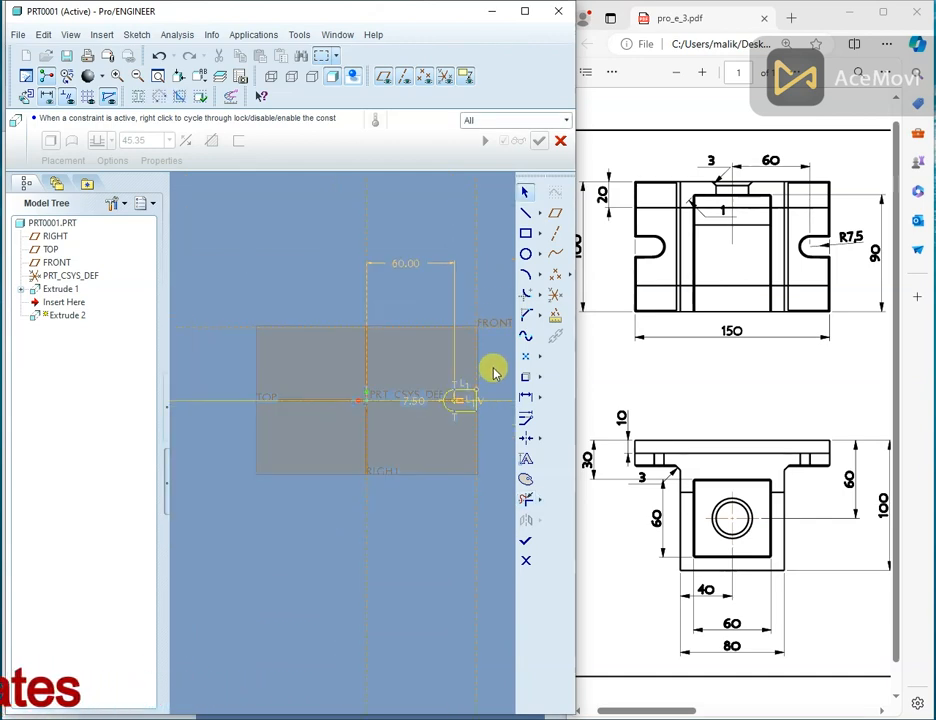
{"action": "scroll", "coordinate": [491, 373], "scroll_direction": "down", "scroll_amount": 2}
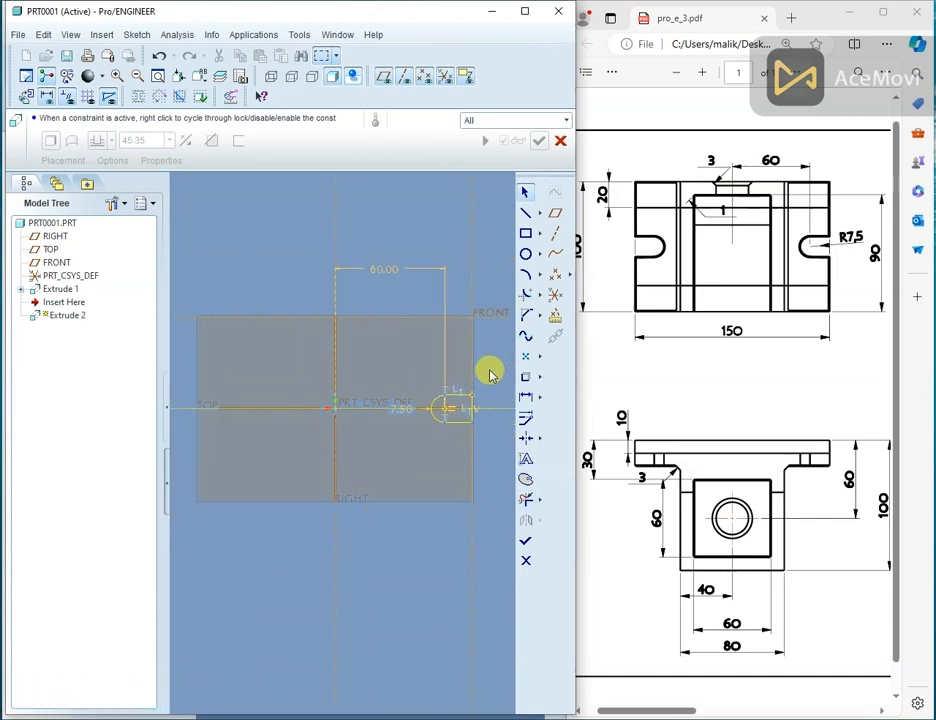
{"action": "right_click", "coordinate": [490, 370]}
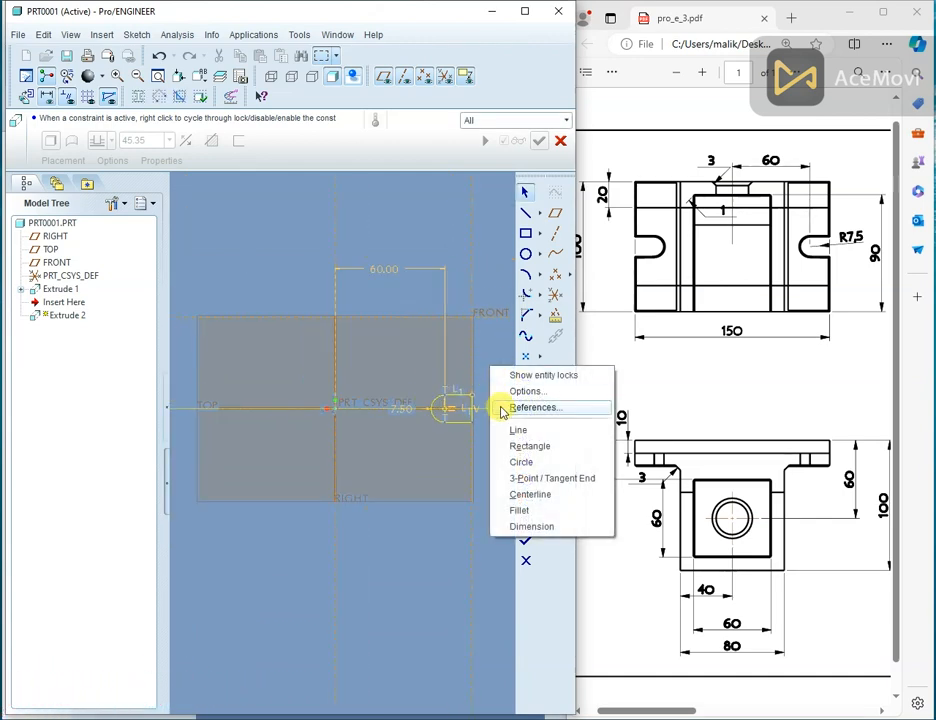
{"action": "left_click", "coordinate": [518, 495]}
{"action": "left_click", "coordinate": [334, 375]}
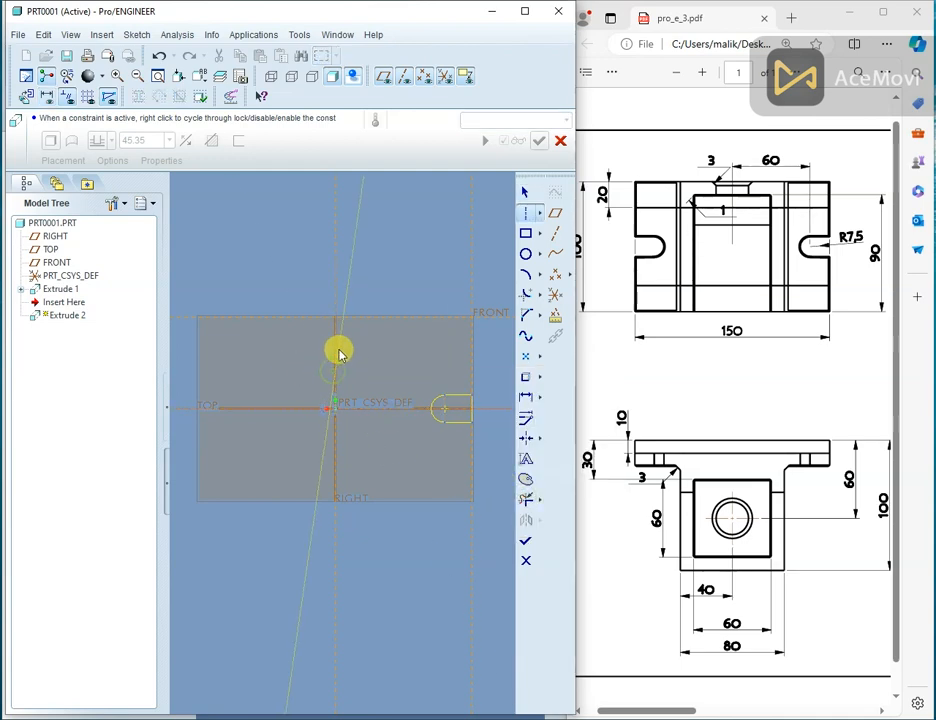
{"action": "left_click", "coordinate": [350, 278]}
{"action": "middle_click", "coordinate": [357, 258]}
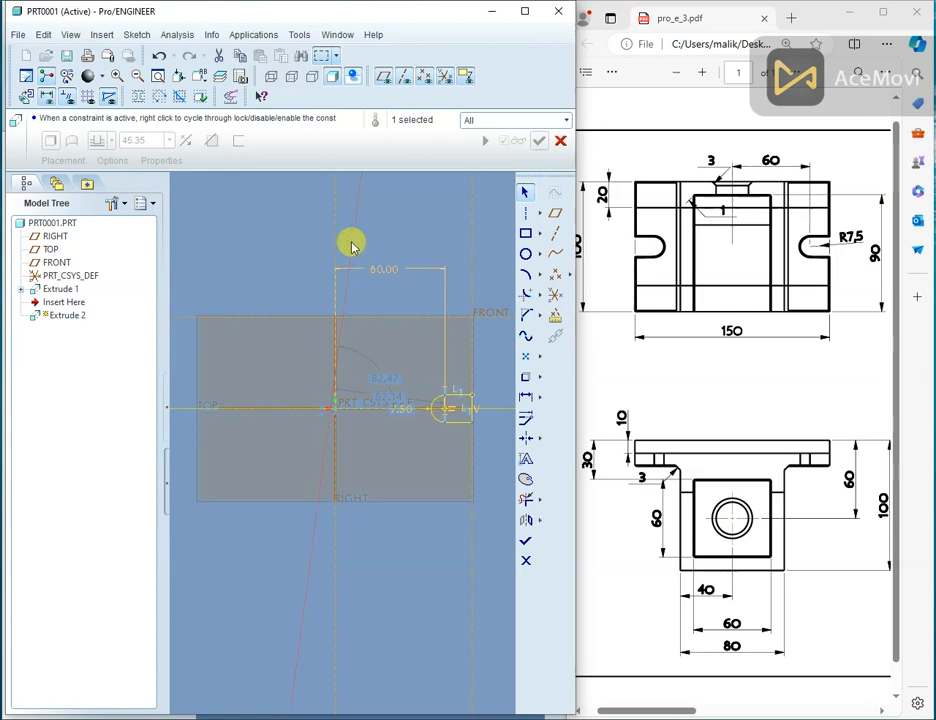
Step: Draw a vertical centerline along the RIGHT reference through the middle of the plate
{"action": "right_click", "coordinate": [406, 208]}
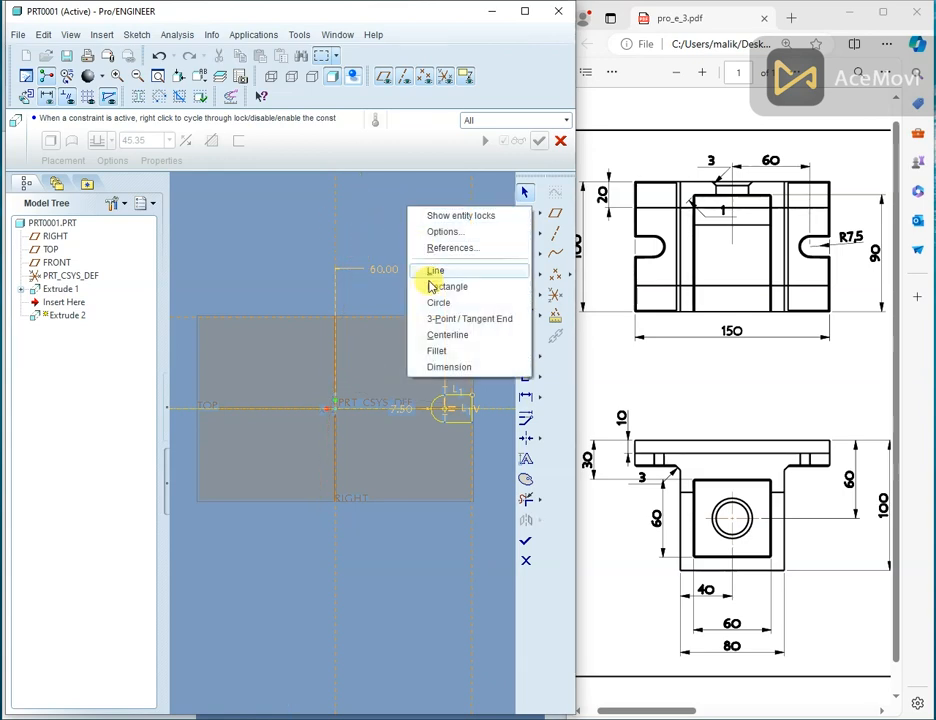
{"action": "left_click", "coordinate": [436, 333]}
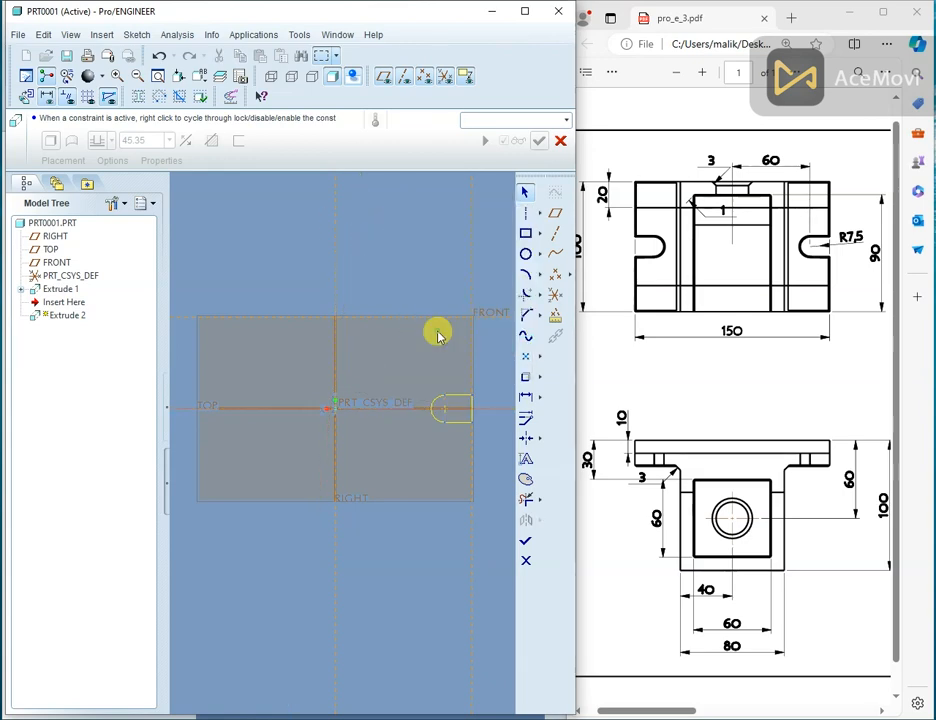
{"action": "left_click", "coordinate": [334, 282]}
{"action": "middle_click", "coordinate": [403, 280]}
Step: Mirror the complete slot outline about the vertical centerline onto the plate's opposite end
{"action": "scroll", "coordinate": [435, 375], "scroll_direction": "up", "scroll_amount": 3}
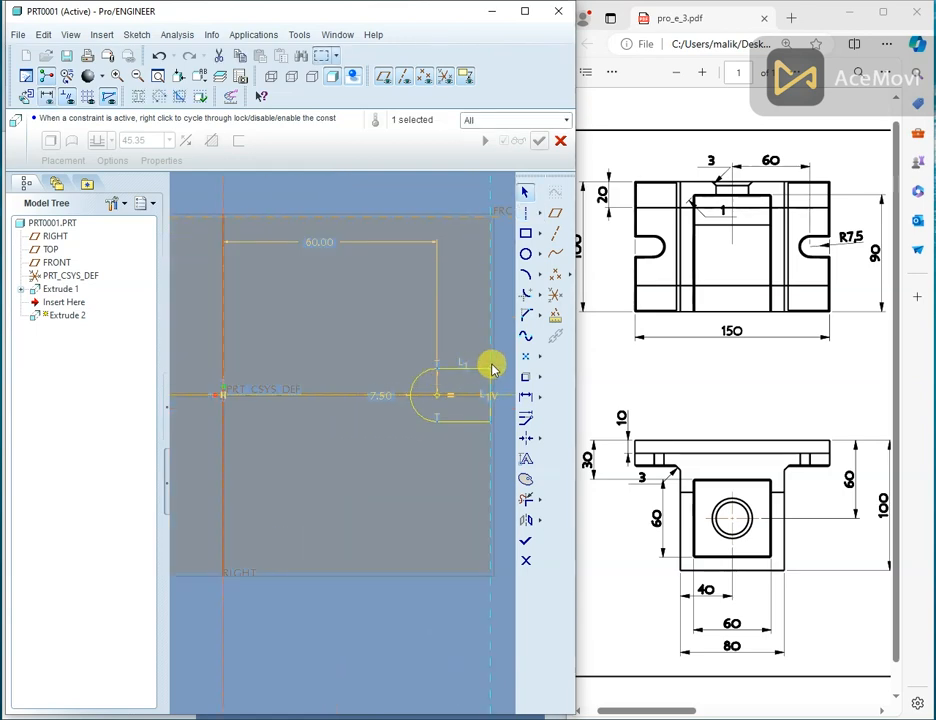
{"action": "left_click", "coordinate": [403, 437]}
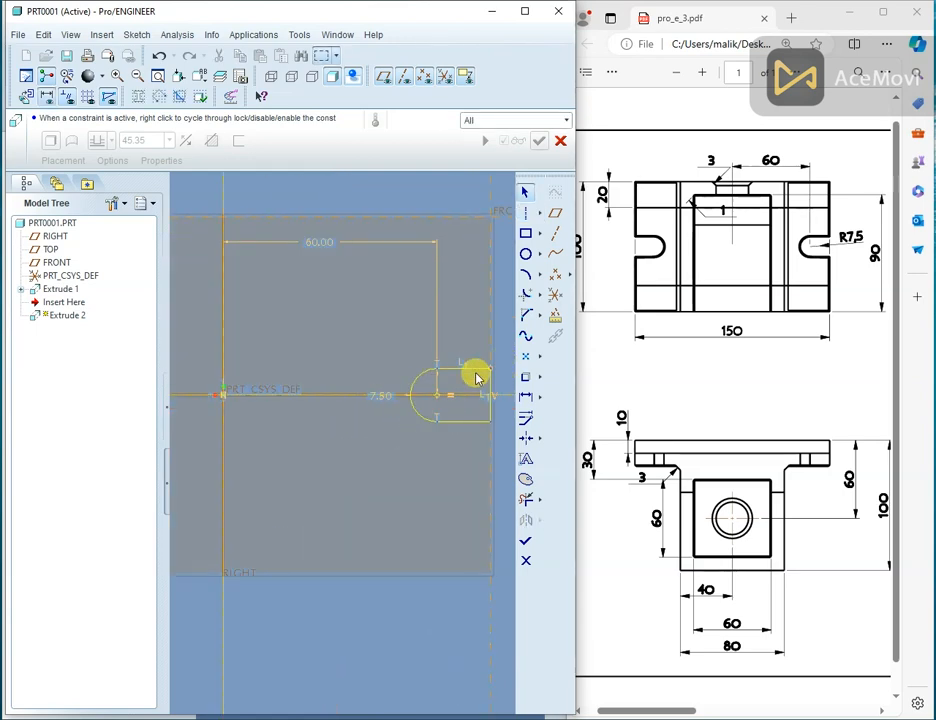
{"action": "left_click_drag", "start_coordinate": [492, 408], "coordinate": [409, 444]}
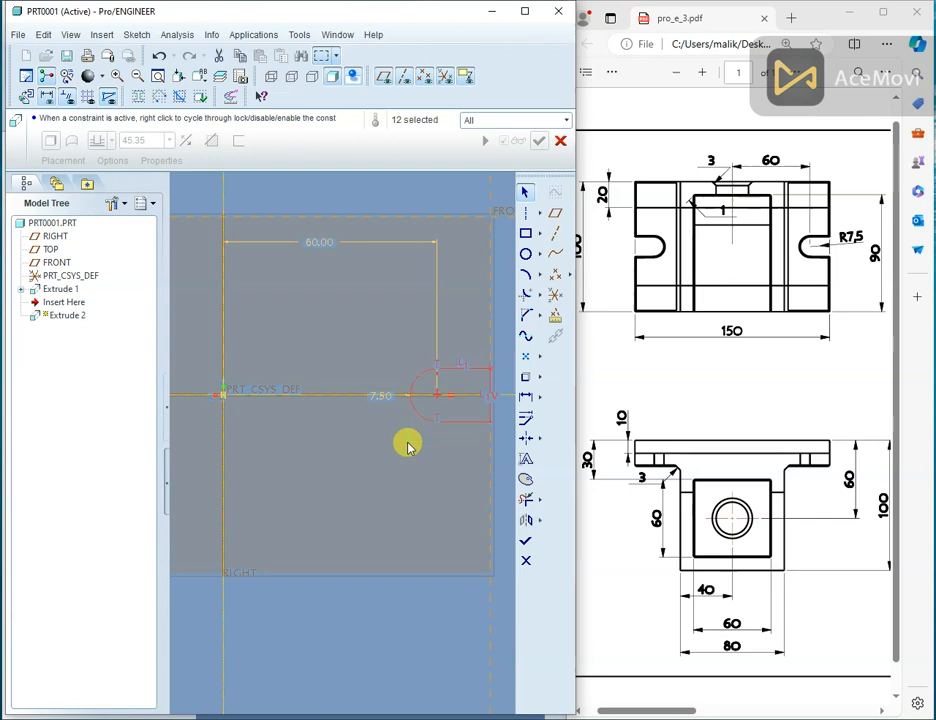
{"action": "left_click", "coordinate": [531, 524]}
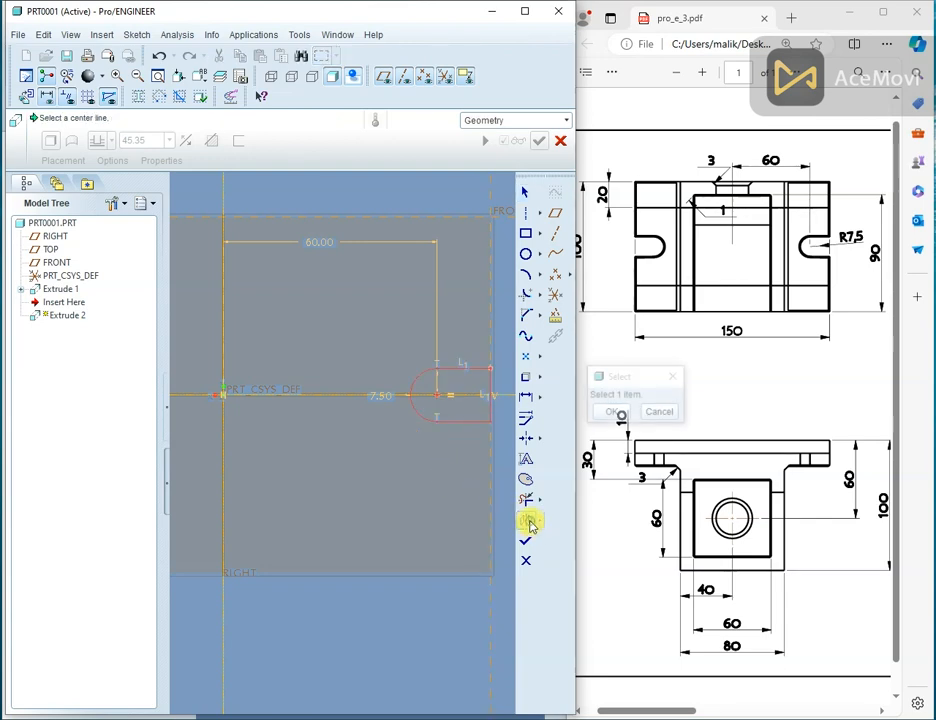
{"action": "scroll", "coordinate": [531, 522], "scroll_direction": "down", "scroll_amount": 2}
{"action": "left_click", "coordinate": [334, 343]}
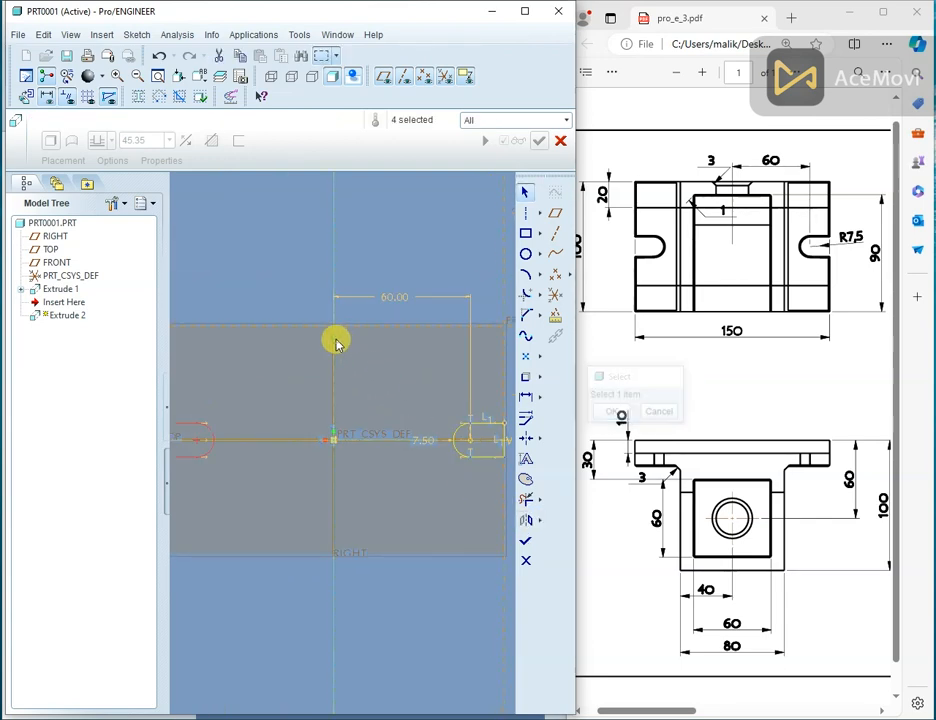
{"action": "scroll", "coordinate": [406, 391], "scroll_direction": "down", "scroll_amount": 2}
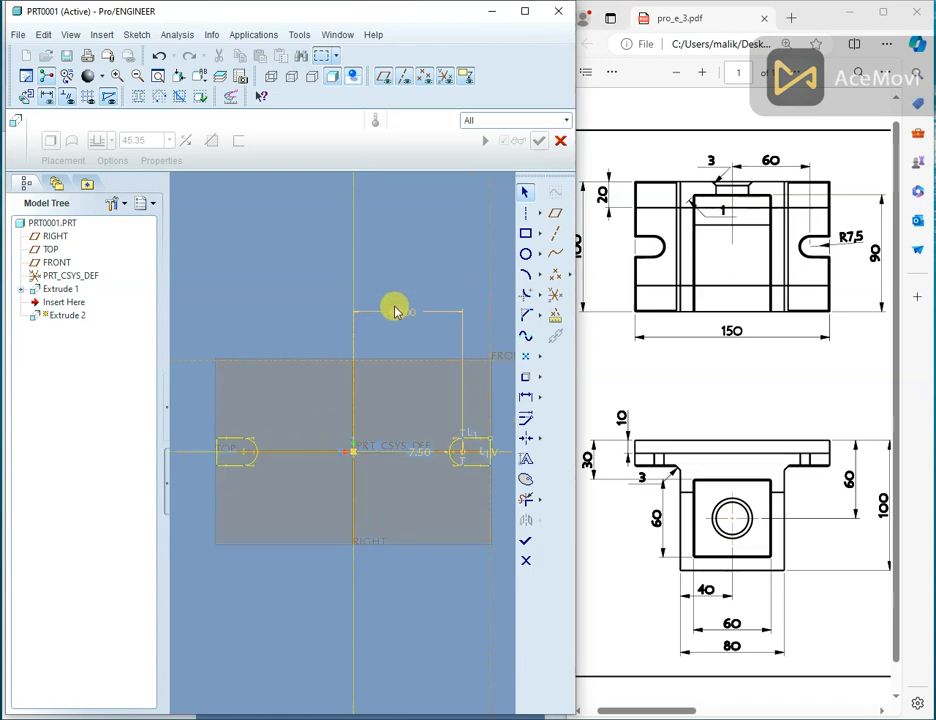
{"action": "middle_click_drag", "start_coordinate": [397, 309], "coordinate": [387, 274]}
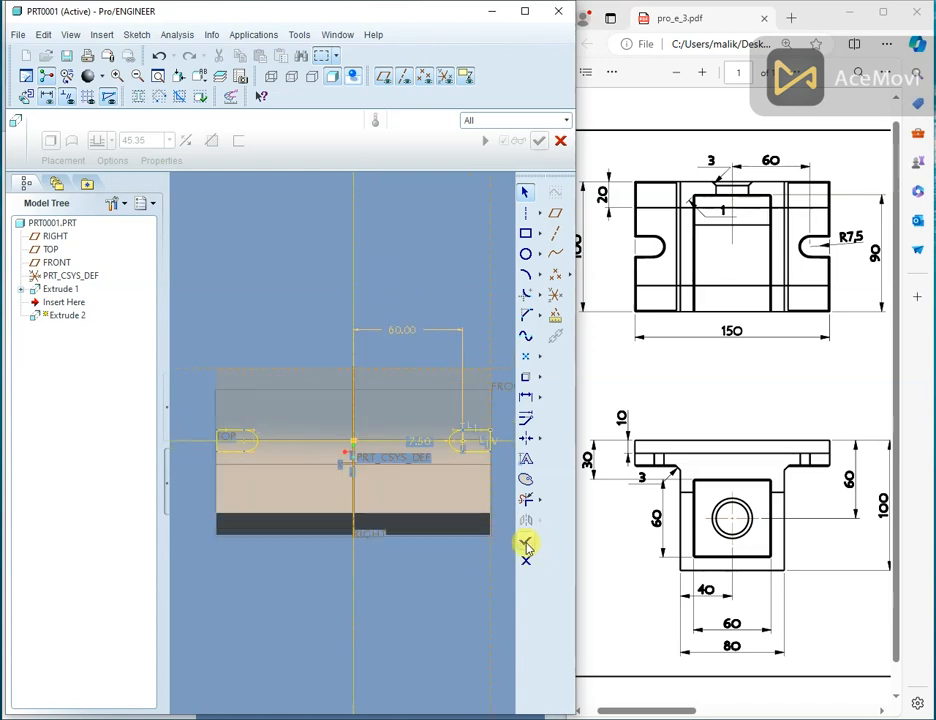
Step: Finish the slot sketch and extrude it as a cut up to the floor of the plate's recess, removing material at both ends
{"action": "left_click", "coordinate": [526, 543]}
{"action": "mouse_move", "coordinate": [393, 455]}
{"action": "middle_mouse_down"}
{"action": "mouse_move", "coordinate": [401, 397]}
{"action": "mouse_move", "coordinate": [428, 375]}
{"action": "mouse_move", "coordinate": [392, 354]}
{"action": "middle_mouse_up"}
{"action": "left_click", "coordinate": [113, 121]}
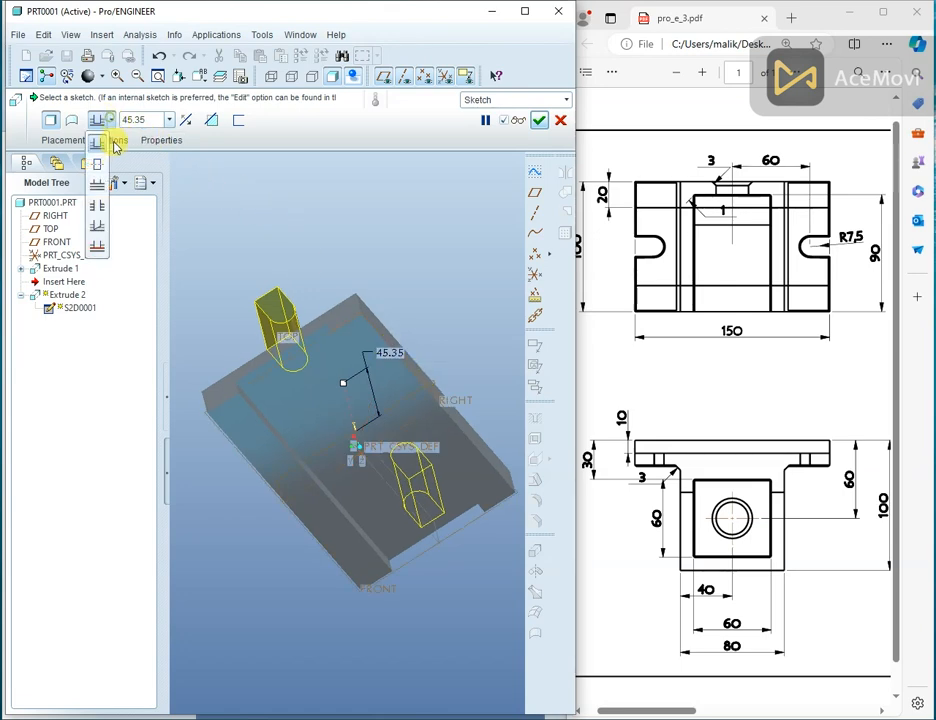
{"action": "left_click", "coordinate": [100, 253]}
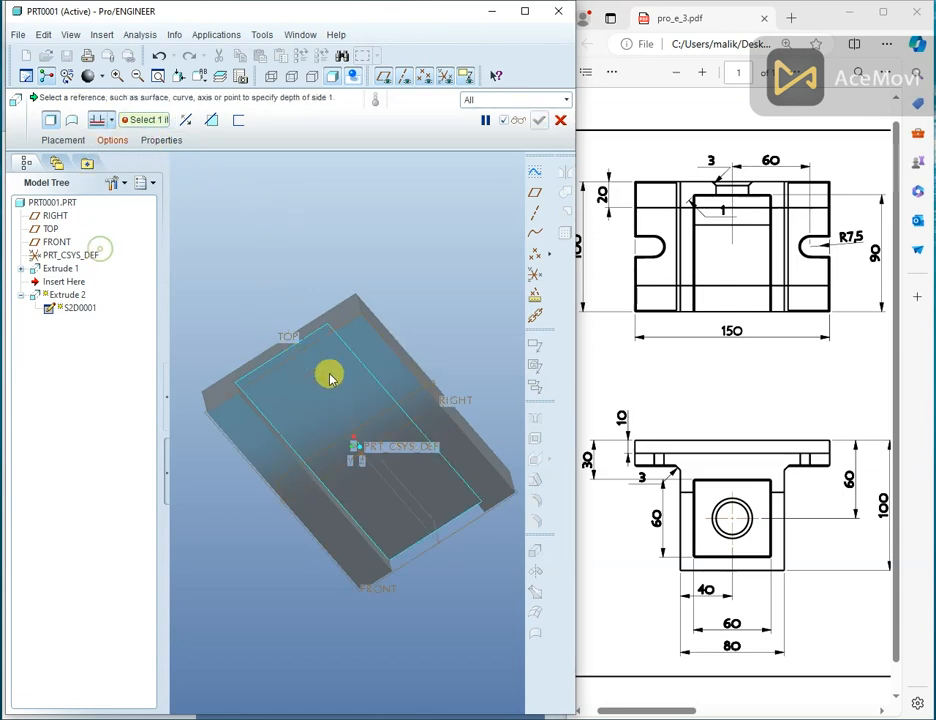
{"action": "left_click", "coordinate": [328, 376]}
{"action": "middle_click_drag", "start_coordinate": [328, 376], "coordinate": [255, 231]}
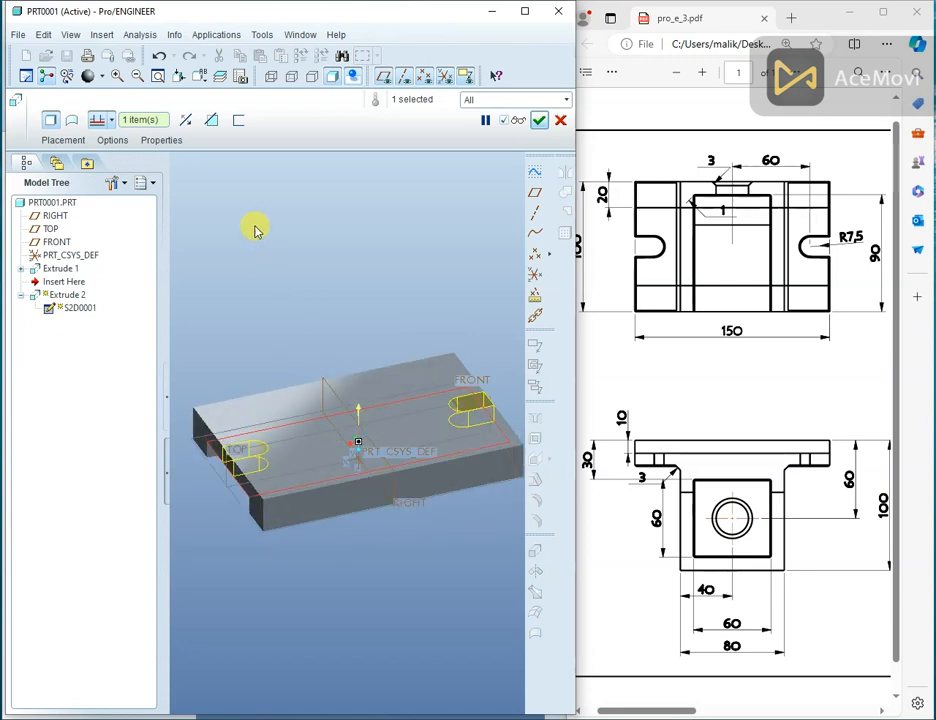
{"action": "left_click", "coordinate": [213, 121]}
{"action": "left_click", "coordinate": [540, 122]}
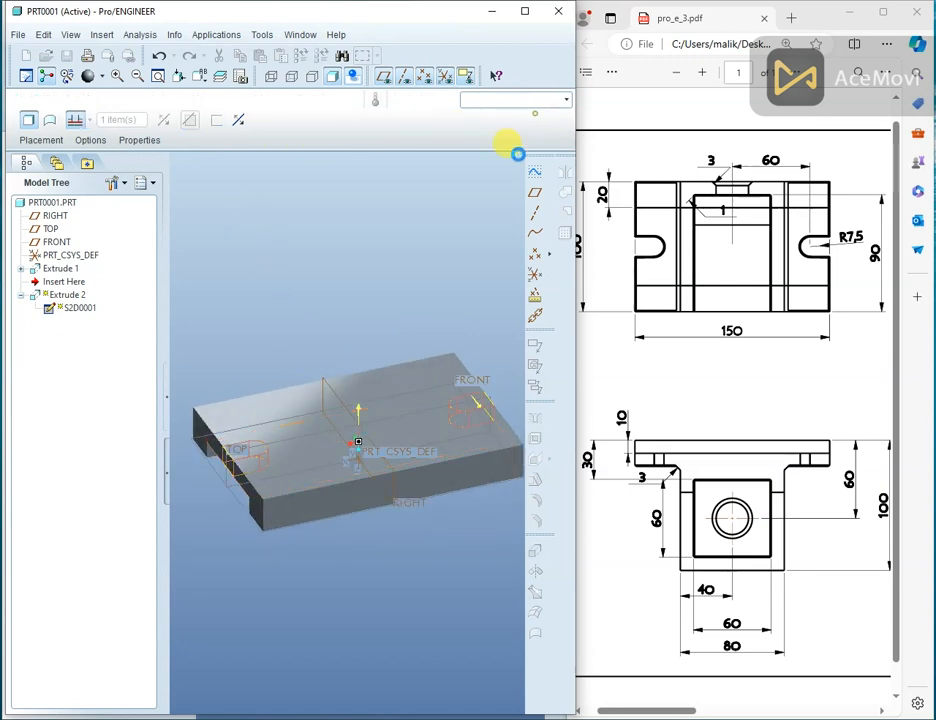
{"action": "mouse_move", "coordinate": [394, 272]}
{"action": "middle_mouse_down"}
{"action": "mouse_move", "coordinate": [389, 313]}
{"action": "mouse_move", "coordinate": [395, 295]}
{"action": "middle_mouse_up"}
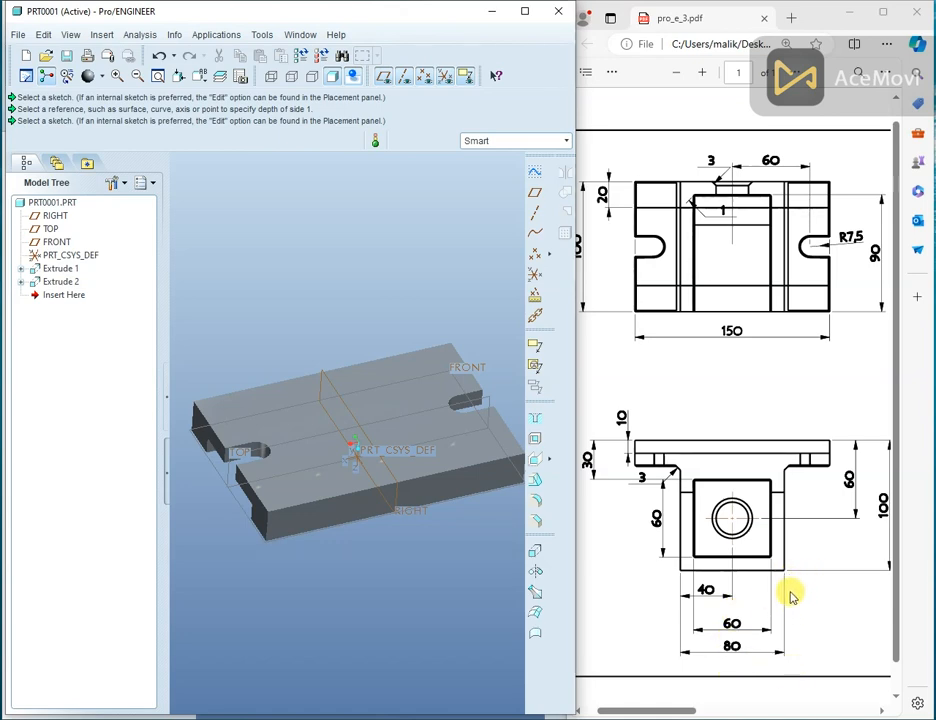
Step: Start a new extrusion with an internal sketch on the RIGHT datum plane for the bracket's sloped upright
{"action": "scroll", "coordinate": [790, 596], "scroll_direction": "right", "scroll_amount": 8}
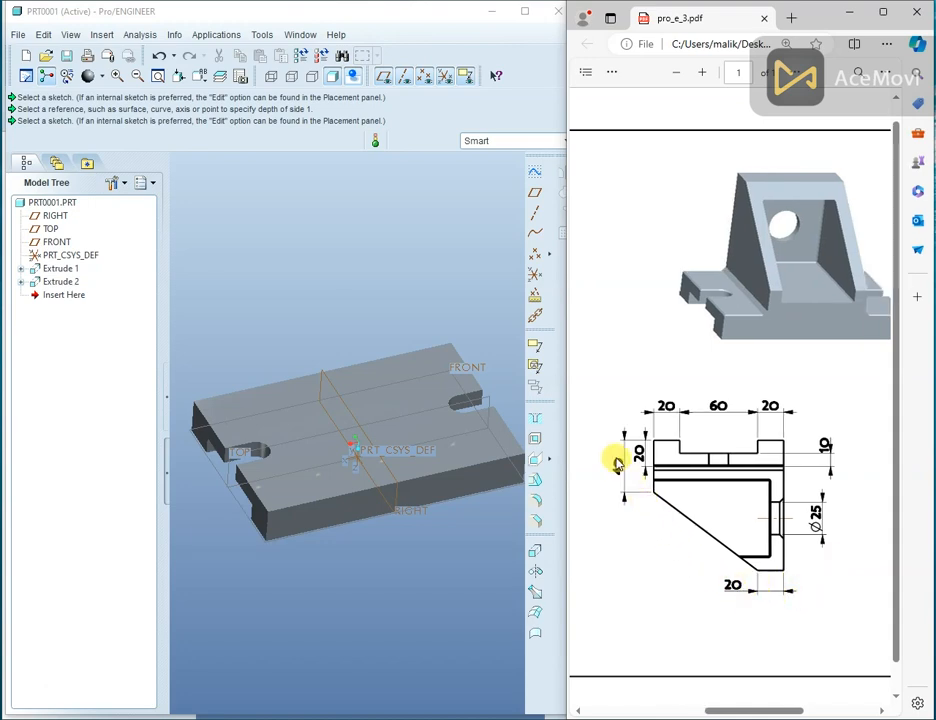
{"action": "scroll", "coordinate": [721, 616], "scroll_direction": "left", "scroll_amount": 4}
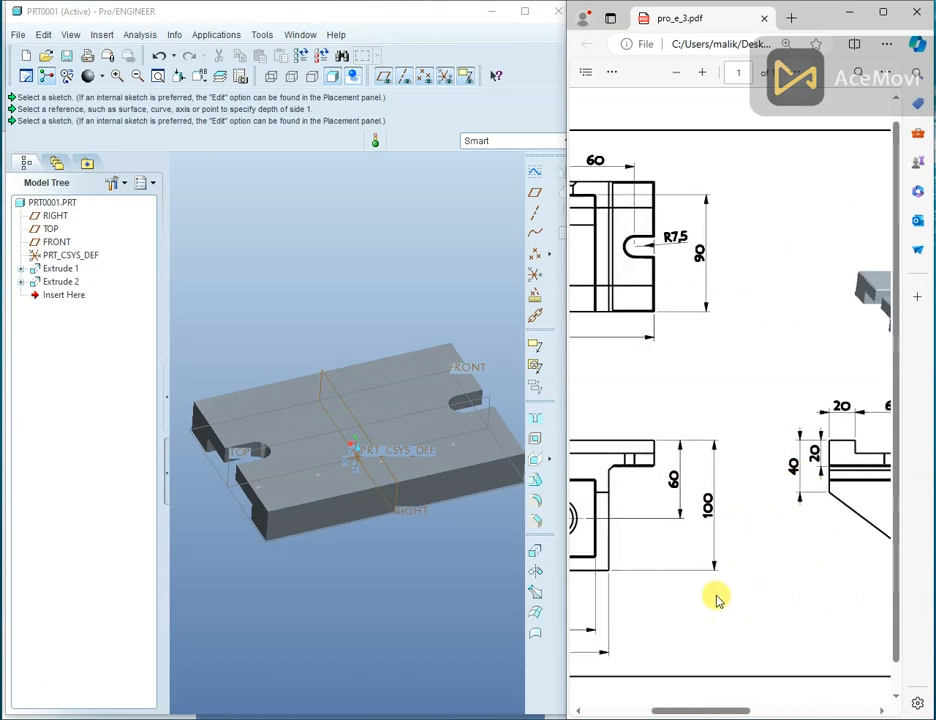
{"action": "left_click", "coordinate": [351, 412]}
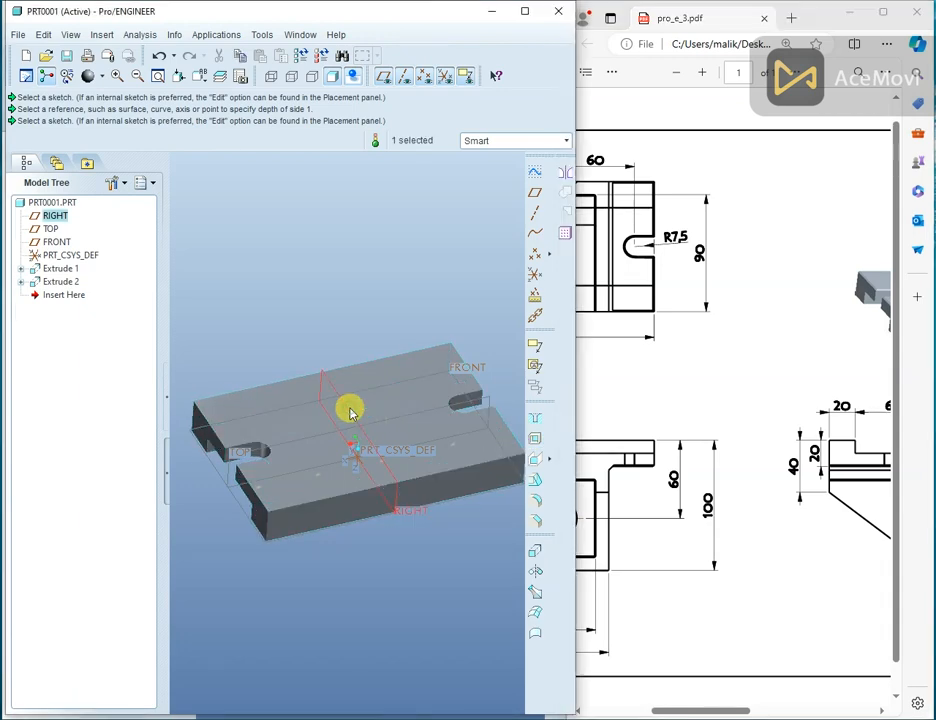
{"action": "left_click", "coordinate": [534, 556]}
{"action": "right_click", "coordinate": [260, 200]}
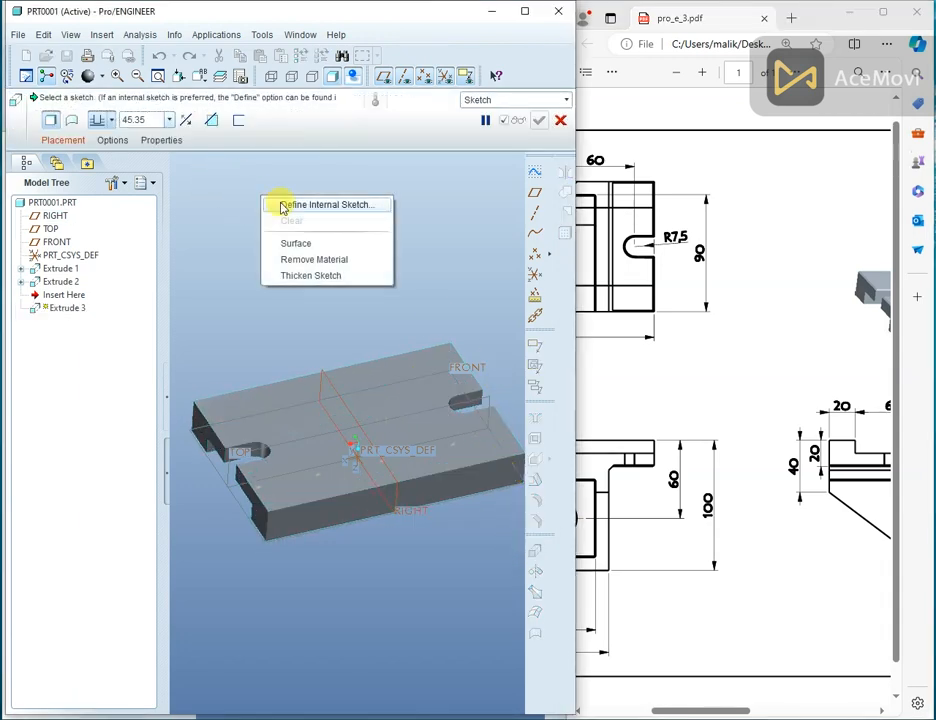
{"action": "left_click", "coordinate": [275, 202]}
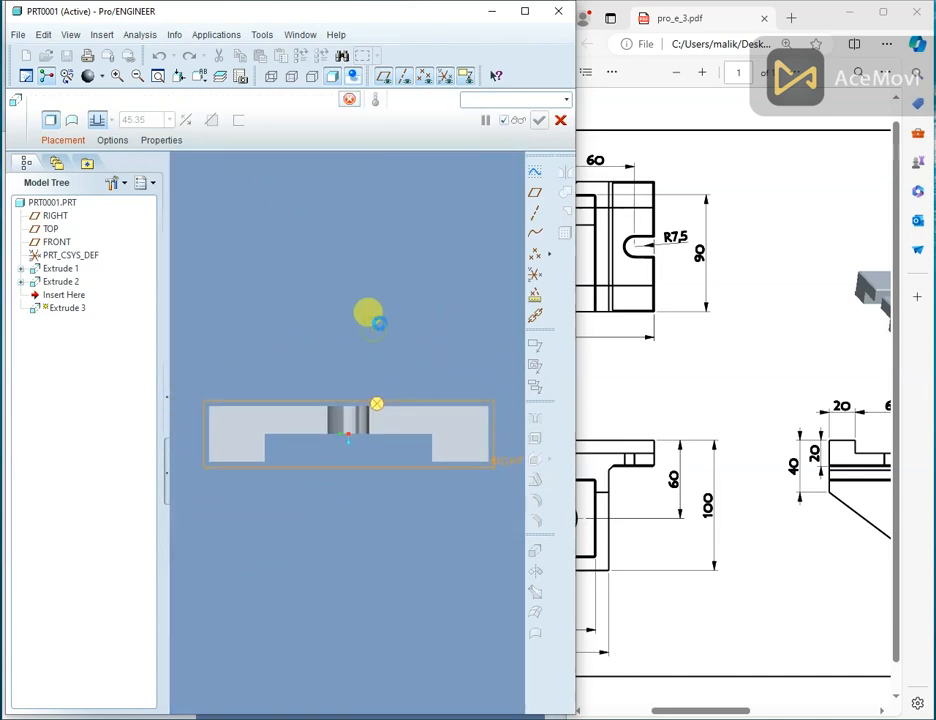
{"action": "left_click", "coordinate": [712, 345]}
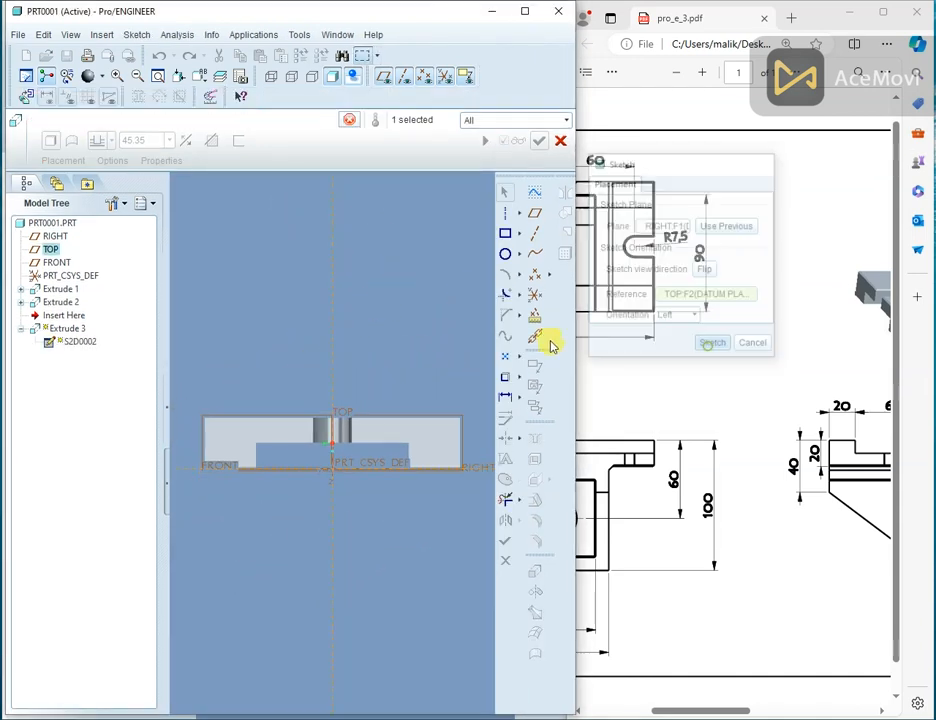
Step: Add the plate's two side faces and its upper face as sketch references
{"action": "right_click", "coordinate": [378, 256]}
{"action": "left_click", "coordinate": [420, 296]}
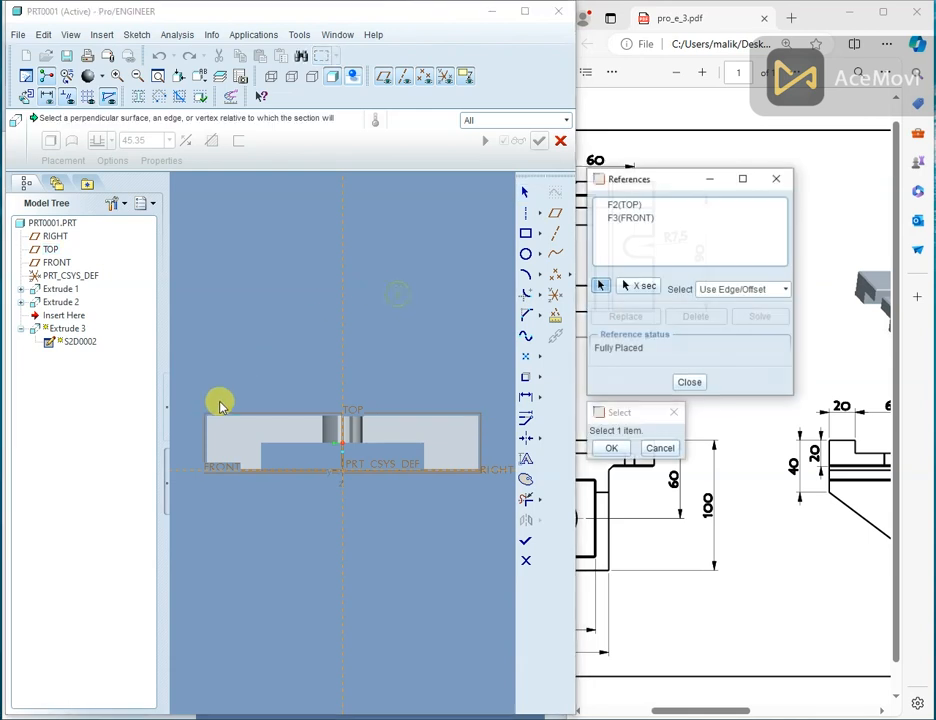
{"action": "left_click", "coordinate": [209, 430]}
{"action": "left_click", "coordinate": [464, 427]}
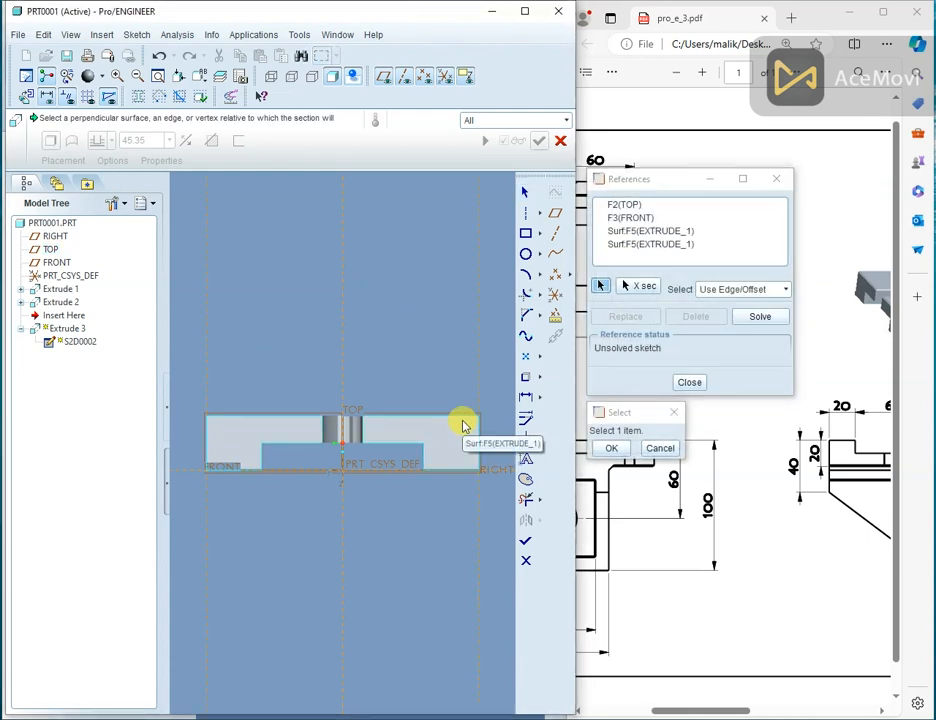
{"action": "left_click", "coordinate": [449, 420]}
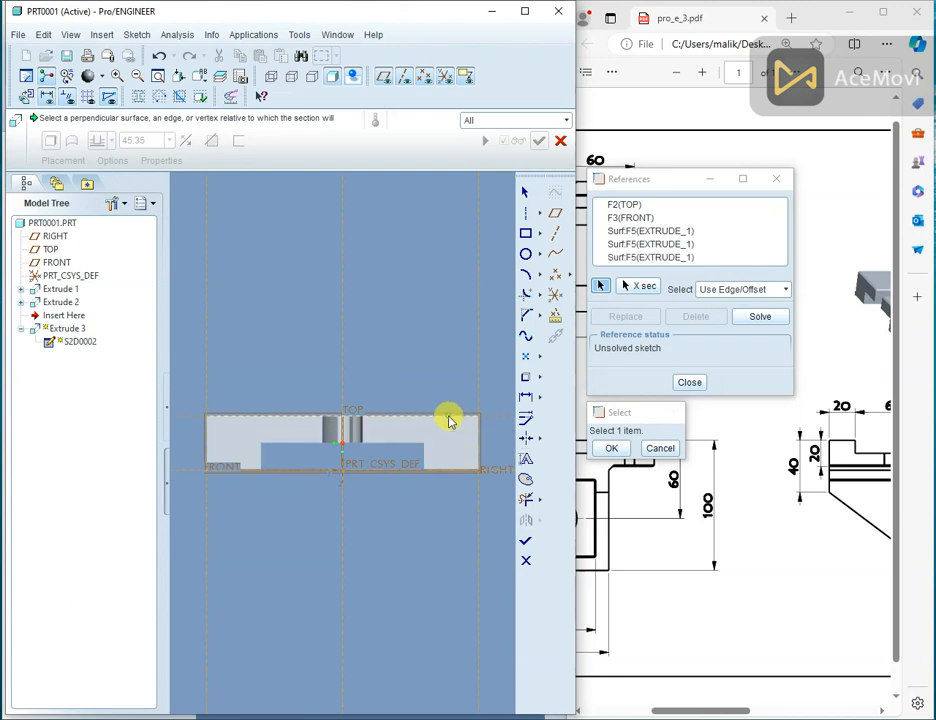
{"action": "middle_click", "coordinate": [450, 371]}
{"action": "scroll", "coordinate": [440, 462], "scroll_direction": "up", "scroll_amount": 1}
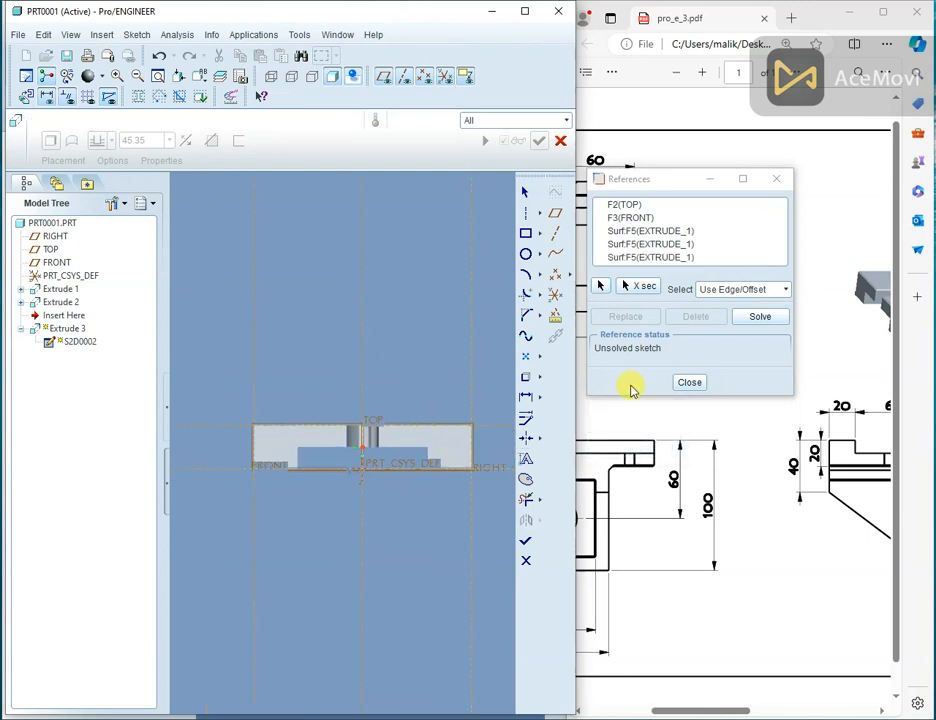
{"action": "left_click", "coordinate": [690, 382]}
Step: Sketch a closed five-sided upright profile on the plate, about 84 mm high with a 21 mm top edge, a sloping side and a short vertical side
{"action": "scroll", "coordinate": [760, 474], "scroll_direction": "right", "scroll_amount": 5}
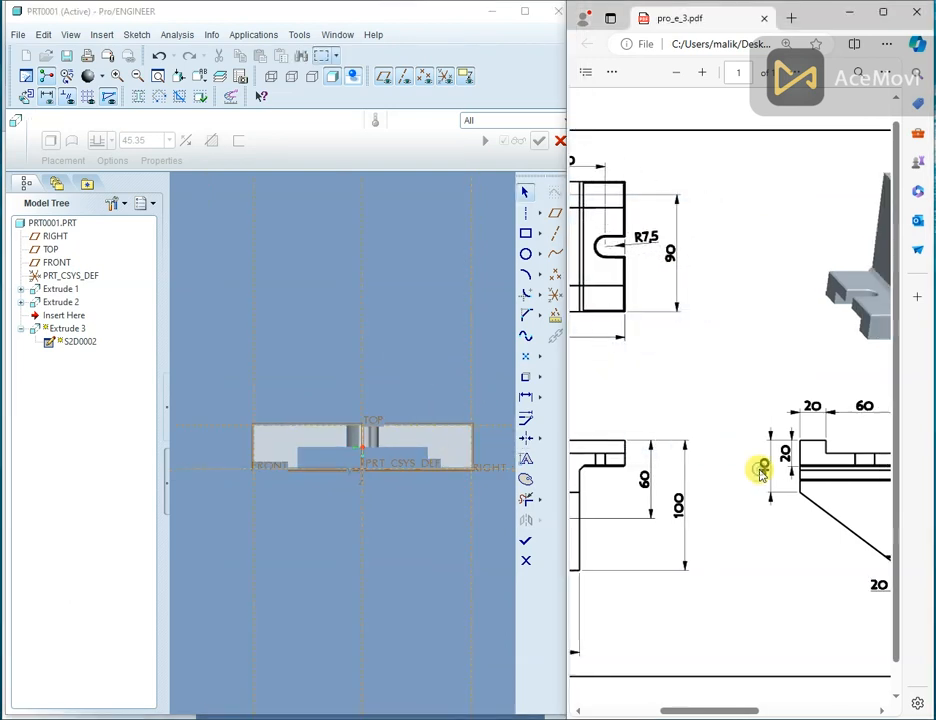
{"action": "scroll", "coordinate": [630, 480], "scroll_direction": "left", "scroll_amount": 2}
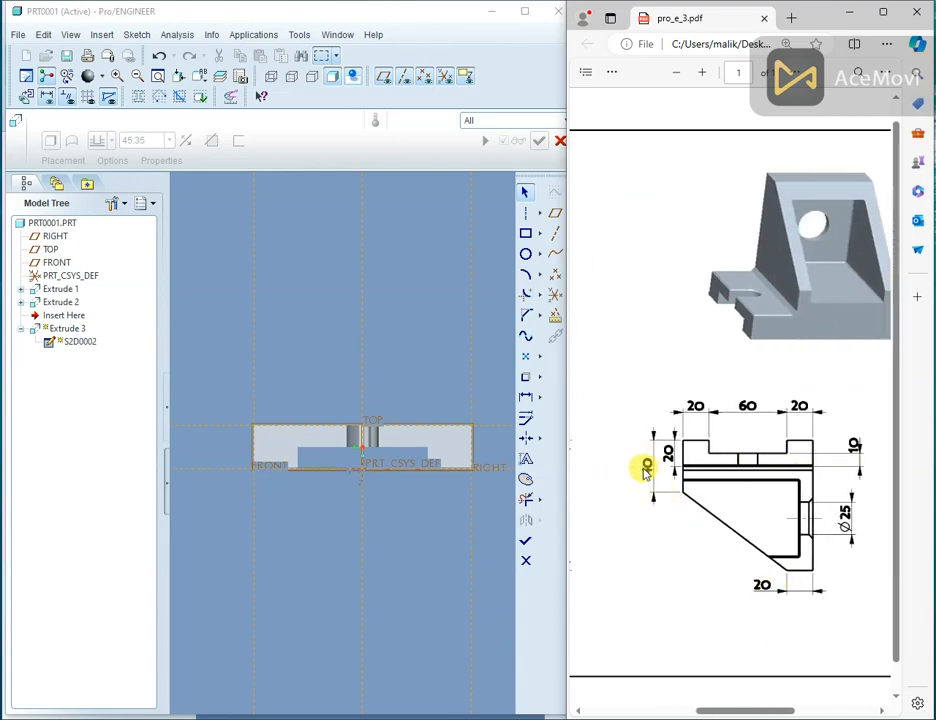
{"action": "right_click", "coordinate": [390, 254]}
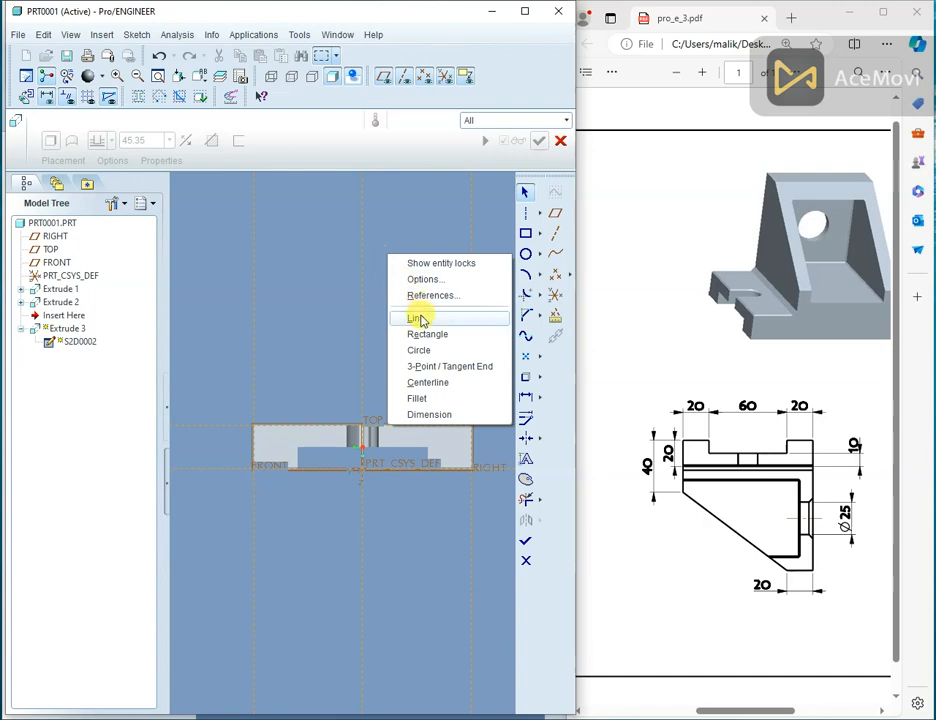
{"action": "left_click", "coordinate": [418, 318]}
{"action": "left_click", "coordinate": [252, 428]}
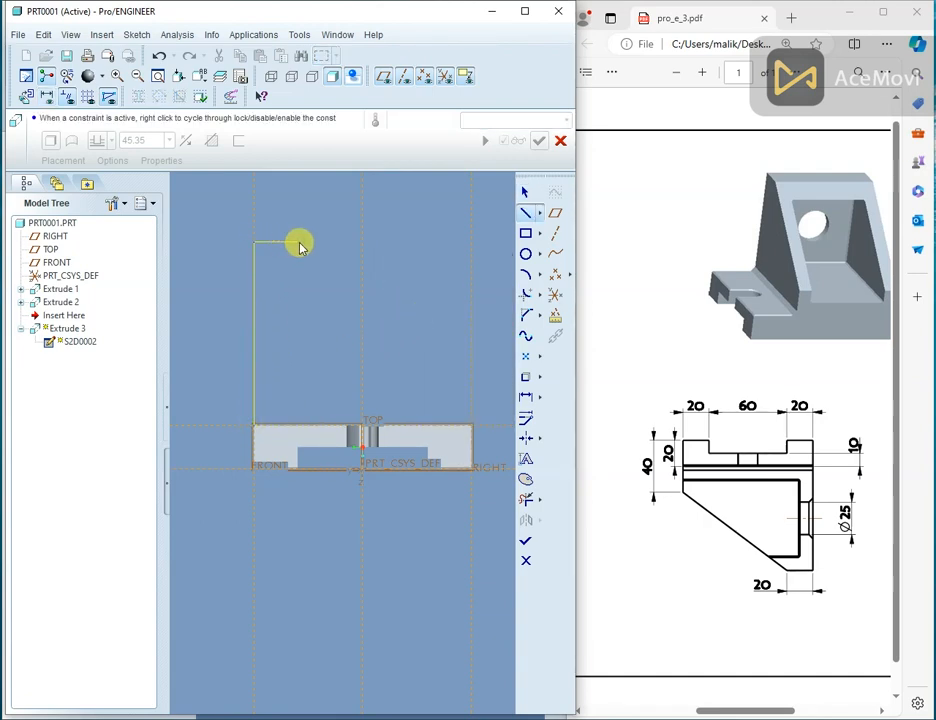
{"action": "left_click", "coordinate": [298, 242]}
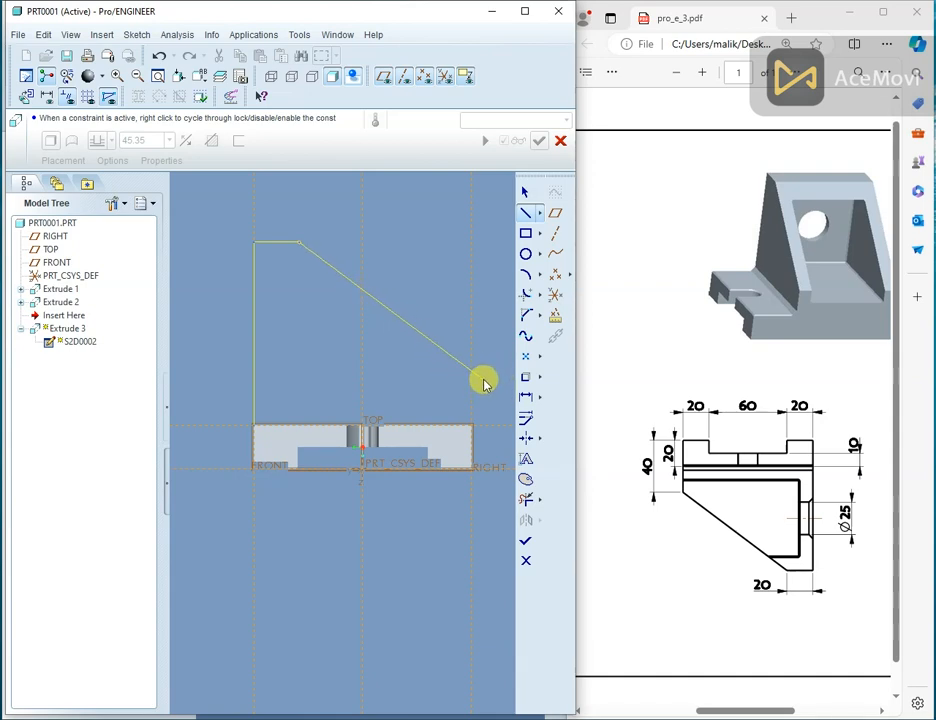
{"action": "left_click", "coordinate": [472, 426]}
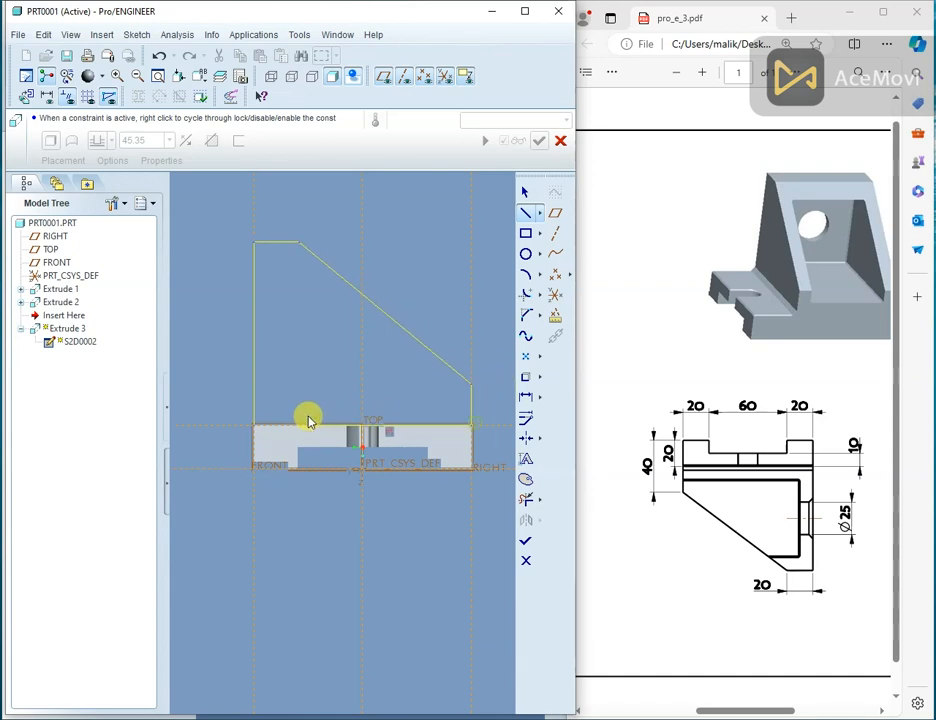
{"action": "left_click", "coordinate": [254, 426]}
{"action": "middle_click", "coordinate": [365, 329]}
{"action": "scroll", "coordinate": [384, 360], "scroll_direction": "up", "scroll_amount": 1}
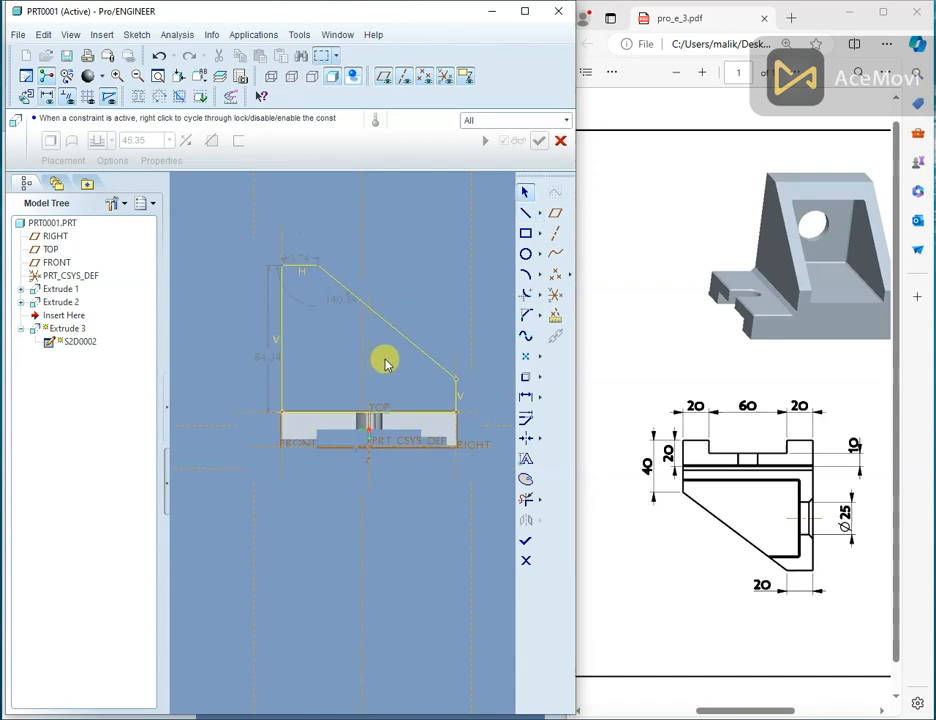
Step: Dimension the profile's top edge from the FRONT reference and set the height to 100 mm
{"action": "scroll", "coordinate": [229, 339], "scroll_direction": "down", "scroll_amount": 1}
{"action": "right_click", "coordinate": [202, 274]}
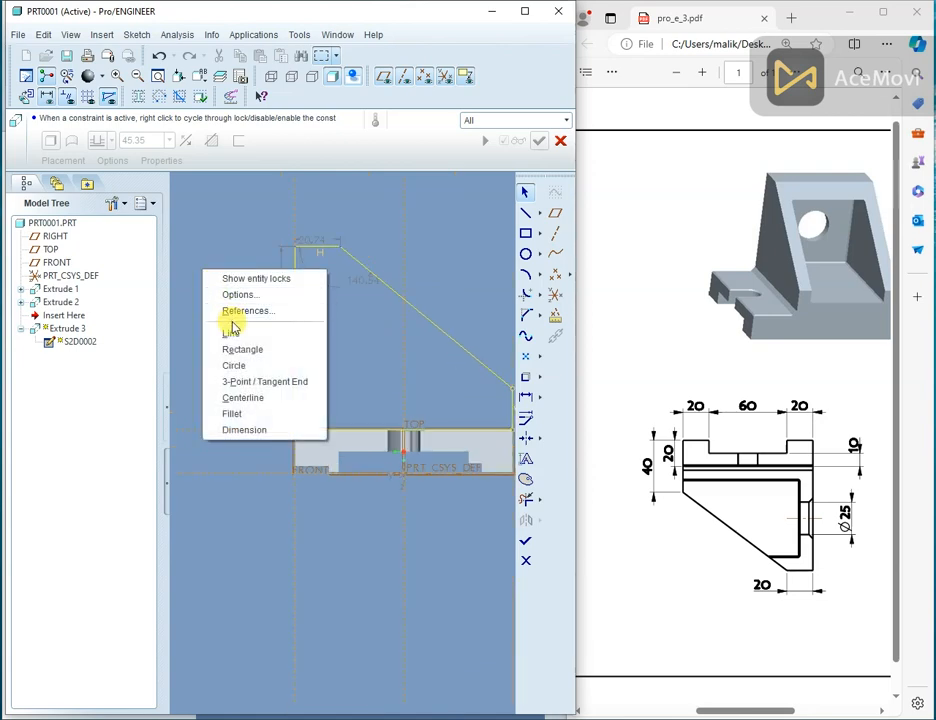
{"action": "left_click", "coordinate": [243, 429]}
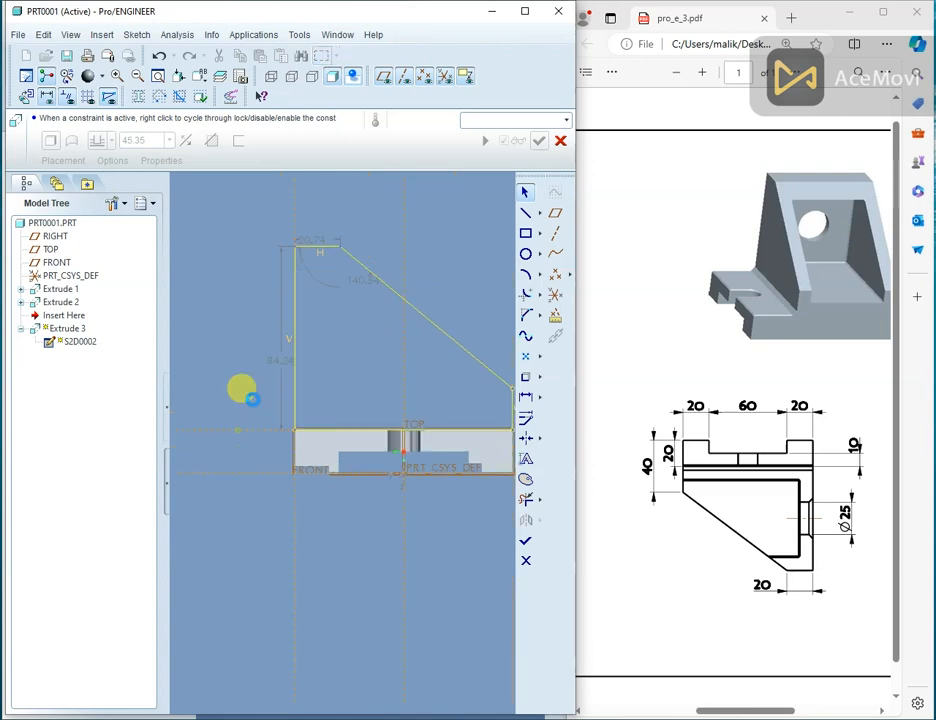
{"action": "left_click", "coordinate": [310, 244]}
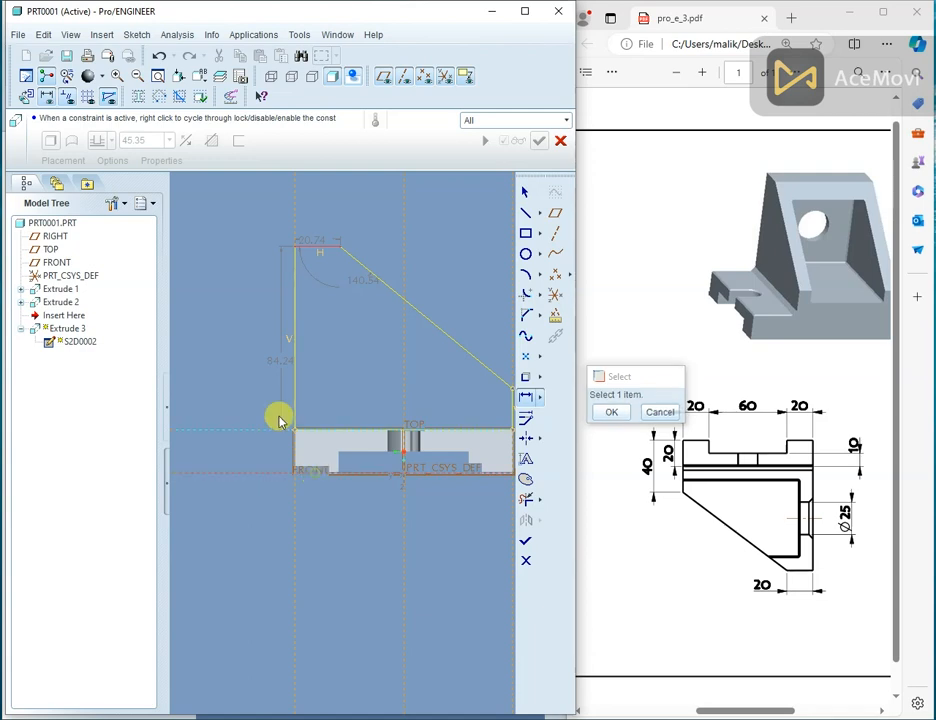
{"action": "middle_click", "coordinate": [231, 356]}
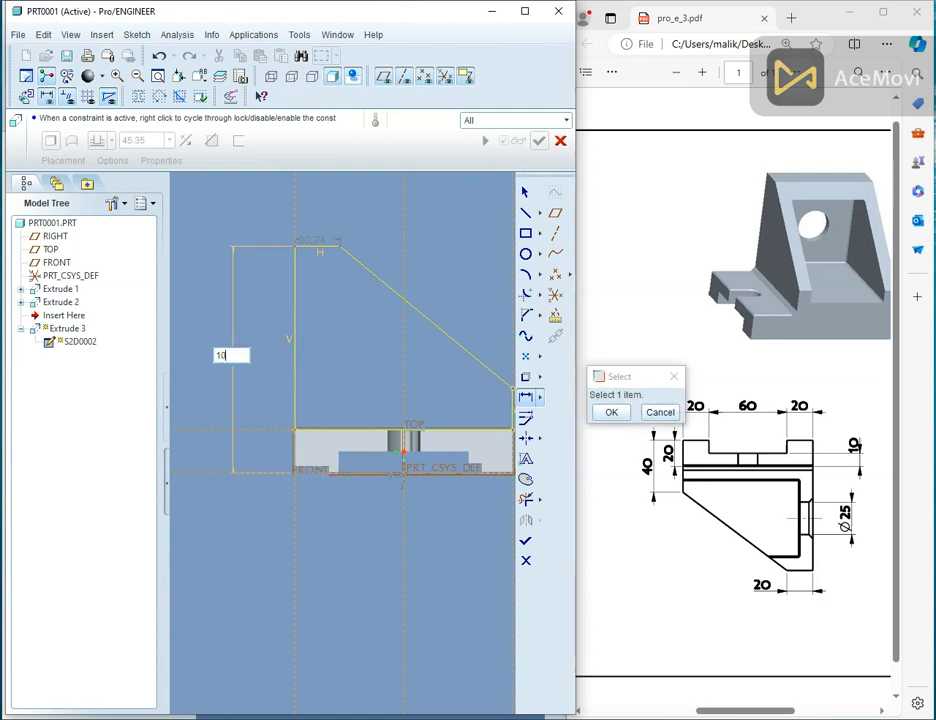
{"action": "type", "text": "100.0"}
{"action": "key", "text": "Return"}
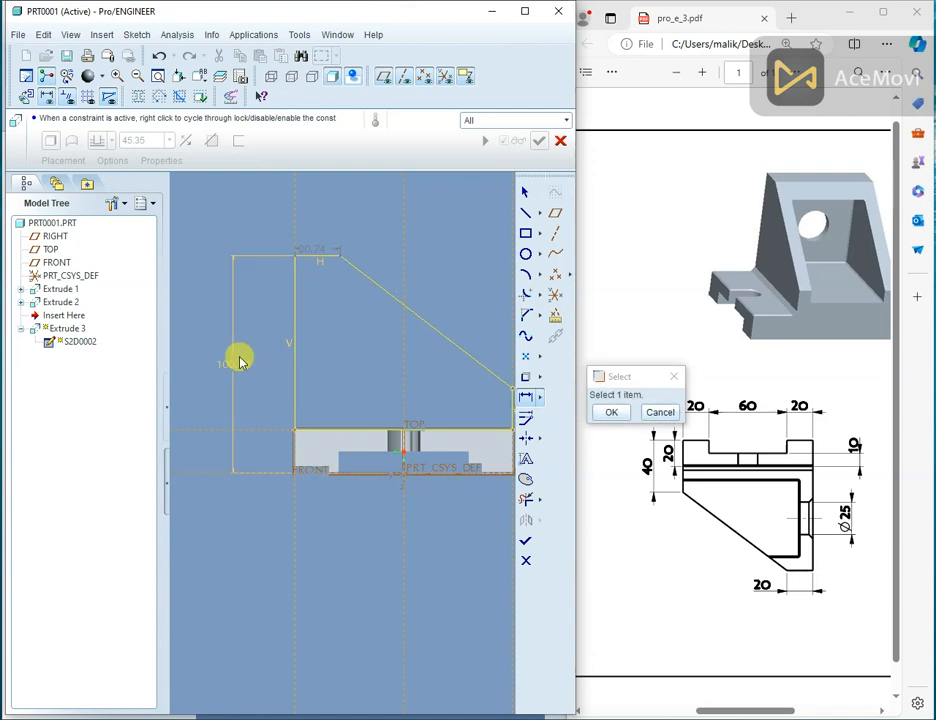
Step: Set the length of the profile's top edge to 20 mm
{"action": "left_click", "coordinate": [313, 250]}
{"action": "left_click", "coordinate": [318, 245]}
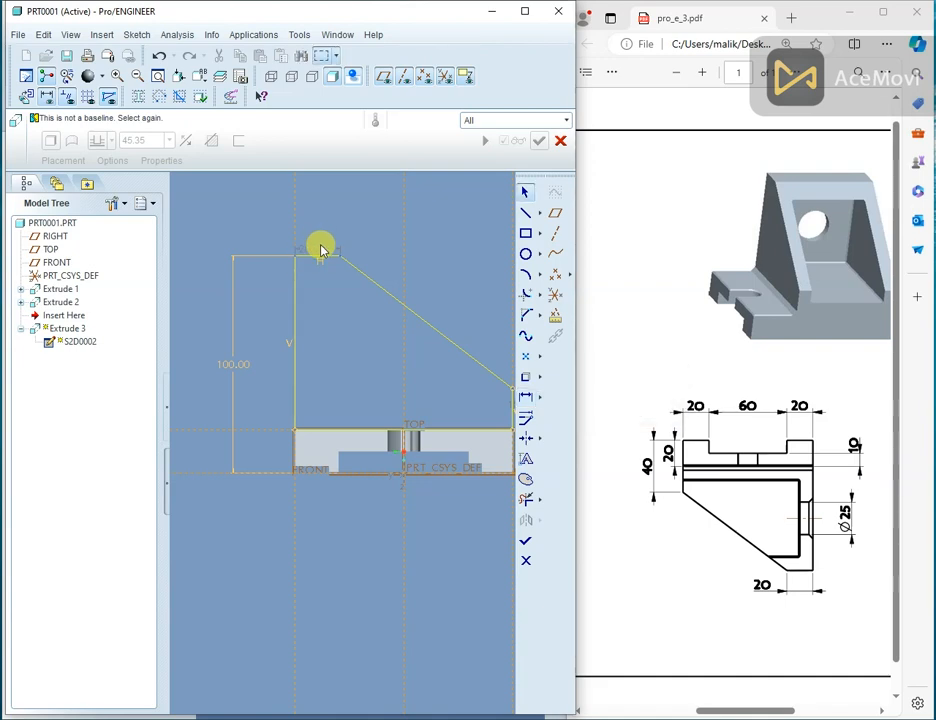
{"action": "middle_click", "coordinate": [316, 242]}
{"action": "type", "text": "20"}
{"action": "key", "text": "Return"}
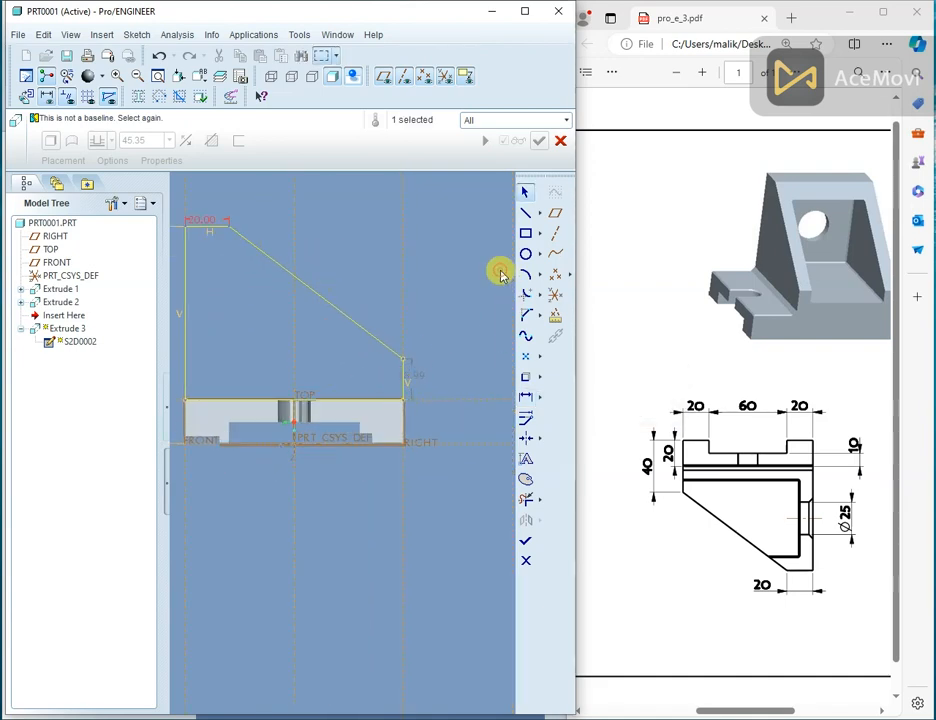
Step: Dimension the lower end of the sloping line from the FRONT reference and set the height to 40 mm
{"action": "right_click", "coordinate": [502, 275]}
{"action": "left_click", "coordinate": [439, 260]}
{"action": "right_click", "coordinate": [440, 263]}
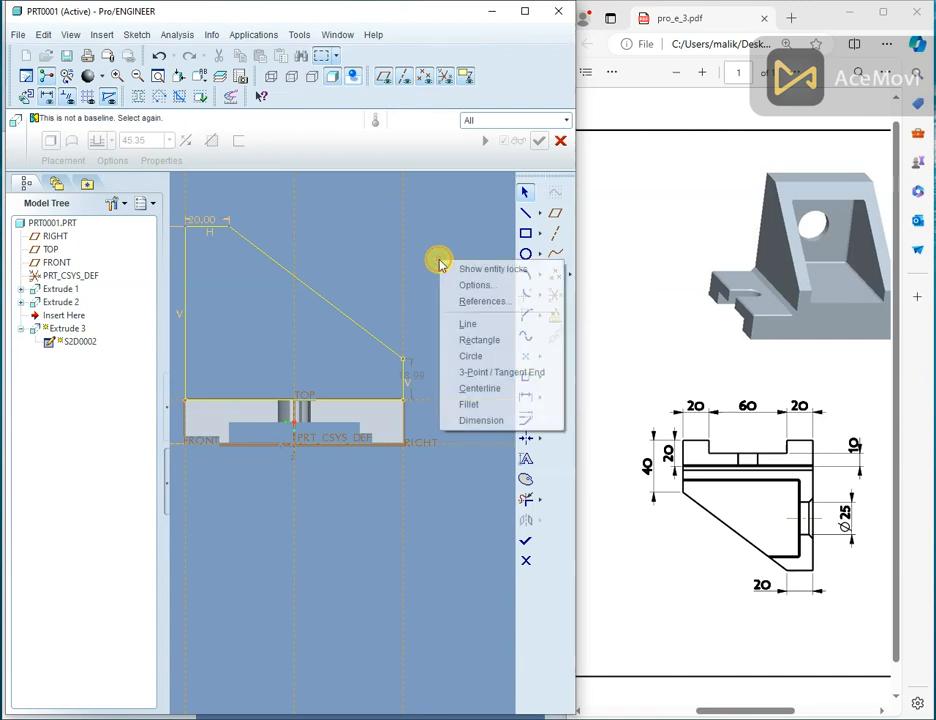
{"action": "left_click", "coordinate": [476, 420]}
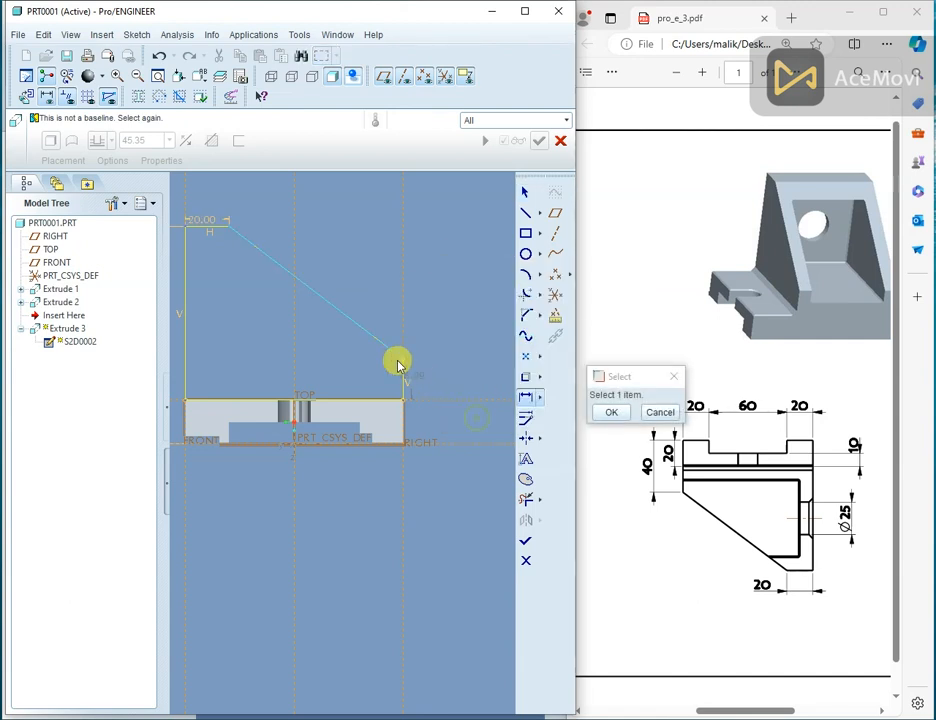
{"action": "left_click", "coordinate": [402, 446]}
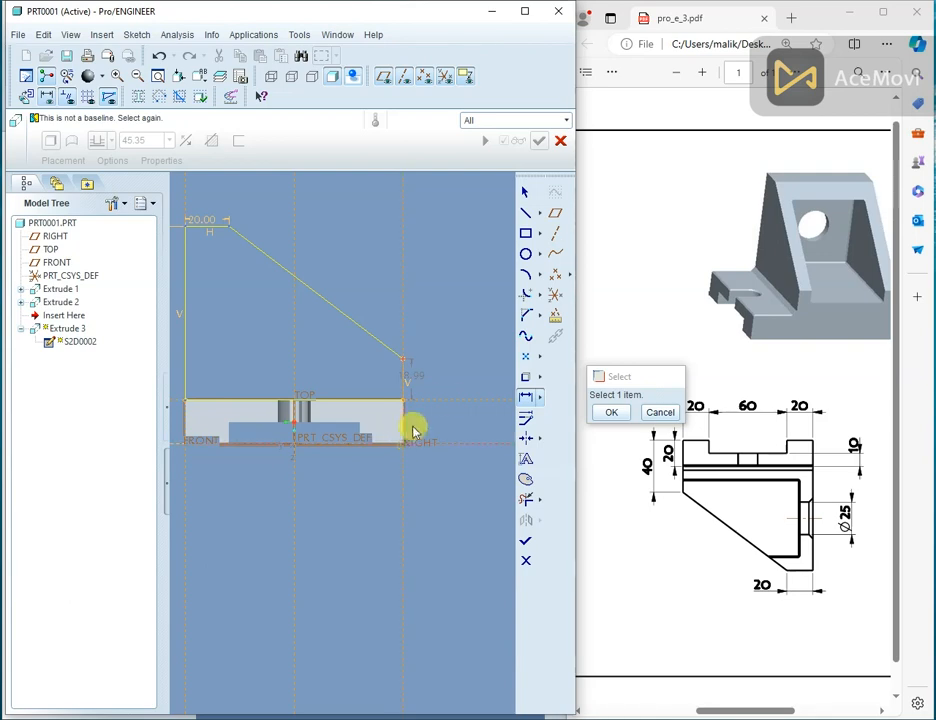
{"action": "middle_click", "coordinate": [462, 384]}
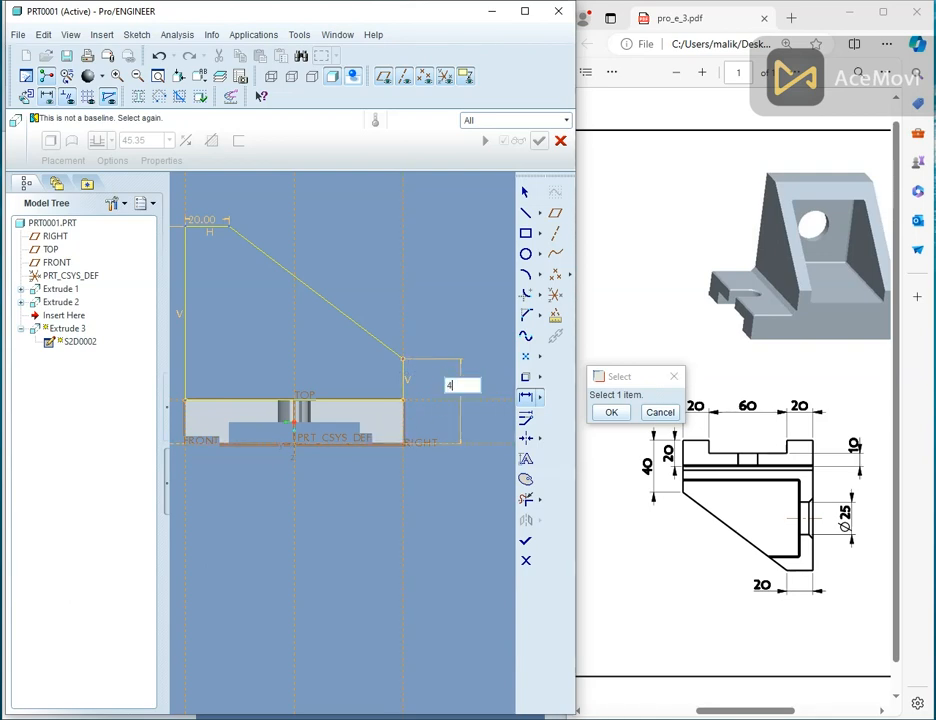
{"action": "type", "text": "40.0"}
{"action": "key", "text": "Return"}
Step: Finish the upright's profile sketch and extrude it symmetrically about the sketch plane to the 80 mm width given in the drawing
{"action": "middle_click_drag", "start_coordinate": [493, 384], "coordinate": [334, 418]}
{"action": "left_click", "coordinate": [756, 427]}
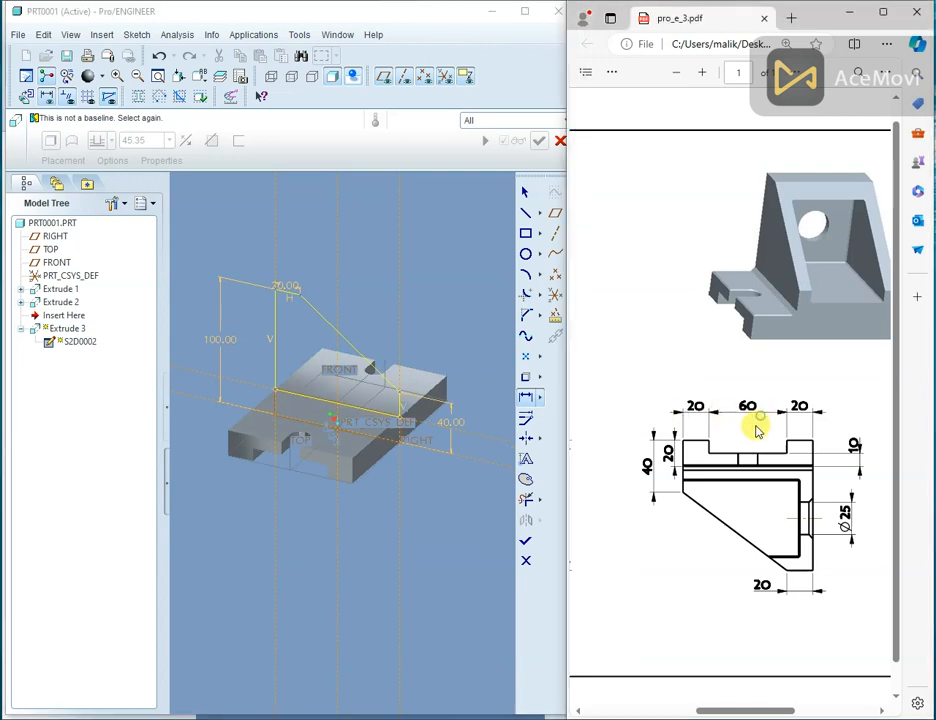
{"action": "scroll", "coordinate": [740, 457], "scroll_direction": "right", "scroll_amount": 1}
{"action": "scroll", "coordinate": [737, 450], "scroll_direction": "right", "scroll_amount": 2}
{"action": "scroll", "coordinate": [737, 450], "scroll_direction": "down", "scroll_amount": 5}
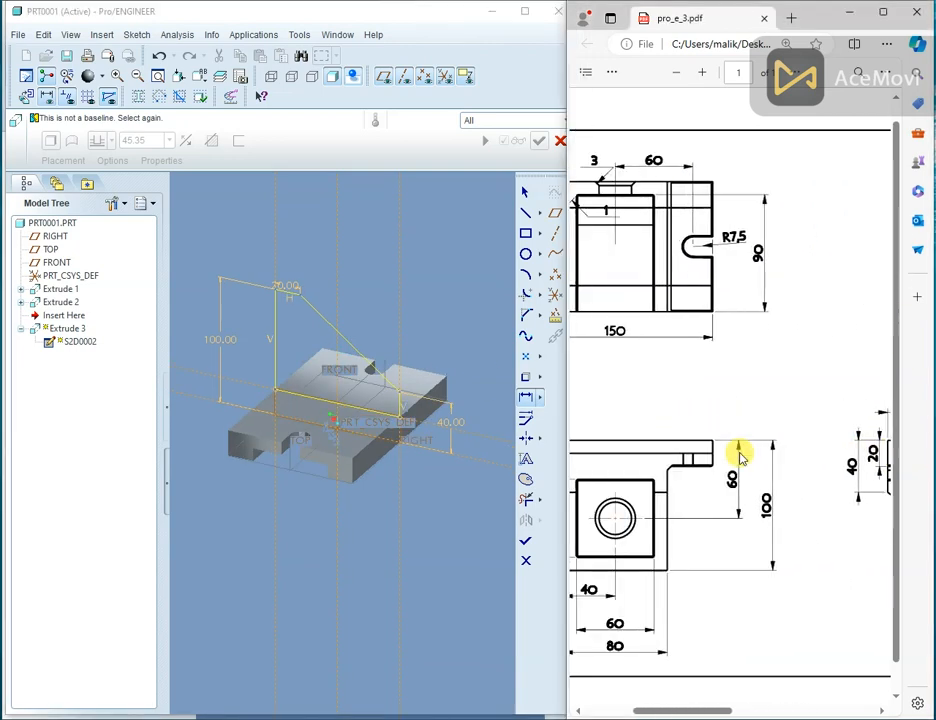
{"action": "scroll", "coordinate": [740, 456], "scroll_direction": "left", "scroll_amount": 2}
{"action": "scroll", "coordinate": [735, 457], "scroll_direction": "left", "scroll_amount": 1}
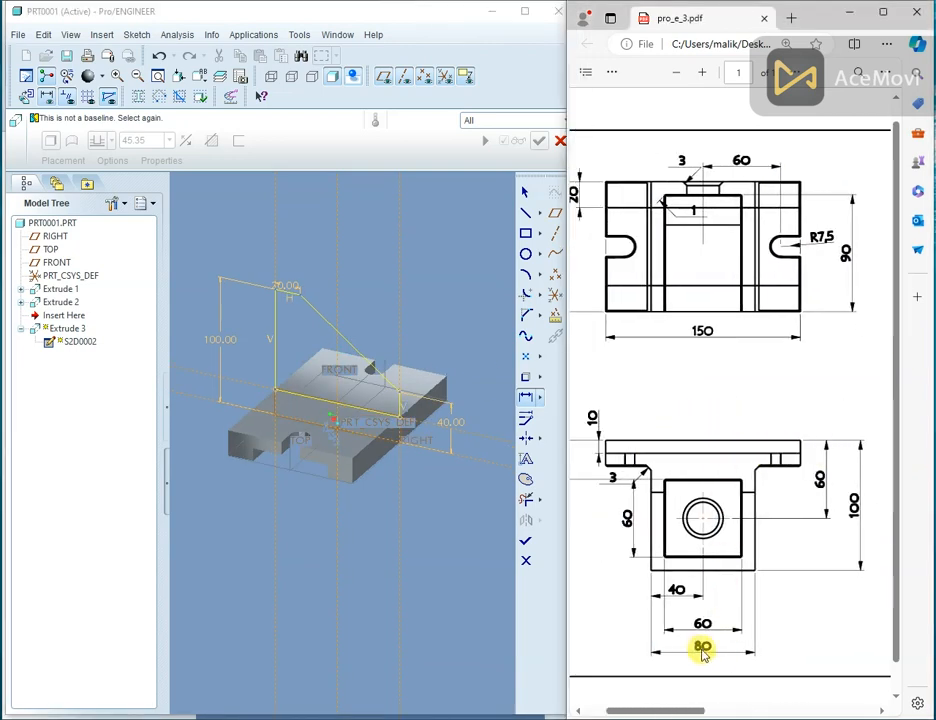
{"action": "left_click", "coordinate": [527, 543]}
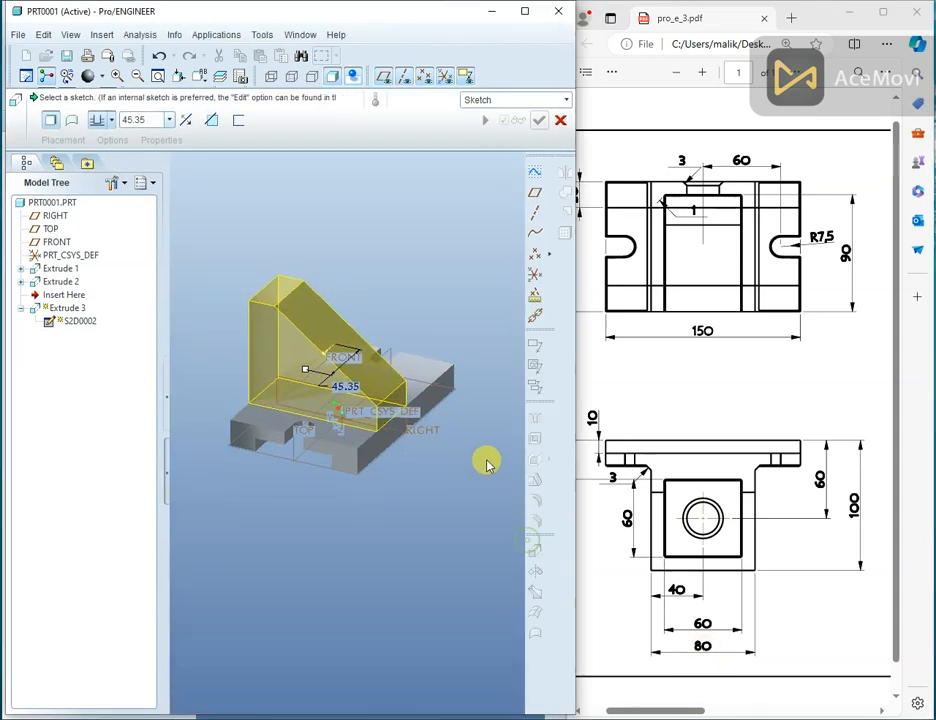
{"action": "left_click", "coordinate": [112, 120]}
{"action": "left_click", "coordinate": [102, 162]}
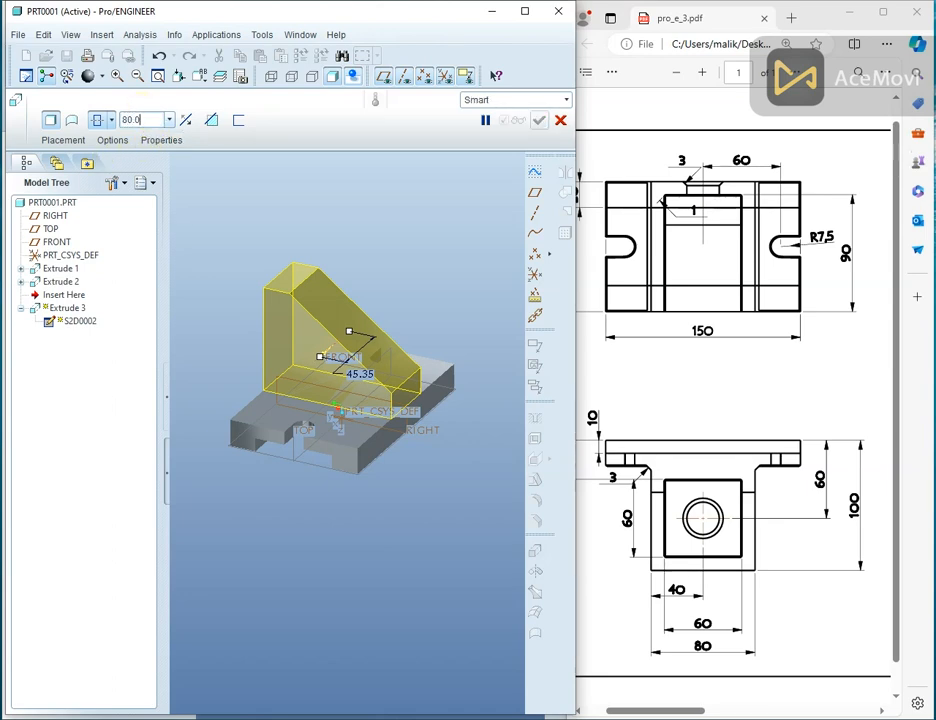
{"action": "key", "text": "Return"}
{"action": "left_click", "coordinate": [539, 121]}
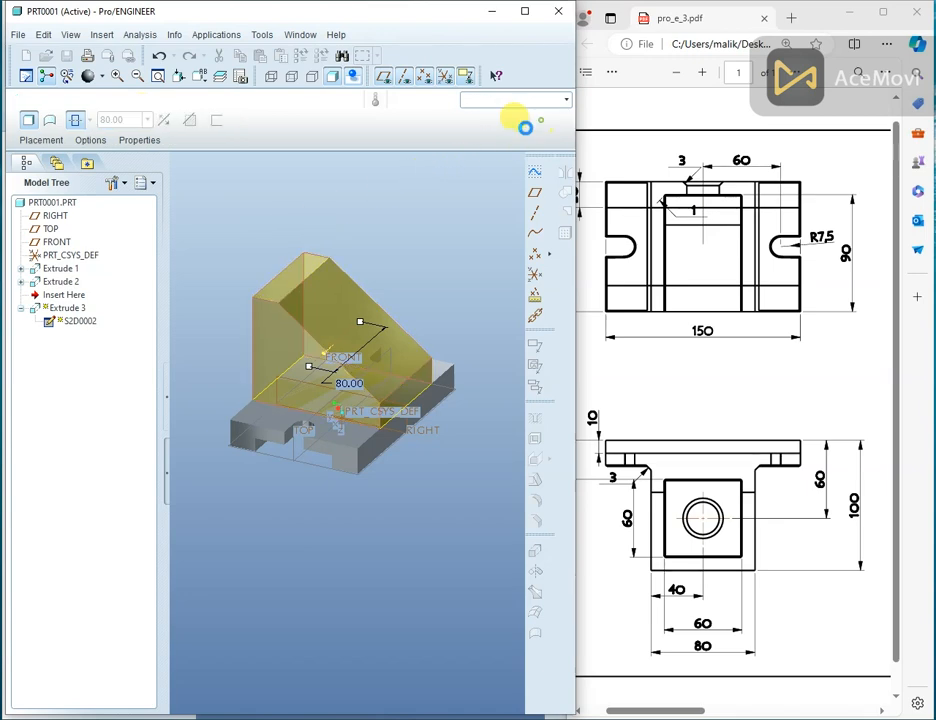
Step: Start a new extrusion and place its sketch on the upright's short vertical face below the slope
{"action": "middle_click_drag", "start_coordinate": [399, 244], "coordinate": [287, 276]}
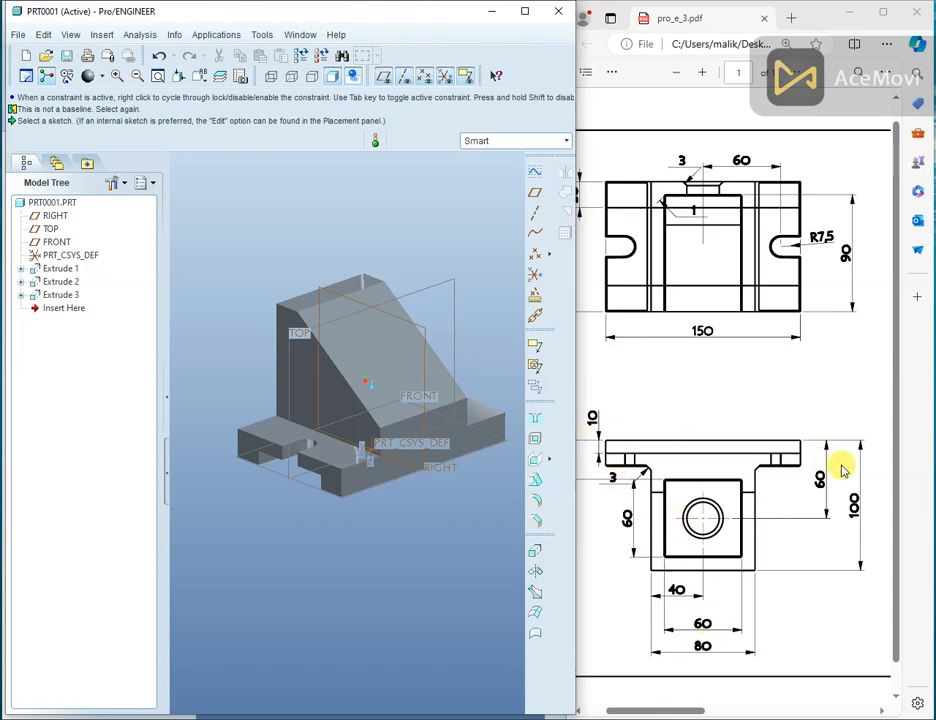
{"action": "left_click", "coordinate": [789, 498]}
{"action": "scroll", "coordinate": [789, 498], "scroll_direction": "right", "scroll_amount": 2}
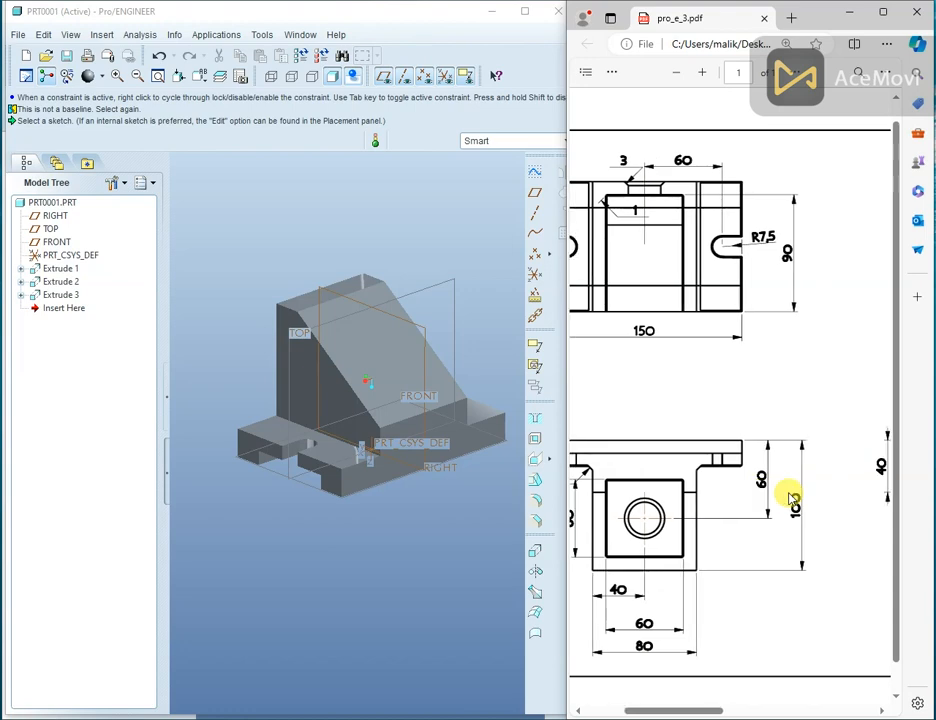
{"action": "scroll", "coordinate": [789, 498], "scroll_direction": "left", "scroll_amount": 4}
{"action": "scroll", "coordinate": [627, 475], "scroll_direction": "right", "scroll_amount": 1}
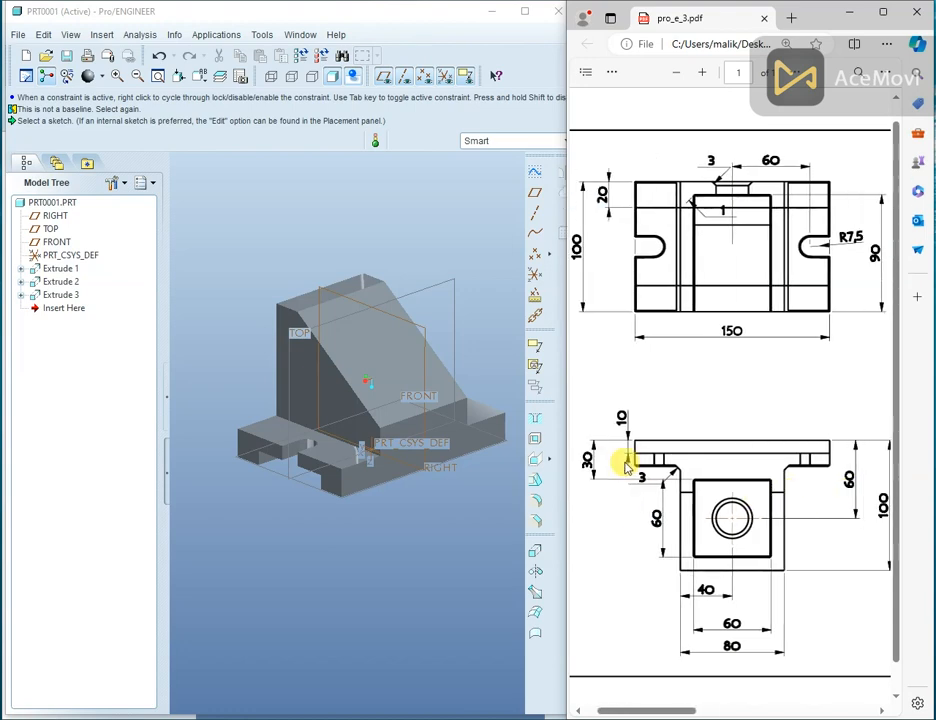
{"action": "left_click", "coordinate": [545, 522]}
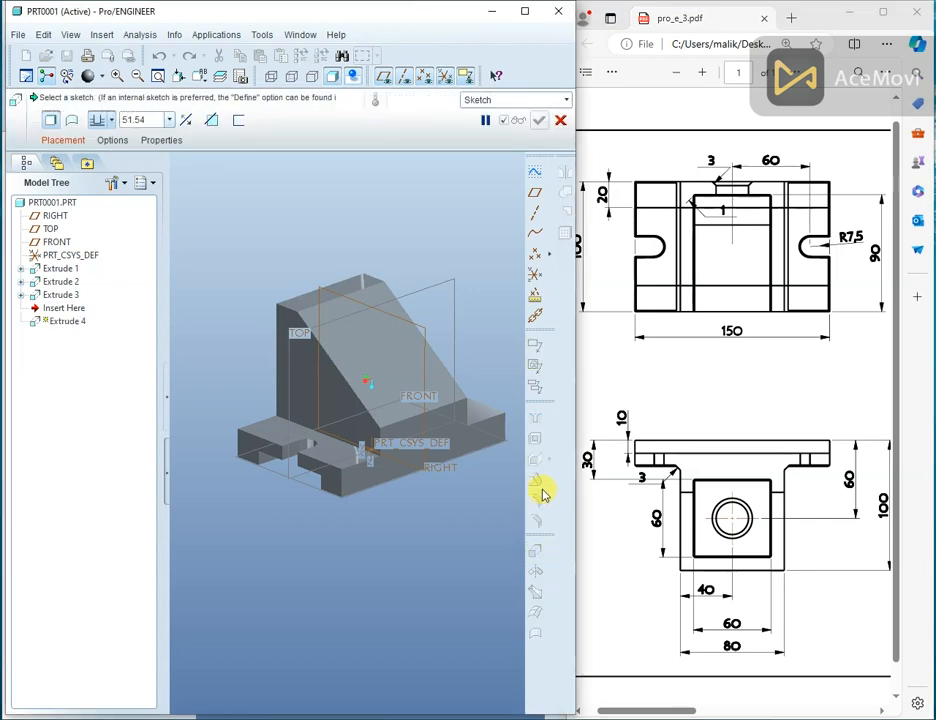
{"action": "right_click", "coordinate": [405, 170]}
{"action": "left_click", "coordinate": [435, 175]}
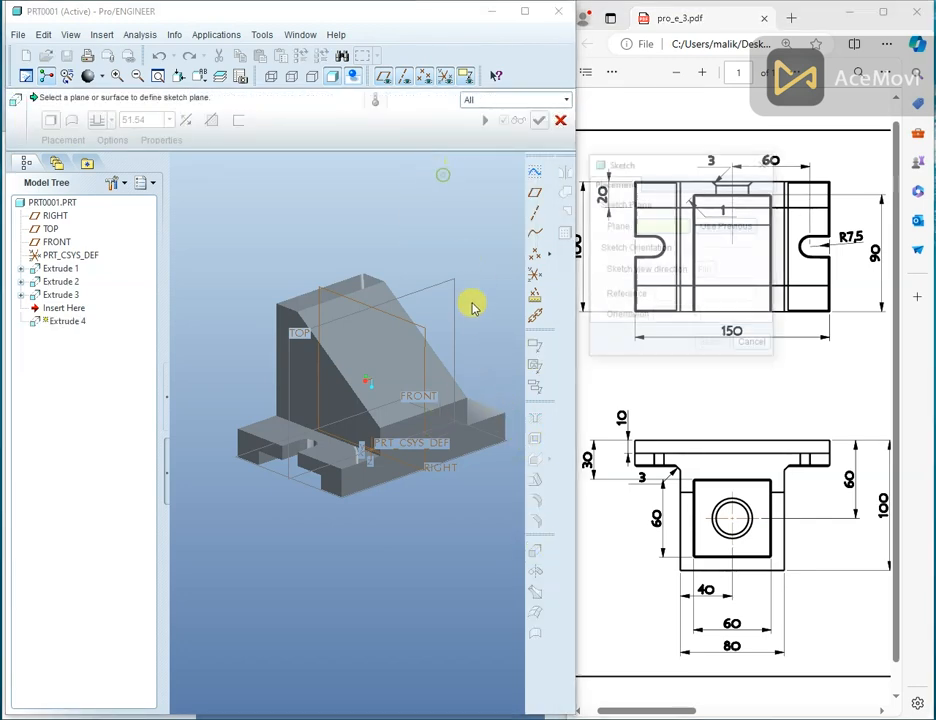
{"action": "left_click", "coordinate": [452, 430]}
{"action": "left_click", "coordinate": [695, 347]}
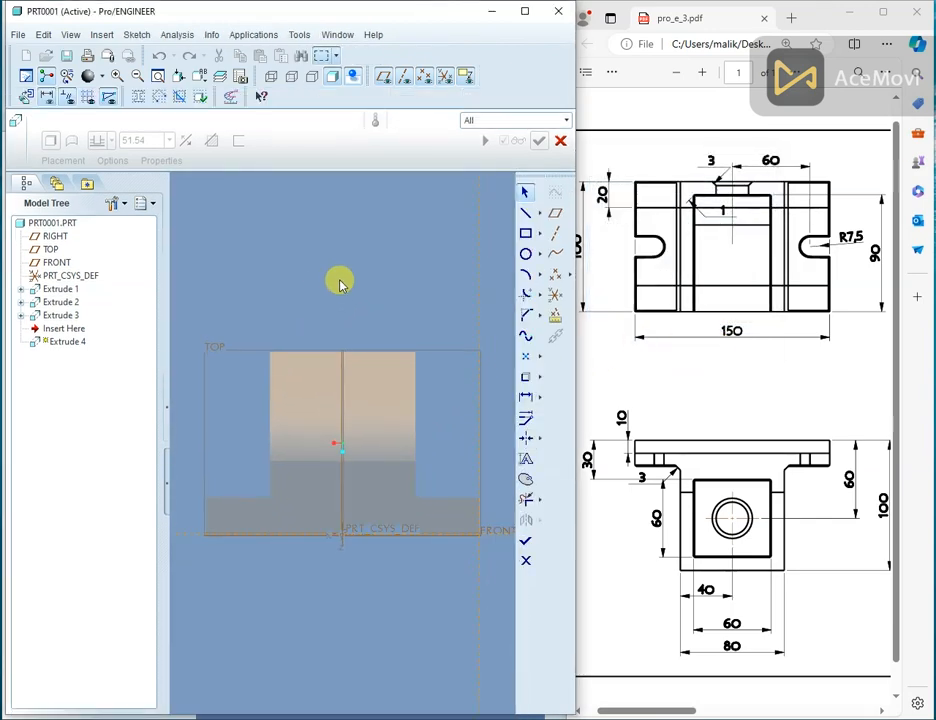
Step: Add the upright's top edge and both vertical side edges as sketch references
{"action": "right_click", "coordinate": [339, 280]}
{"action": "left_click", "coordinate": [356, 317]}
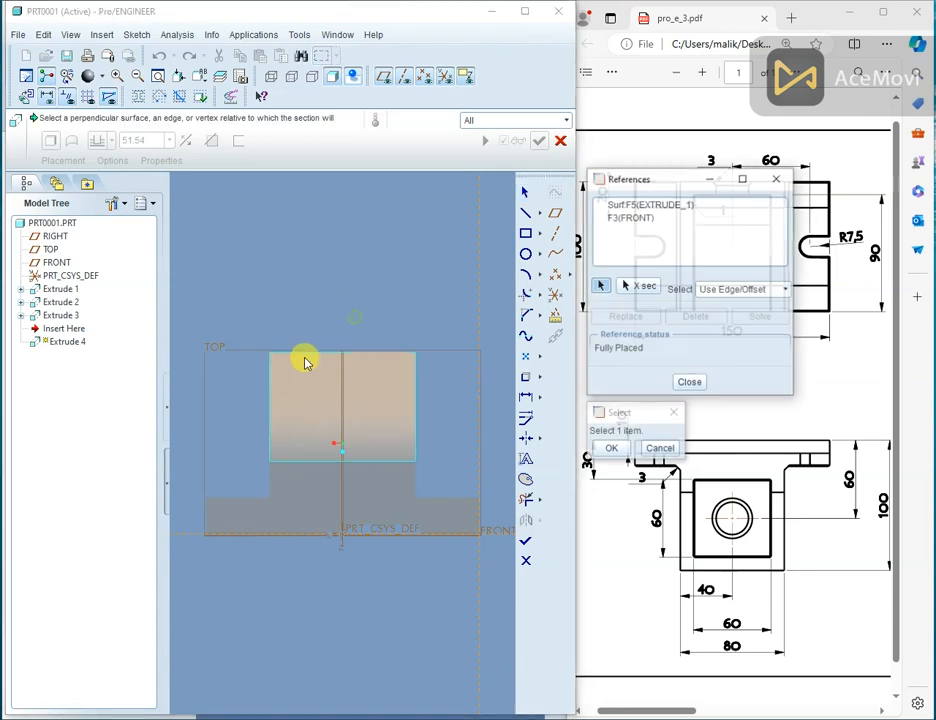
{"action": "left_click", "coordinate": [274, 487]}
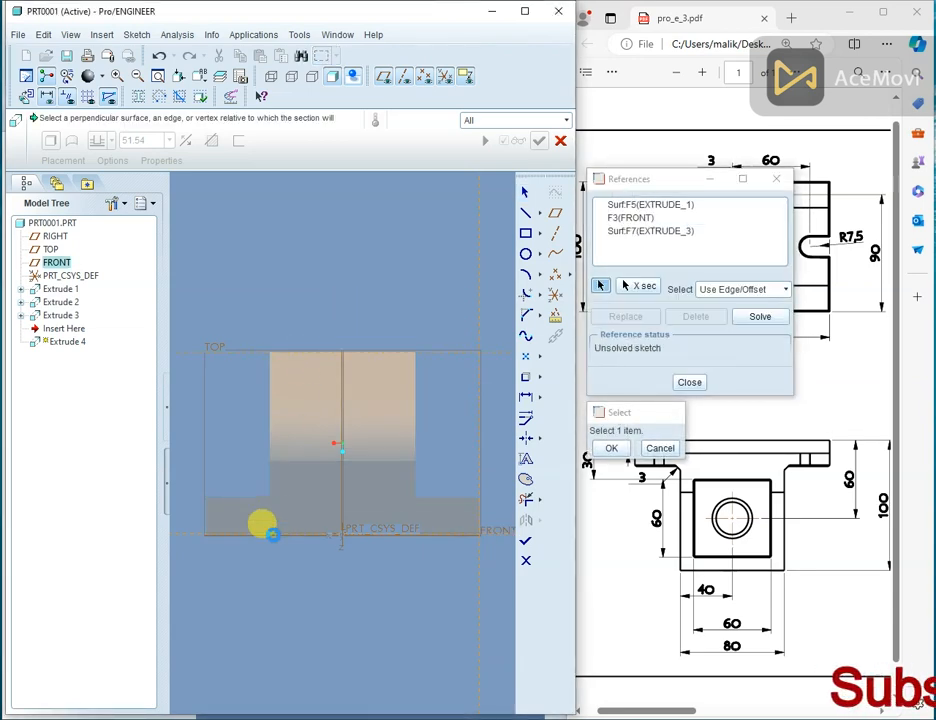
{"action": "left_click", "coordinate": [274, 433]}
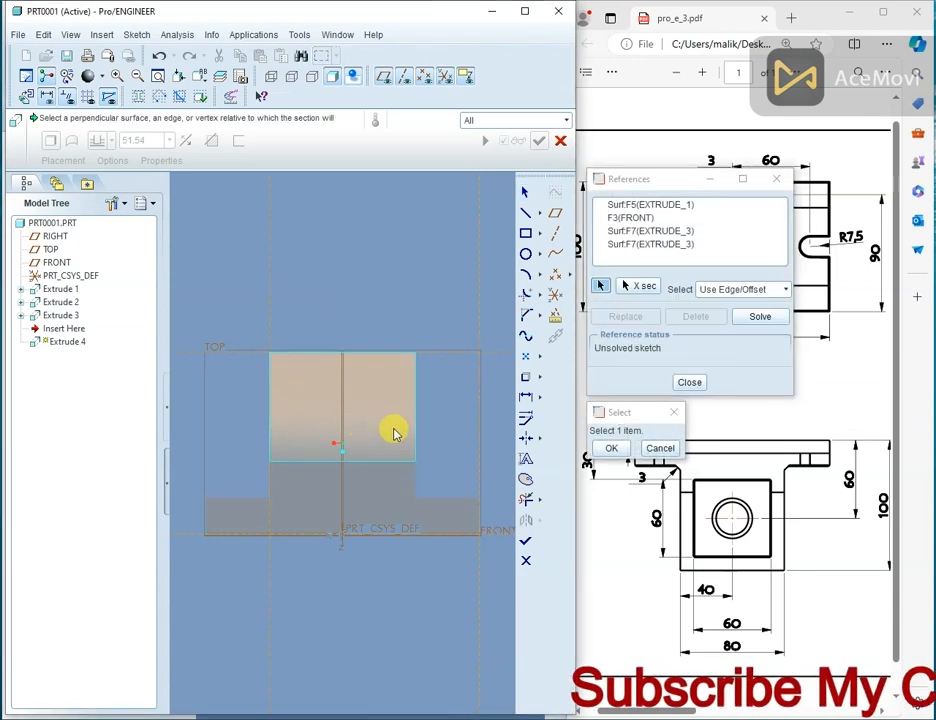
{"action": "left_click", "coordinate": [480, 403]}
Step: Sketch a rectangle about 61 mm wide inside the upright's outline, near its top edge
{"action": "right_click", "coordinate": [437, 265]}
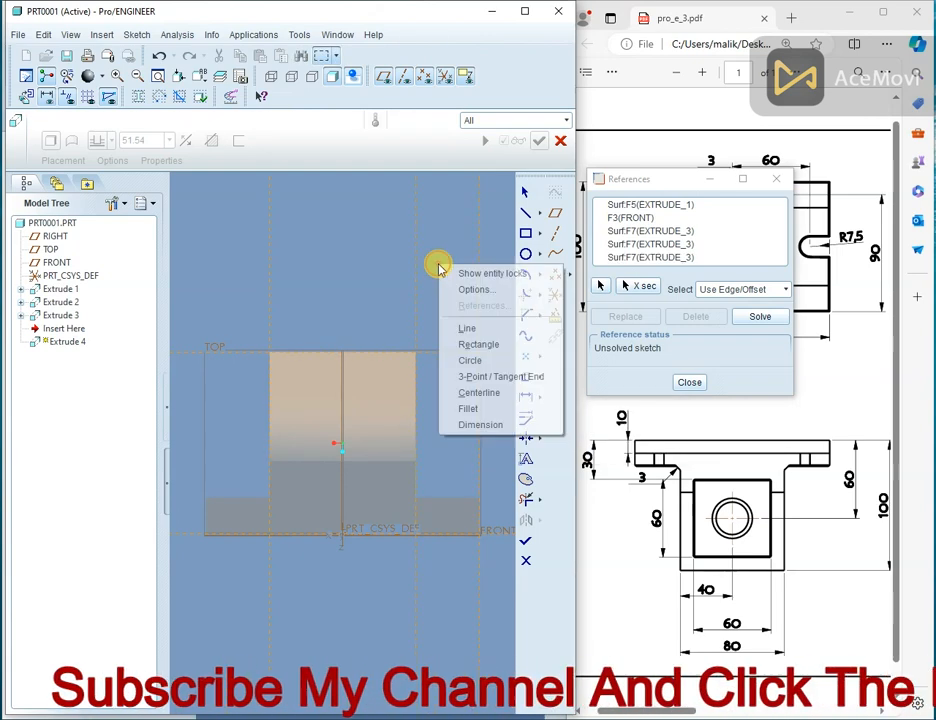
{"action": "left_click", "coordinate": [477, 343]}
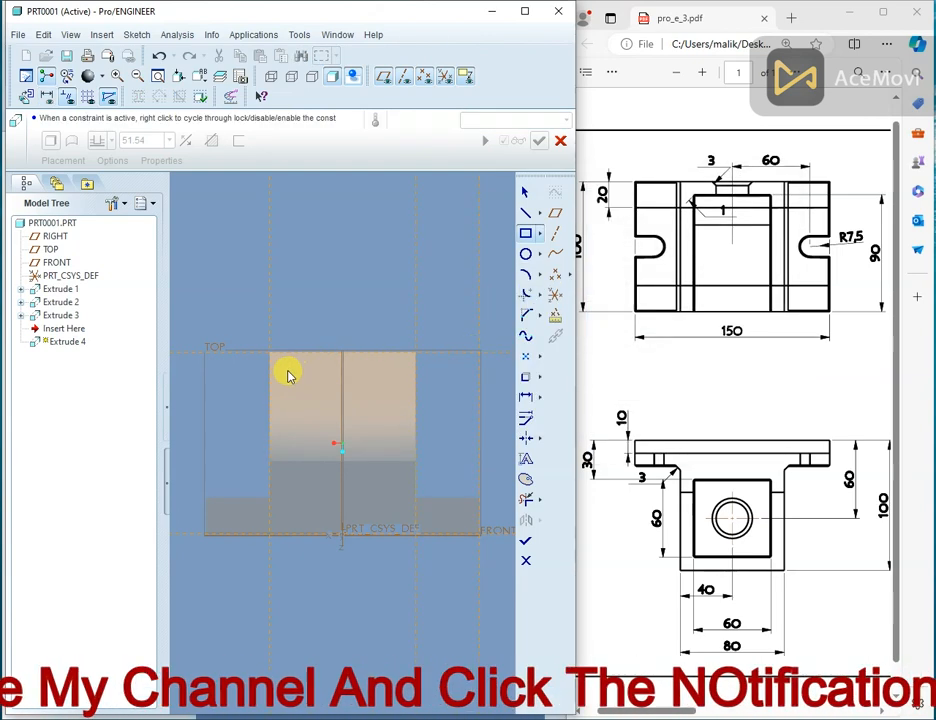
{"action": "left_click", "coordinate": [287, 370]}
{"action": "left_click", "coordinate": [397, 492]}
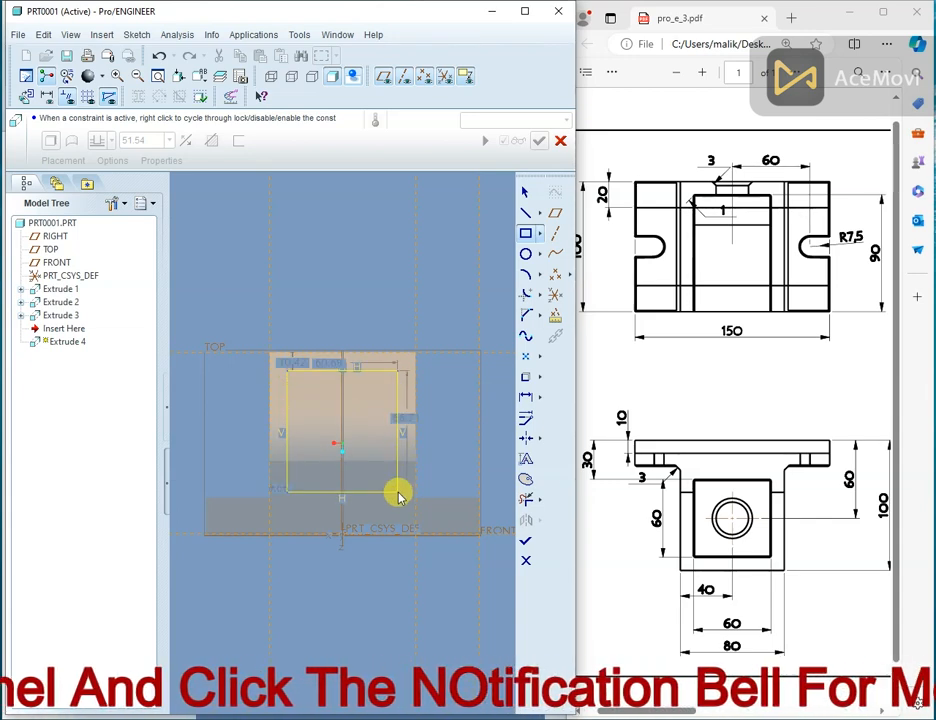
{"action": "middle_click", "coordinate": [361, 316]}
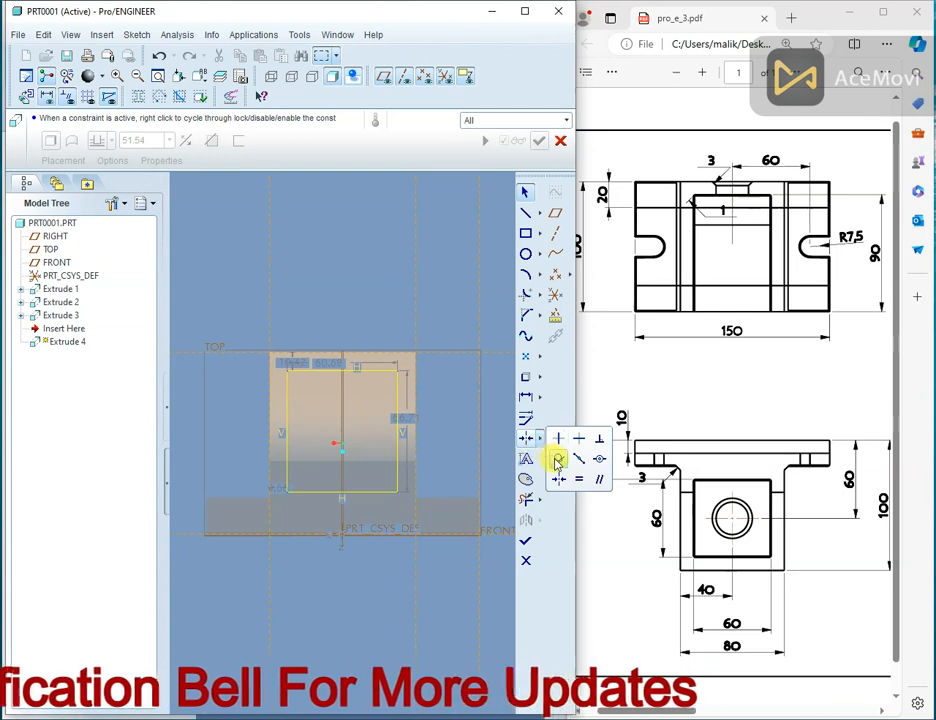
Step: Constrain the rectangle's adjacent sides to equal length and set the side length to 60 mm
{"action": "left_click", "coordinate": [578, 481]}
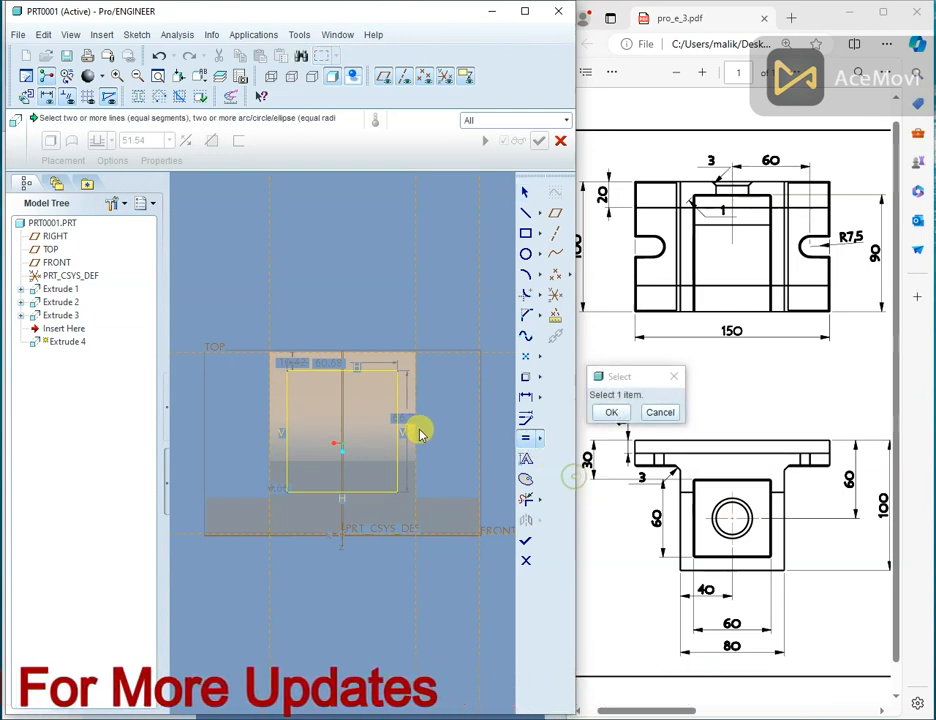
{"action": "left_click", "coordinate": [371, 370]}
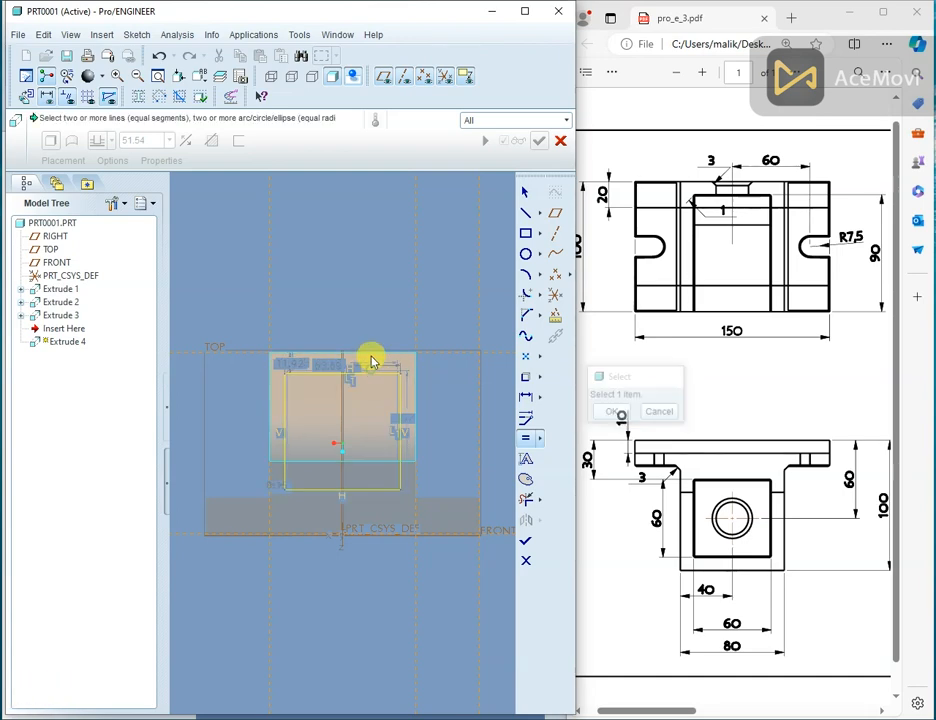
{"action": "middle_click", "coordinate": [330, 363]}
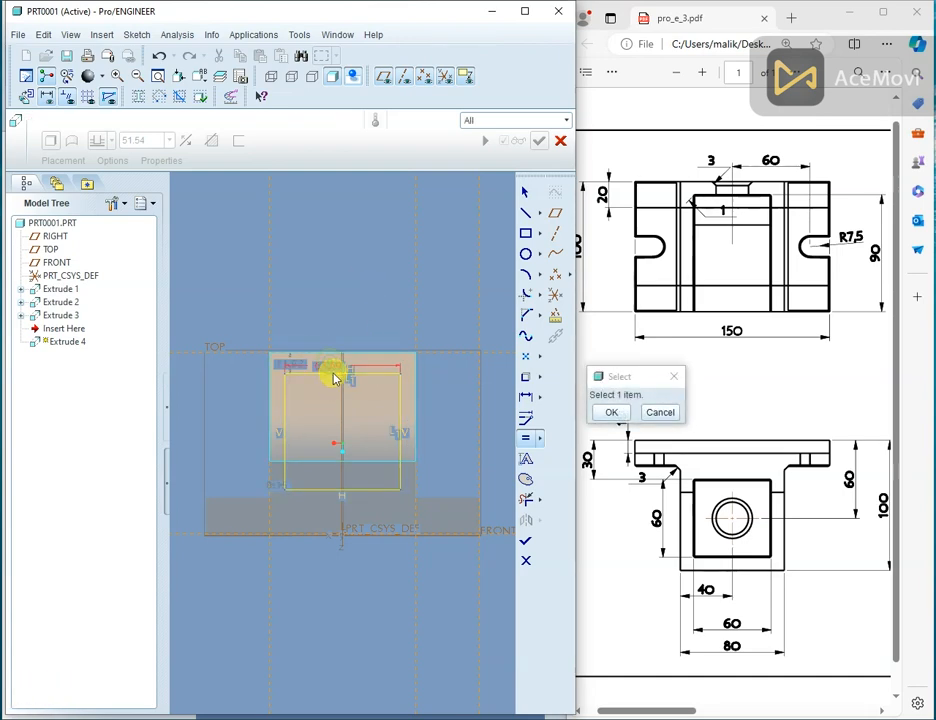
{"action": "left_click", "coordinate": [327, 362]}
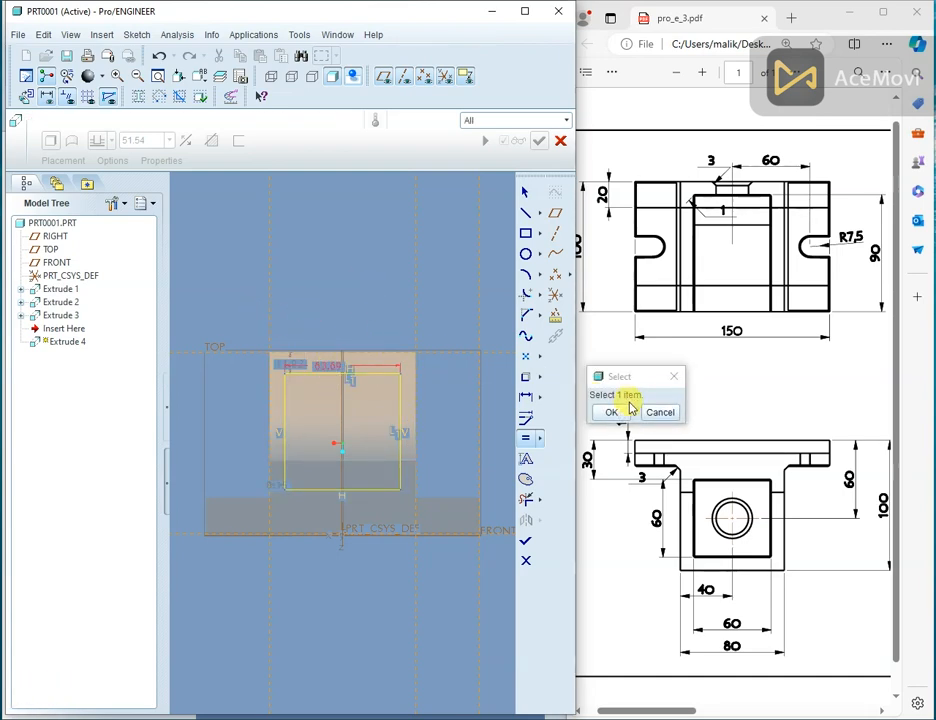
{"action": "left_click", "coordinate": [611, 412]}
{"action": "double_click", "coordinate": [322, 364]}
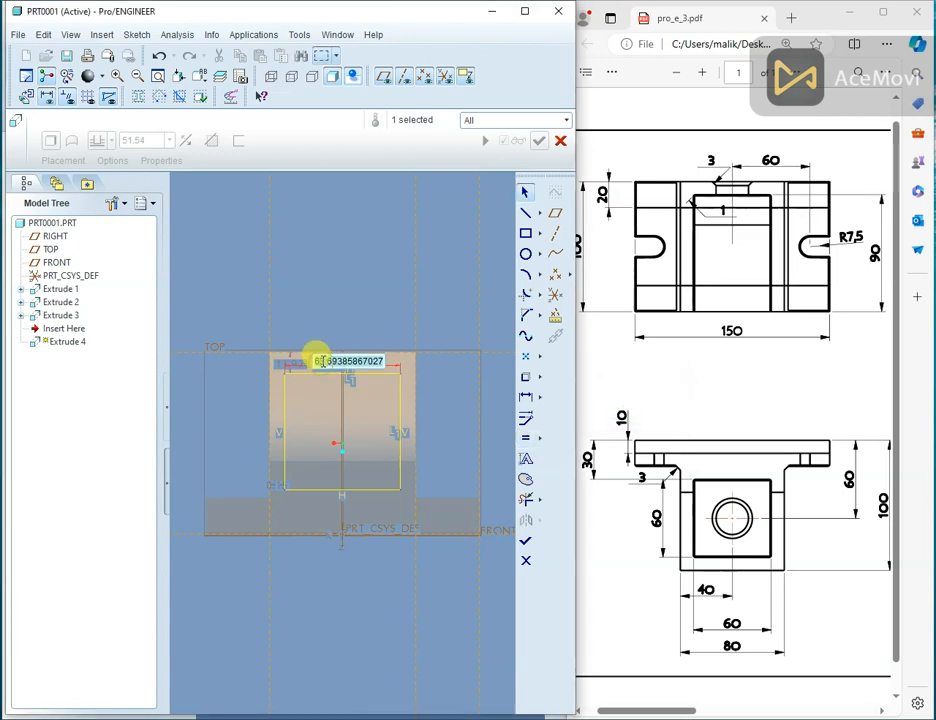
{"action": "key", "text": "Return"}
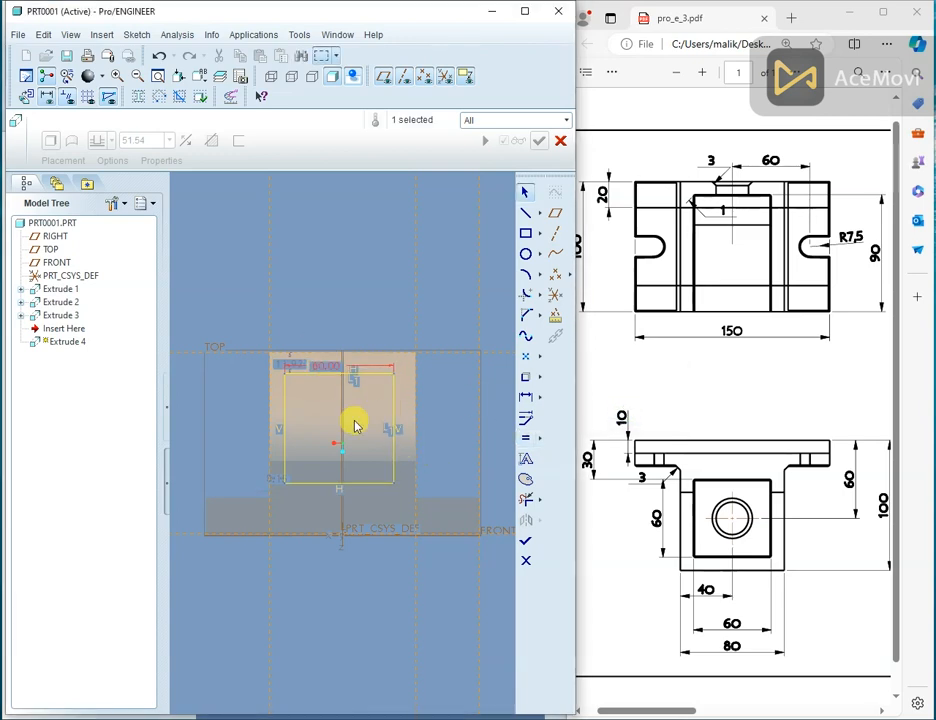
Step: Set the square's offsets from the upright's top edge and side edge to 10 mm each
{"action": "double_click", "coordinate": [285, 366]}
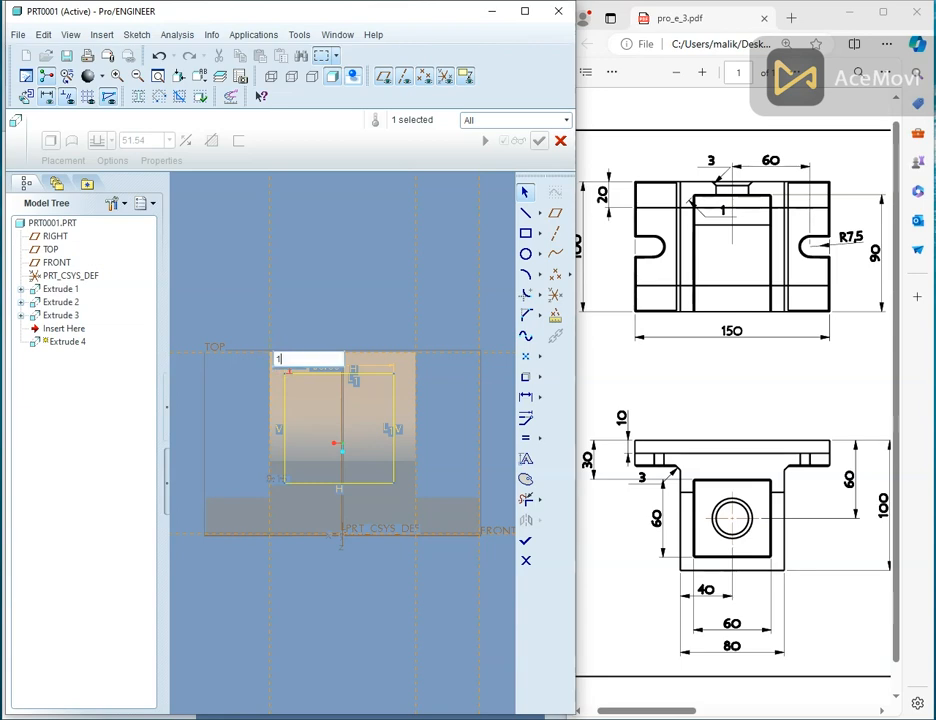
{"action": "type", "text": "10.0"}
{"action": "key", "text": "Return"}
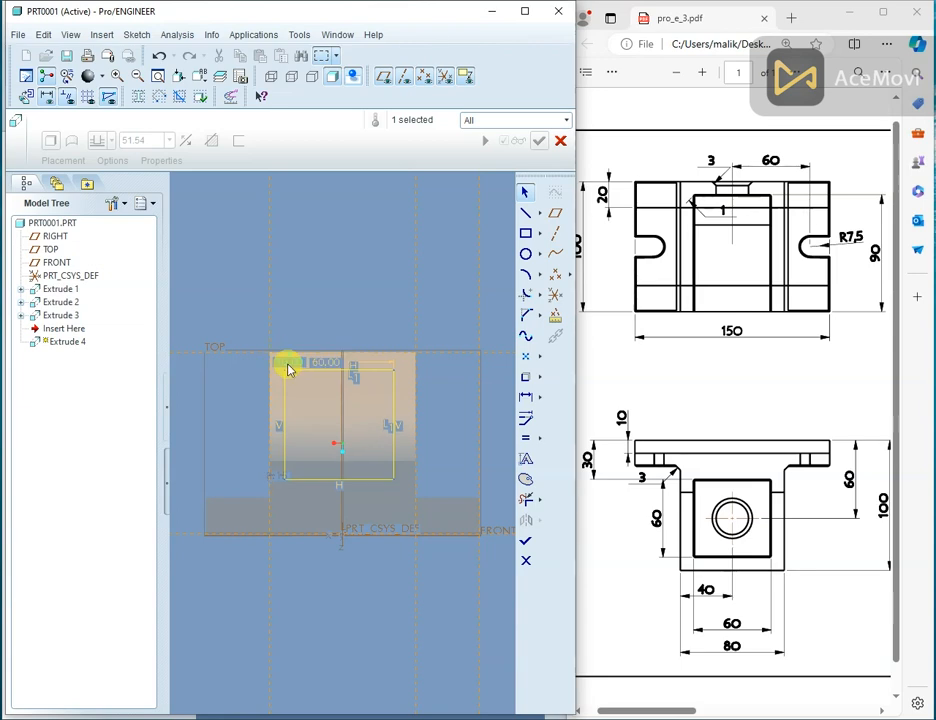
{"action": "left_click", "coordinate": [330, 257]}
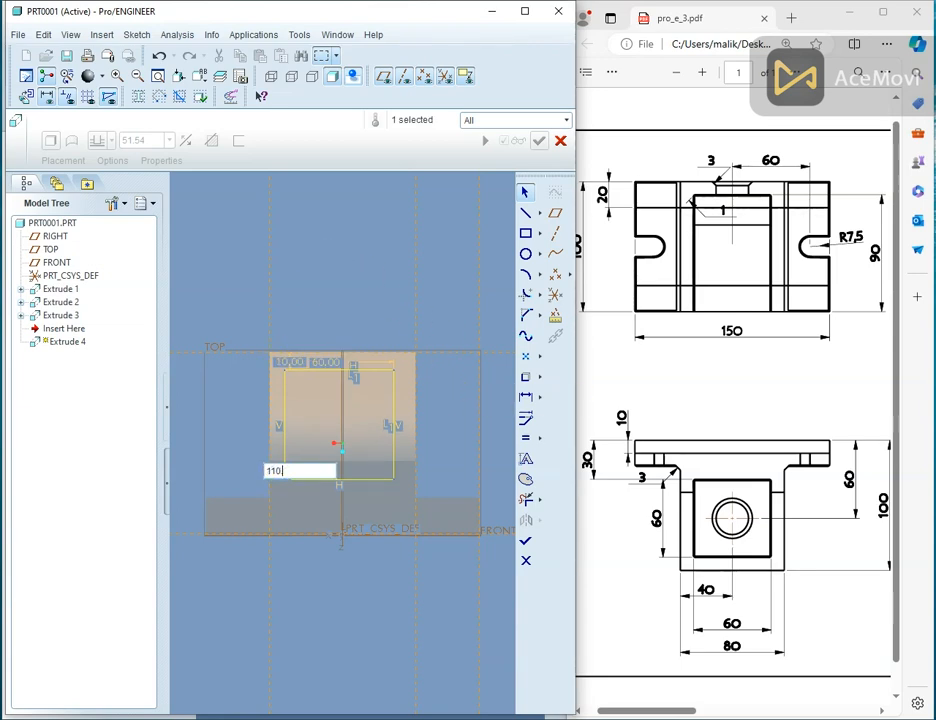
{"action": "left_click", "coordinate": [283, 477]}
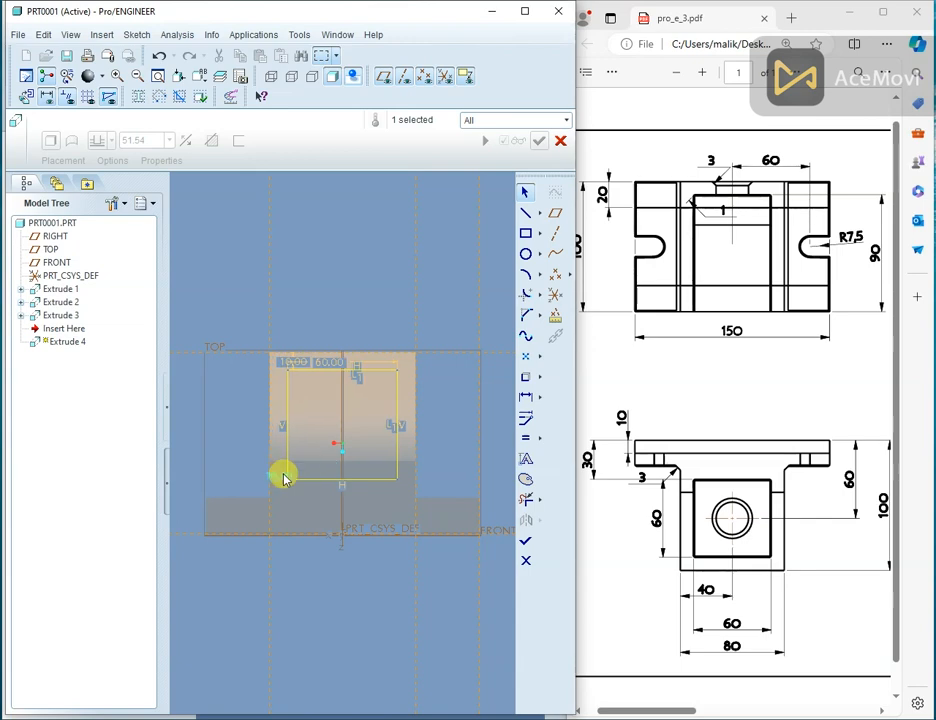
Step: Try to dimension the square's lower edge from the FRONT reference
{"action": "right_click", "coordinate": [292, 262]}
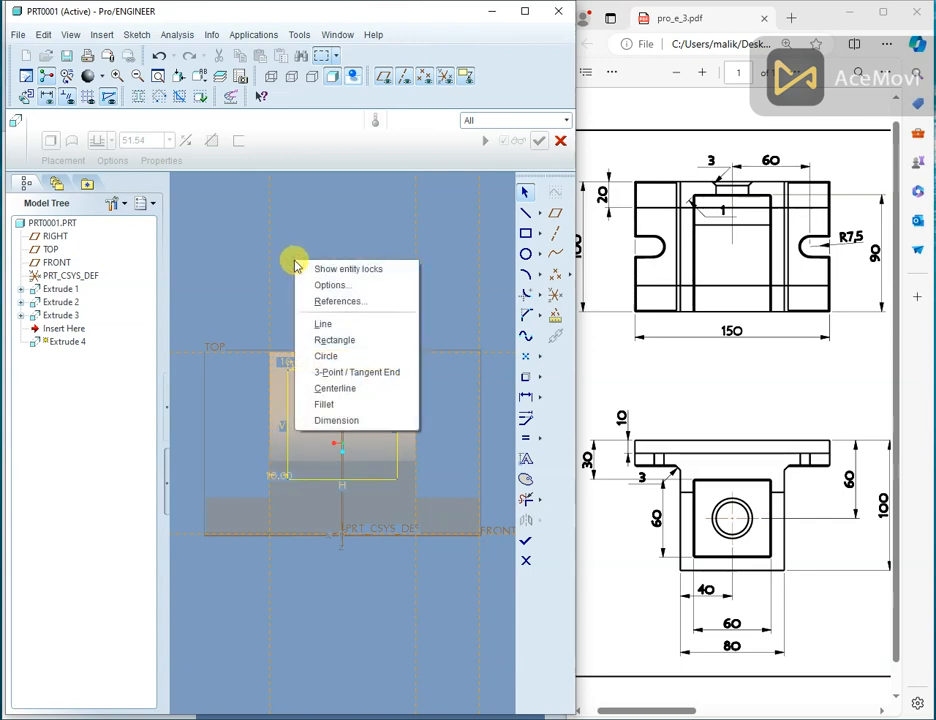
{"action": "left_click", "coordinate": [330, 420]}
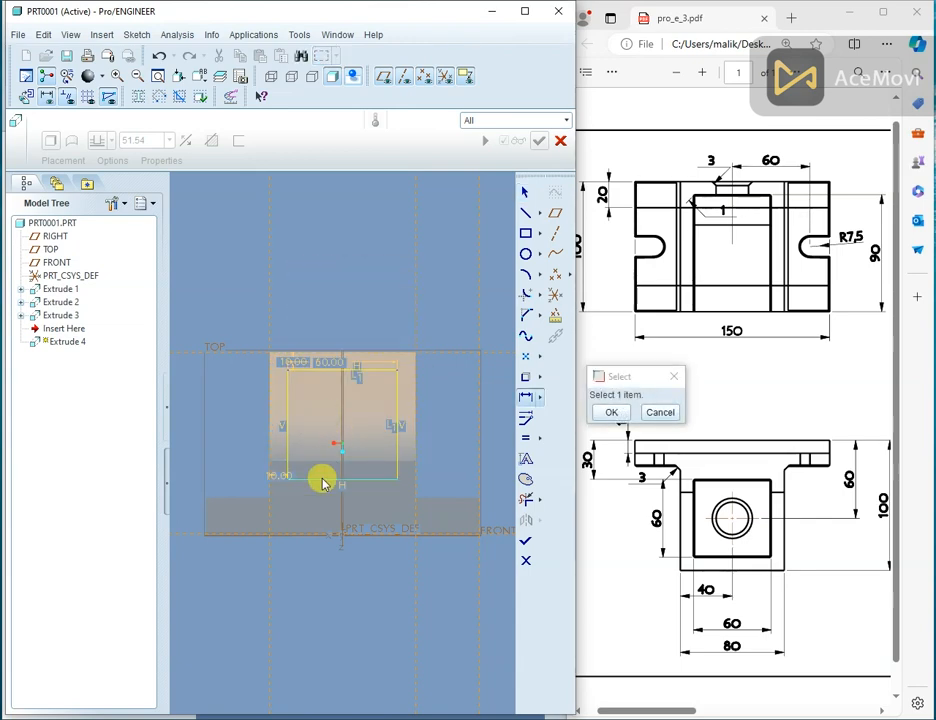
{"action": "left_click", "coordinate": [265, 517]}
{"action": "middle_click", "coordinate": [226, 476]}
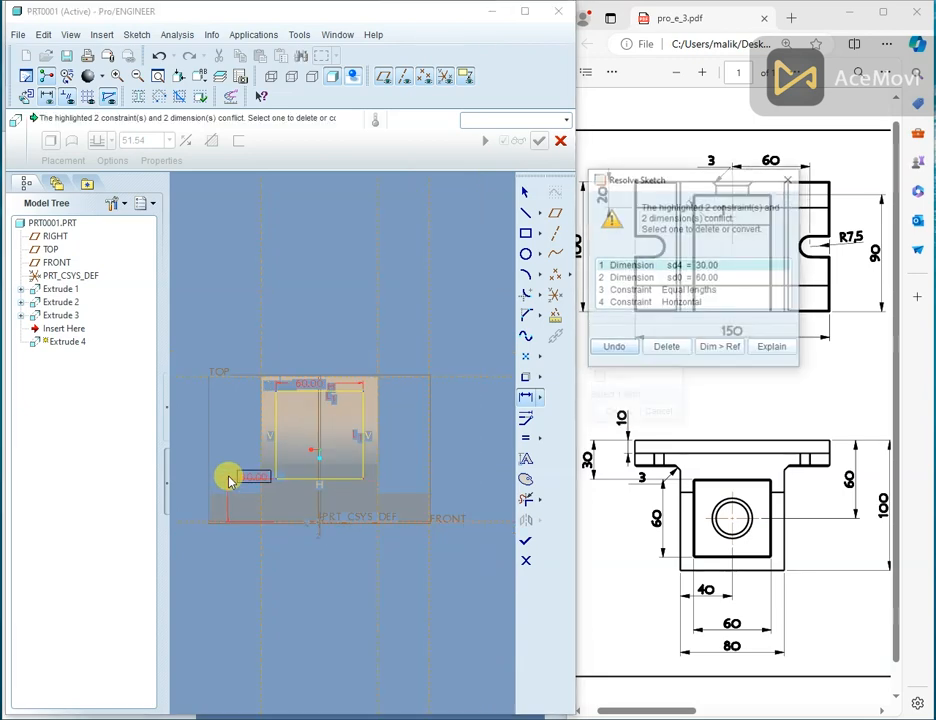
{"action": "left_click", "coordinate": [615, 349]}
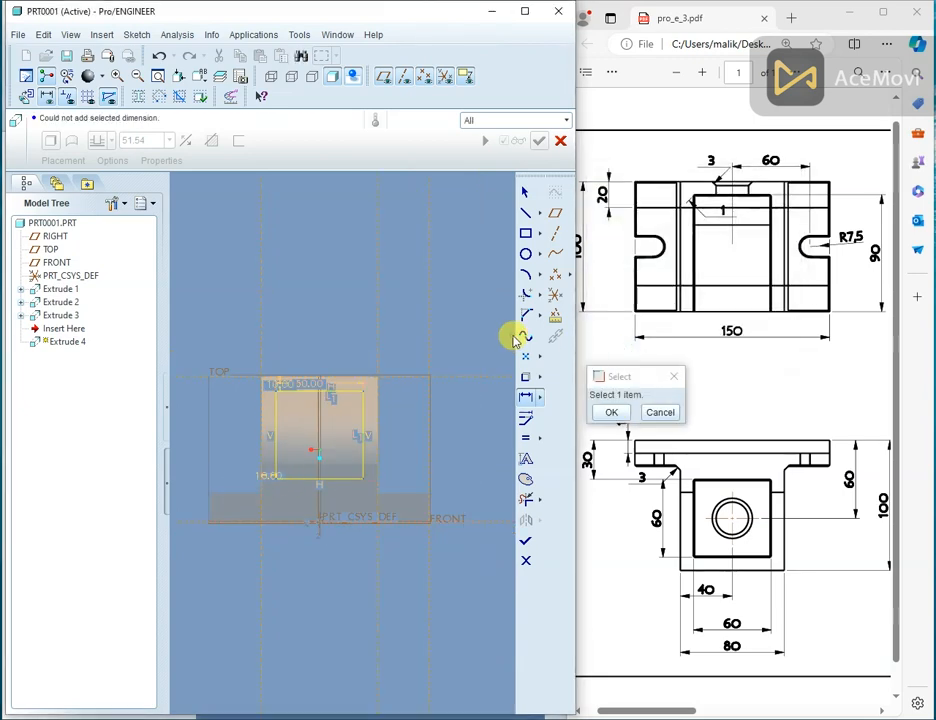
{"action": "left_click", "coordinate": [612, 411]}
Step: Finish the square's sketch and extrude it 90 mm through the upright, flipping the direction and removing material
{"action": "mouse_move", "coordinate": [300, 410]}
{"action": "middle_mouse_down"}
{"action": "mouse_move", "coordinate": [324, 376]}
{"action": "mouse_move", "coordinate": [357, 388]}
{"action": "mouse_move", "coordinate": [350, 398]}
{"action": "middle_mouse_up"}
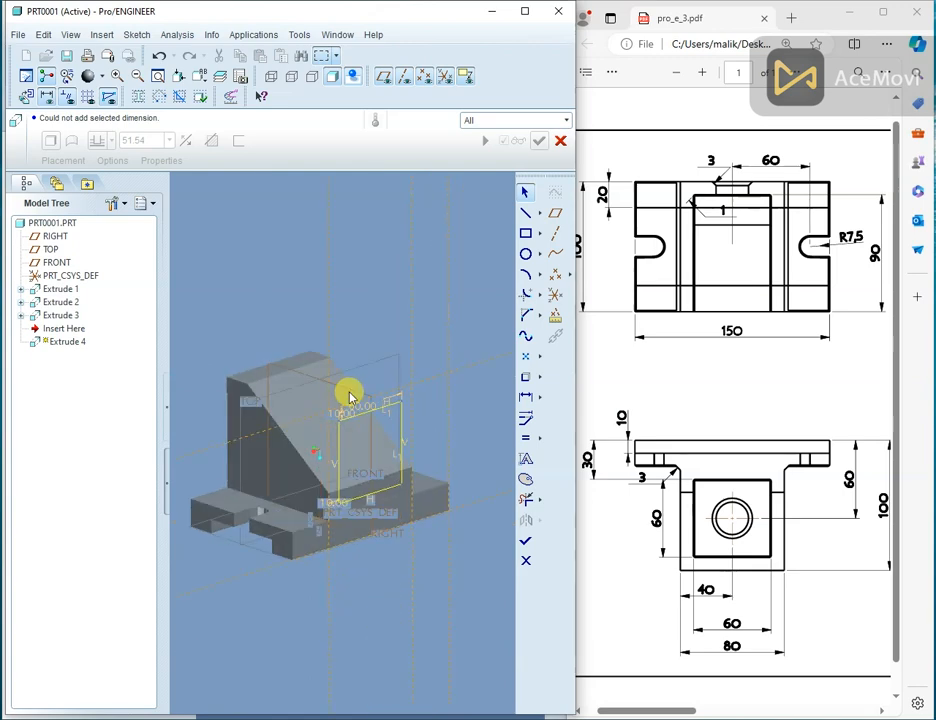
{"action": "left_click", "coordinate": [526, 542]}
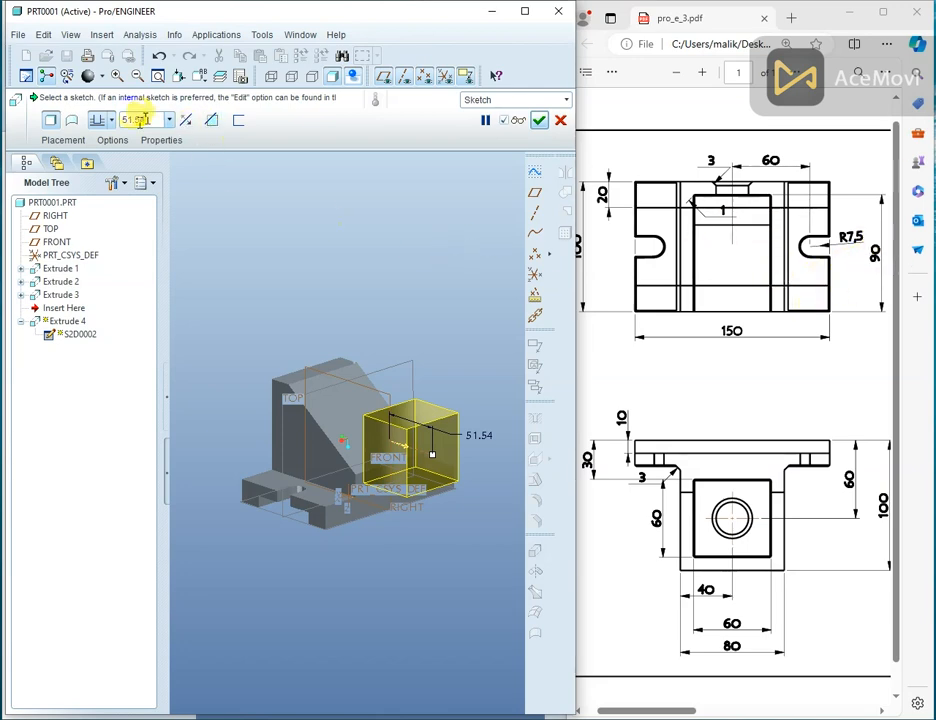
{"action": "left_click", "coordinate": [111, 120]}
{"action": "left_click", "coordinate": [185, 122]}
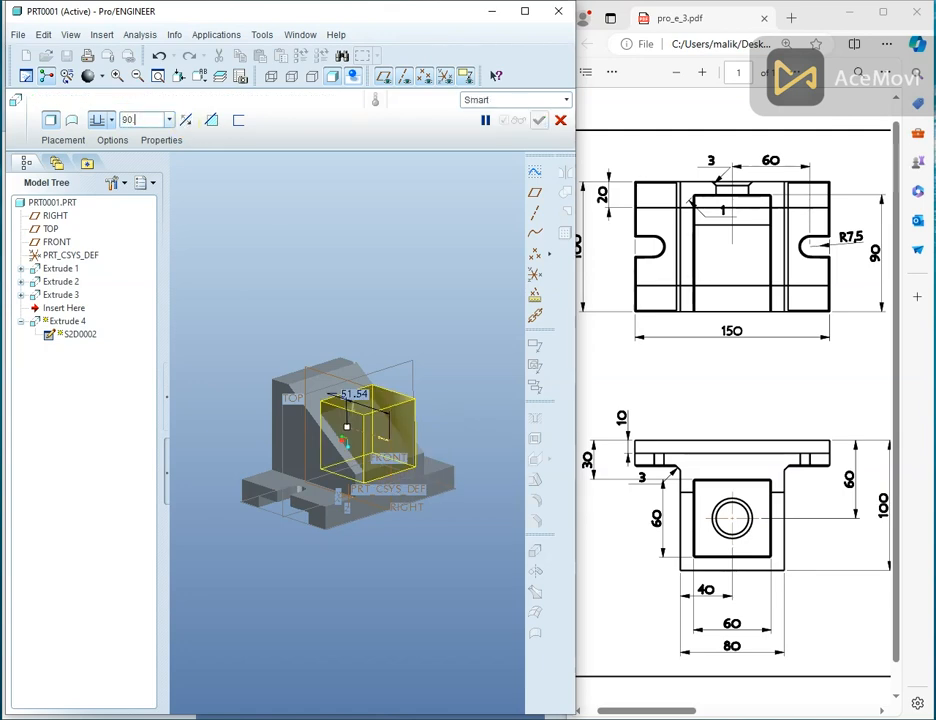
{"action": "key", "text": "Return"}
{"action": "left_click", "coordinate": [211, 121]}
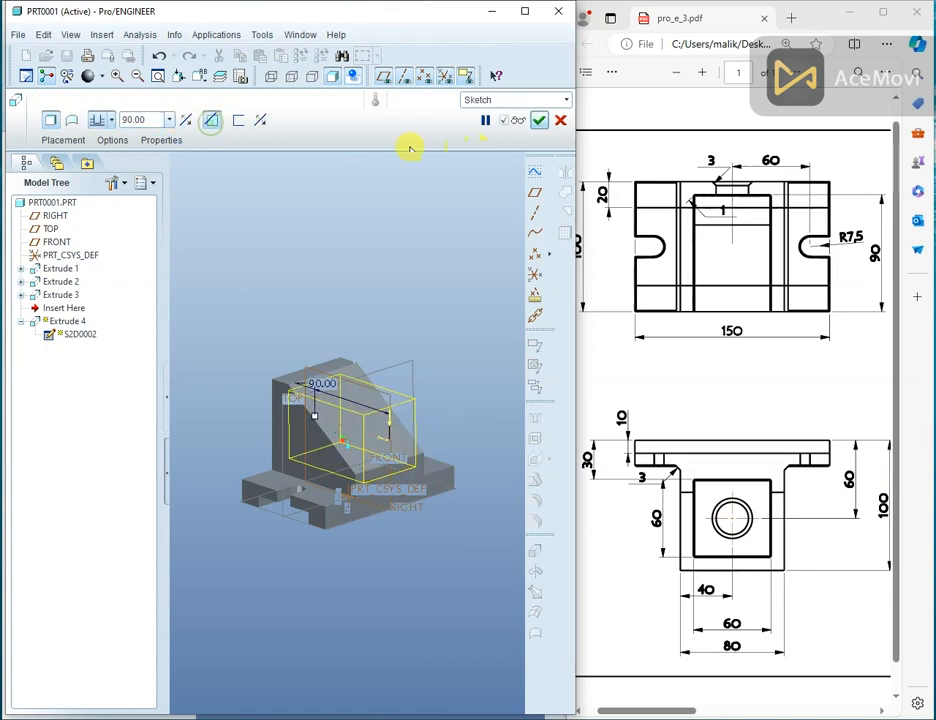
{"action": "left_click", "coordinate": [542, 121]}
Step: Place a 25 mm diameter hole on the pocket's back wall, referenced to the upright's side face and the FRONT plane
{"action": "middle_click_drag", "start_coordinate": [366, 282], "coordinate": [341, 506]}
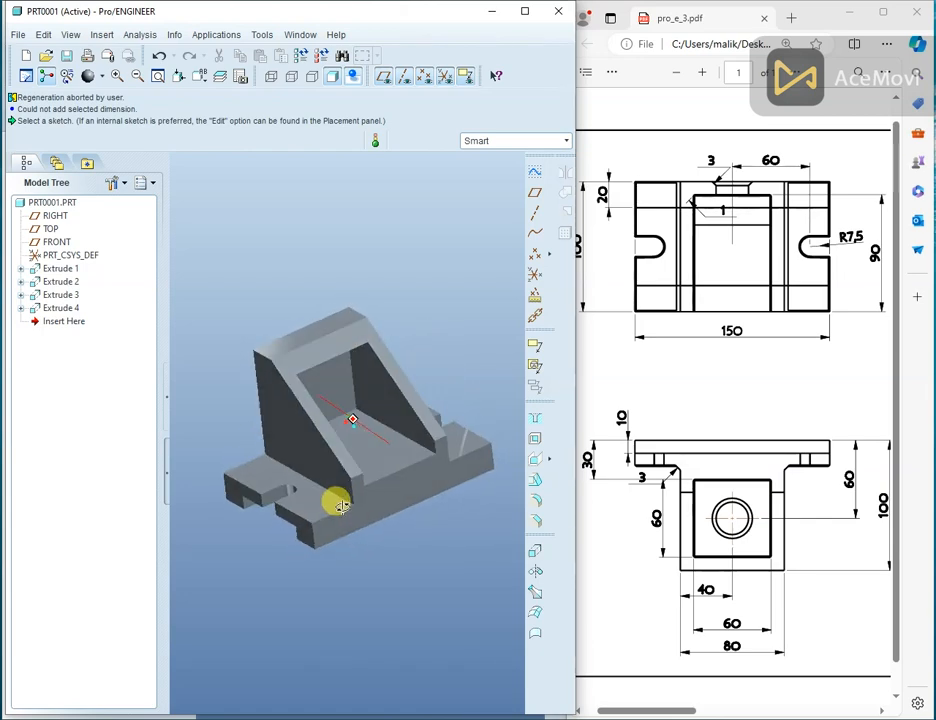
{"action": "scroll", "coordinate": [320, 418], "scroll_direction": "up", "scroll_amount": 4}
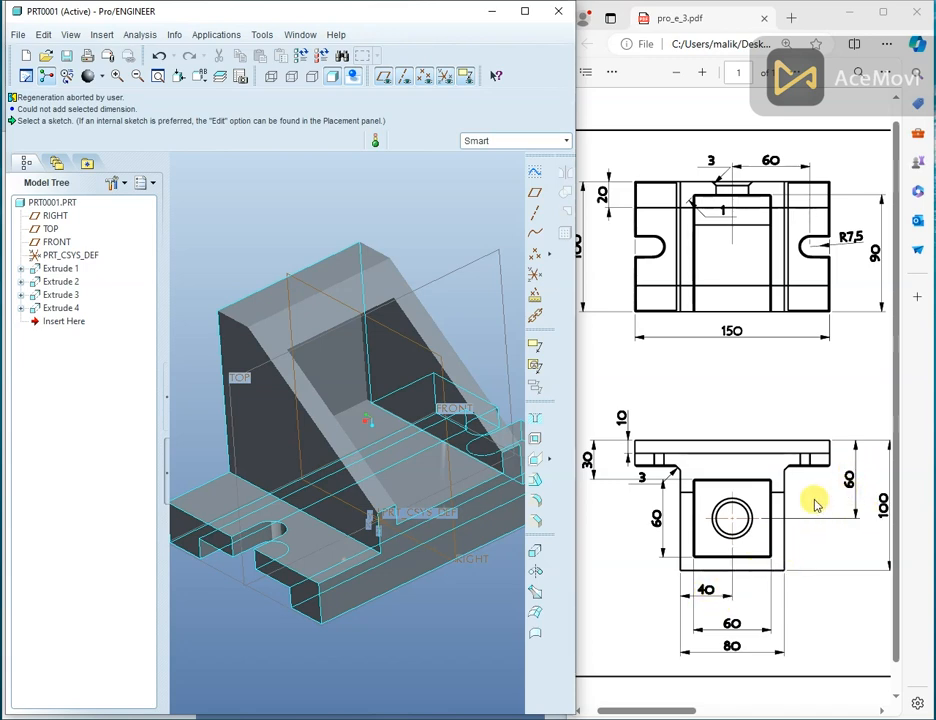
{"action": "middle_click_drag", "start_coordinate": [485, 330], "coordinate": [440, 215]}
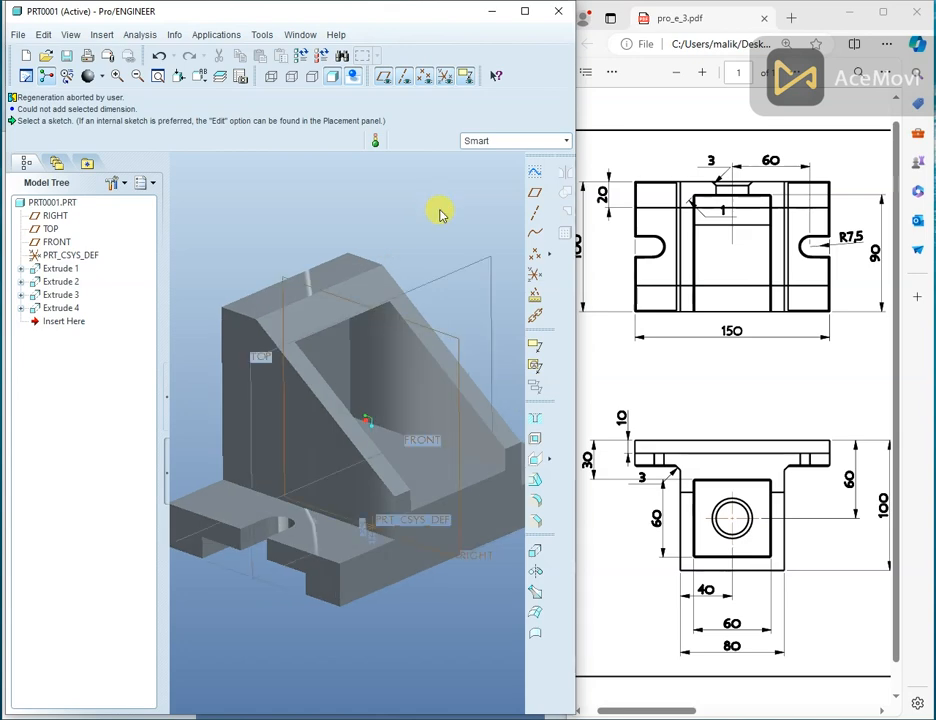
{"action": "left_click", "coordinate": [537, 425]}
{"action": "left_click", "coordinate": [336, 365]}
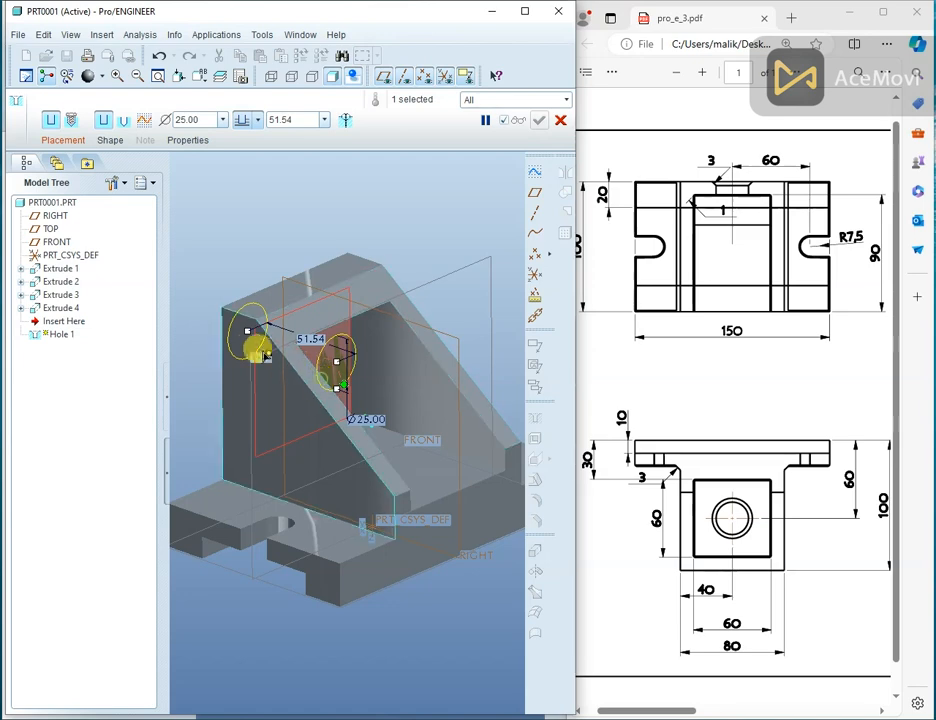
{"action": "mouse_move", "coordinate": [250, 335]}
{"action": "left_mouse_down"}
{"action": "mouse_move", "coordinate": [241, 318]}
{"action": "mouse_move", "coordinate": [249, 320]}
{"action": "left_mouse_up"}
{"action": "left_click_drag", "start_coordinate": [344, 385], "coordinate": [400, 527]}
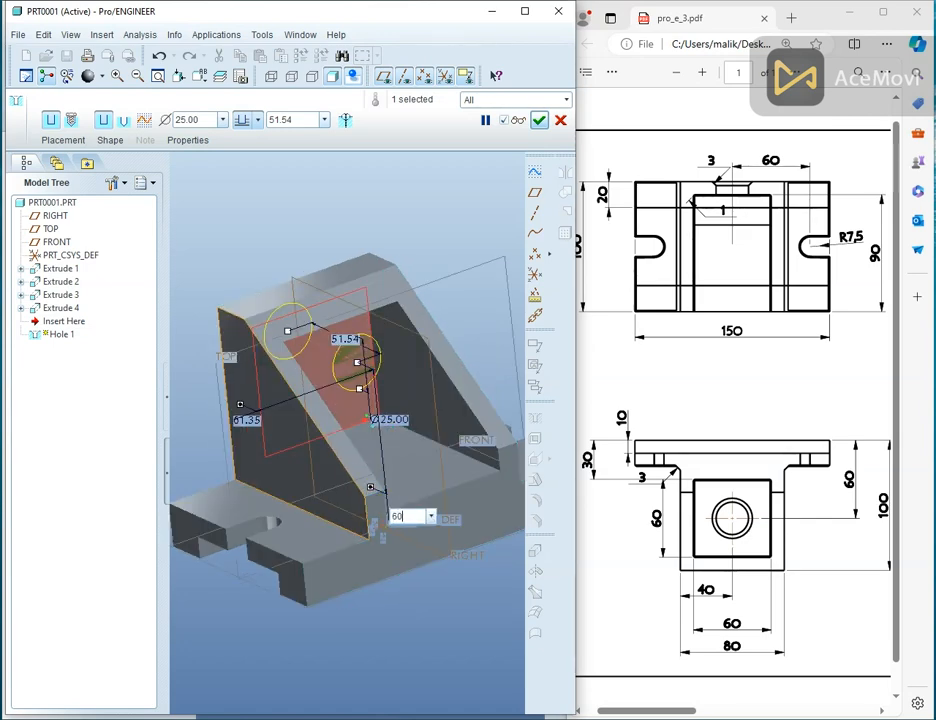
Step: Set the hole's offsets to 60 mm from the FRONT plane and 40 mm from the side face, and complete the hole
{"action": "key", "text": "Return"}
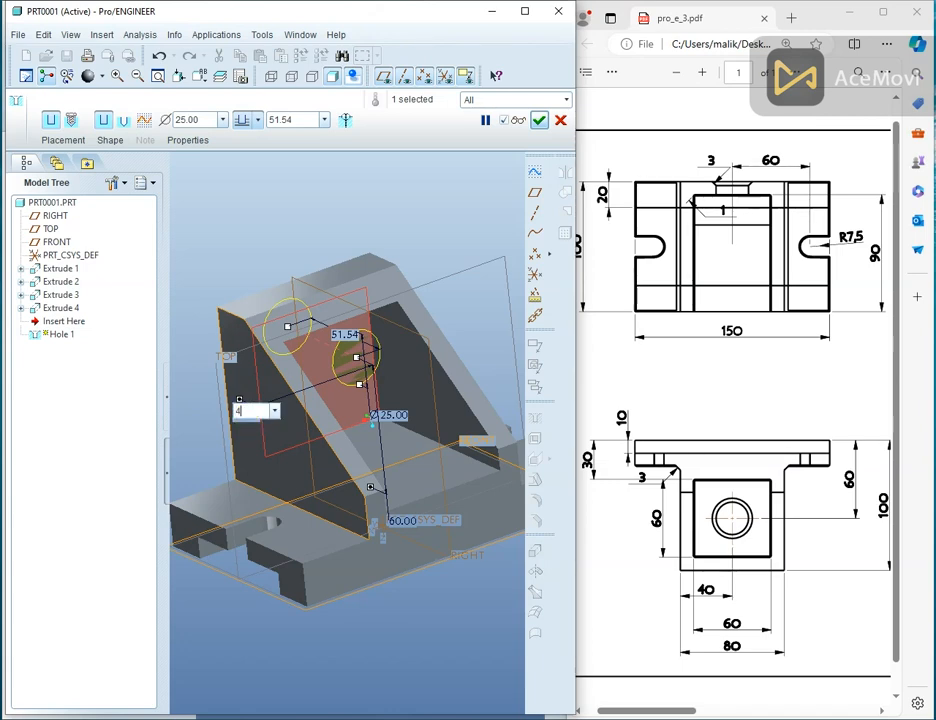
{"action": "key", "text": "Return"}
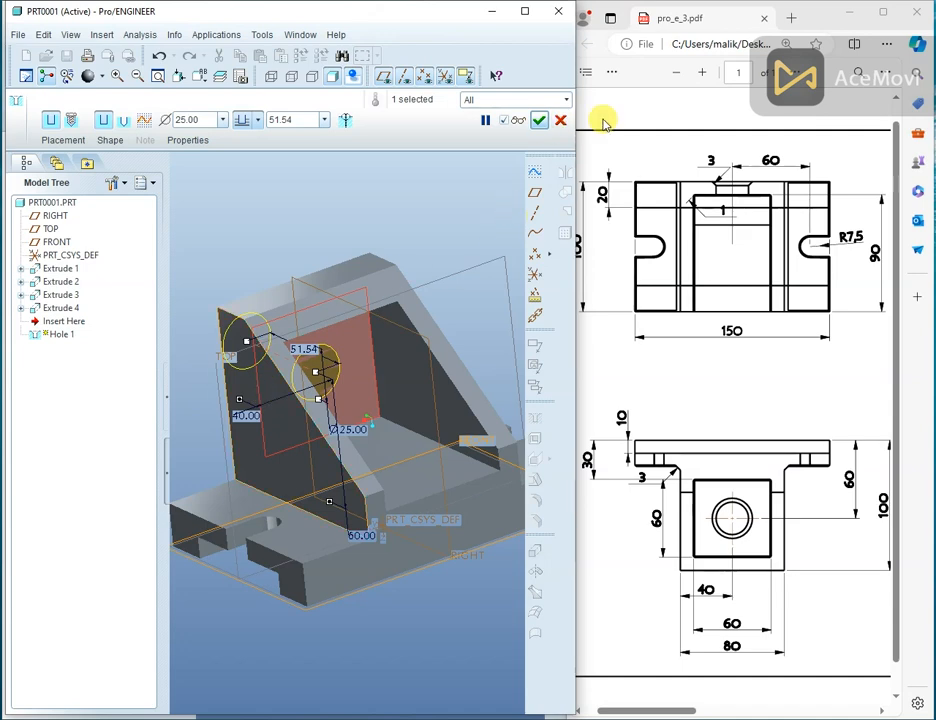
{"action": "left_click", "coordinate": [546, 126]}
Step: Start a D x D chamfer on the upper-face edges of one slotted base flange and set its distance to 1 mm
{"action": "mouse_move", "coordinate": [382, 205]}
{"action": "middle_mouse_down"}
{"action": "mouse_move", "coordinate": [412, 215]}
{"action": "mouse_move", "coordinate": [409, 188]}
{"action": "mouse_move", "coordinate": [253, 194]}
{"action": "mouse_move", "coordinate": [401, 217]}
{"action": "mouse_move", "coordinate": [386, 246]}
{"action": "mouse_move", "coordinate": [414, 227]}
{"action": "mouse_move", "coordinate": [397, 230]}
{"action": "mouse_move", "coordinate": [378, 209]}
{"action": "mouse_move", "coordinate": [392, 218]}
{"action": "middle_mouse_up"}
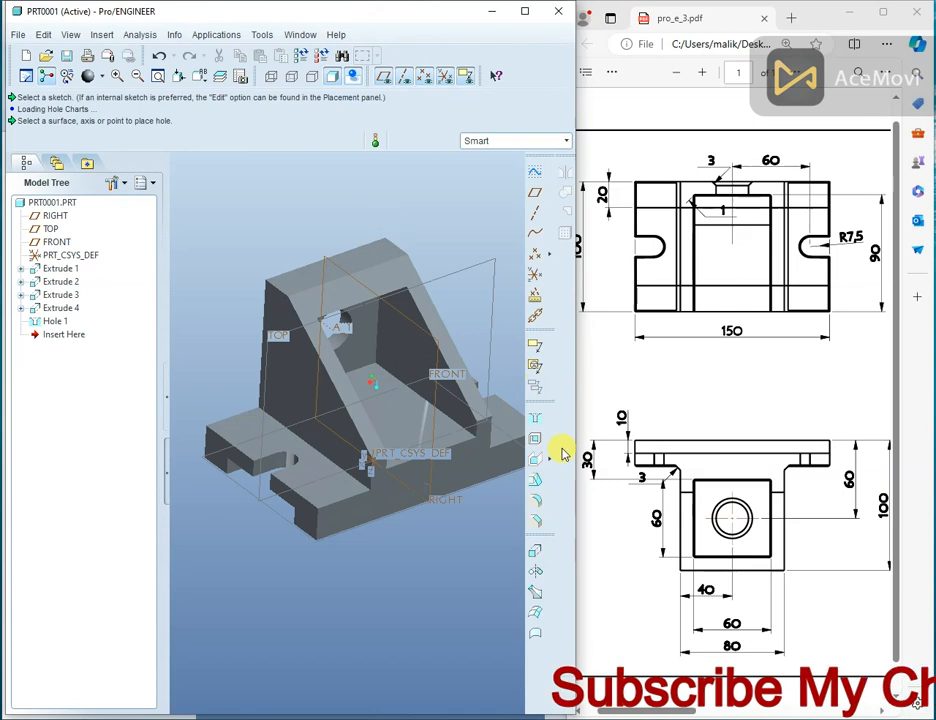
{"action": "left_click", "coordinate": [539, 520]}
{"action": "scroll", "coordinate": [242, 438], "scroll_direction": "up", "scroll_amount": 3}
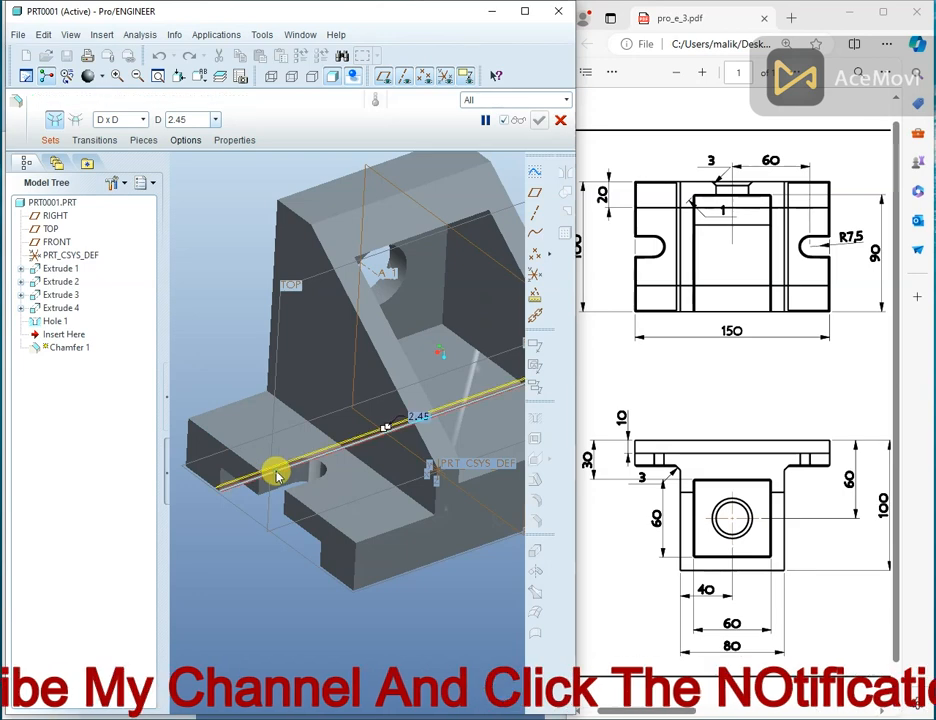
{"action": "left_click", "coordinate": [277, 469]}
{"action": "key", "text": "ctrl+z"}
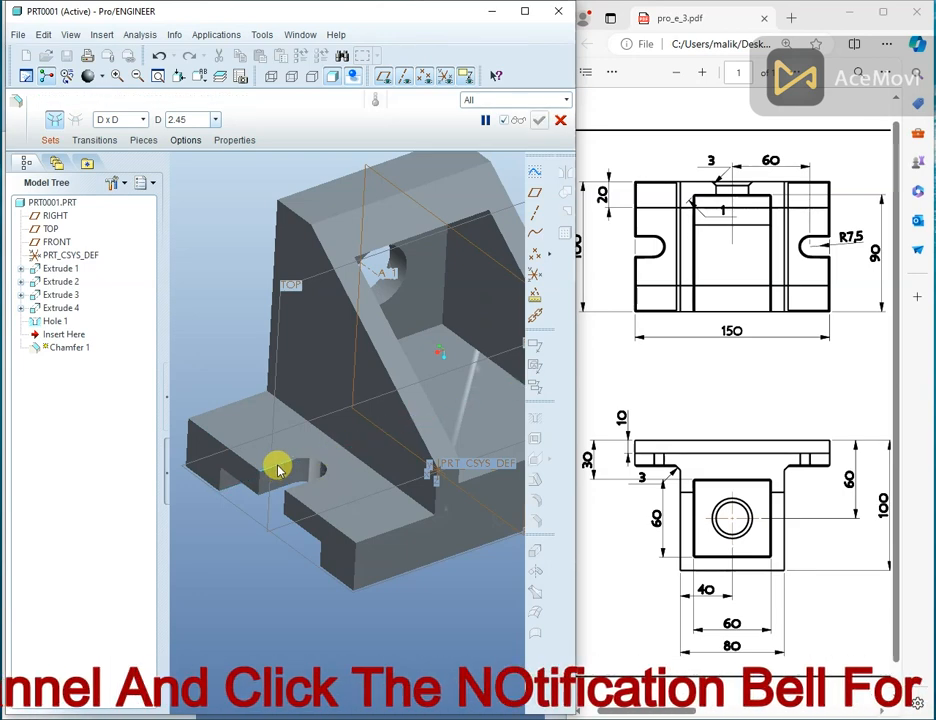
{"action": "left_click", "coordinate": [278, 468]}
{"action": "left_click", "coordinate": [236, 406], "text": "ctrl"}
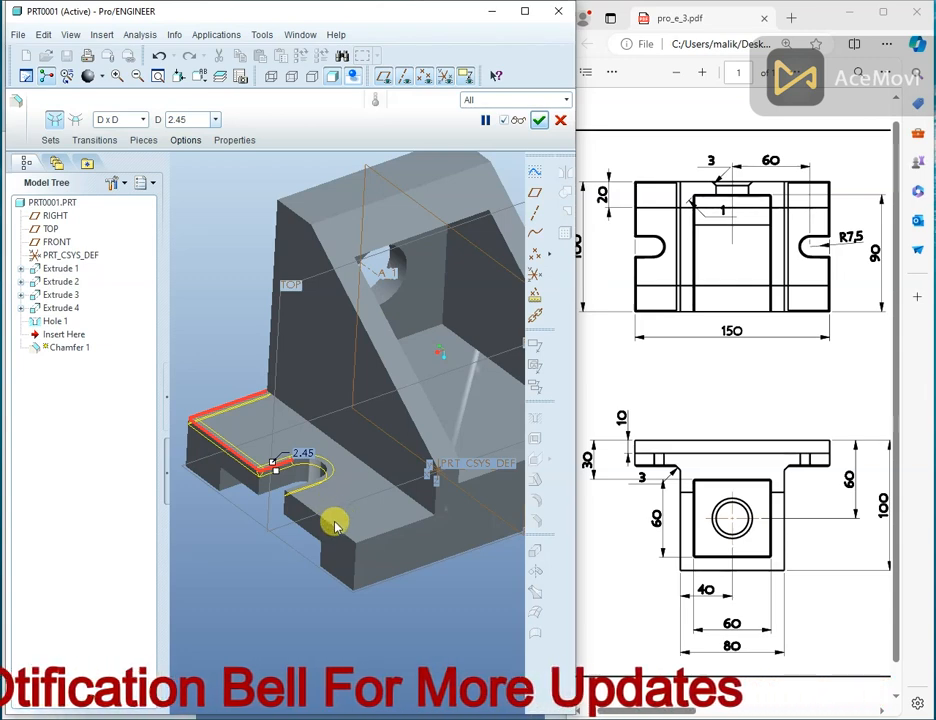
{"action": "left_click", "coordinate": [379, 536], "text": "ctrl"}
{"action": "left_click", "coordinate": [381, 536], "text": "ctrl"}
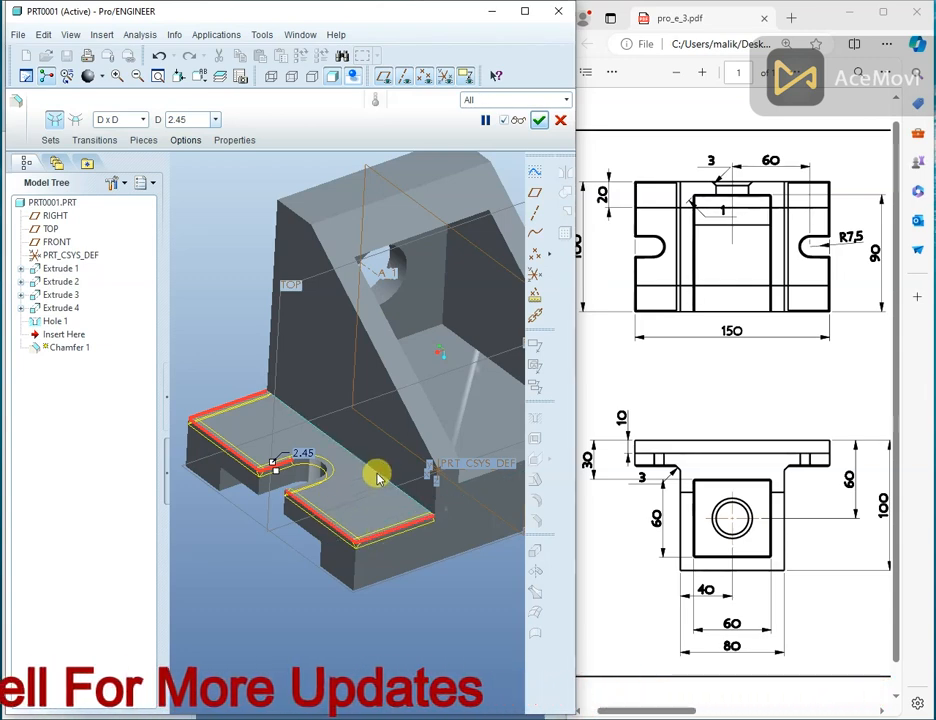
{"action": "left_click", "coordinate": [378, 476], "text": "ctrl"}
{"action": "double_click", "coordinate": [306, 458]}
{"action": "type", "text": "1"}
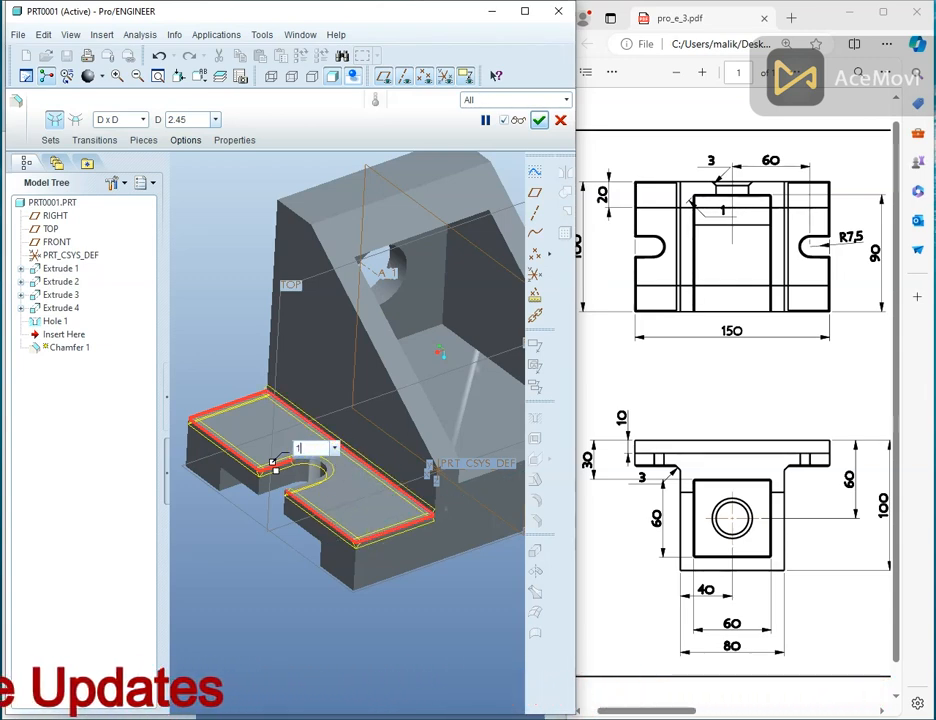
{"action": "key", "text": "Return"}
Step: Add the upper-face edges of the opposite slotted base flange to the 1 mm chamfer
{"action": "scroll", "coordinate": [280, 545], "scroll_direction": "up", "scroll_amount": 3}
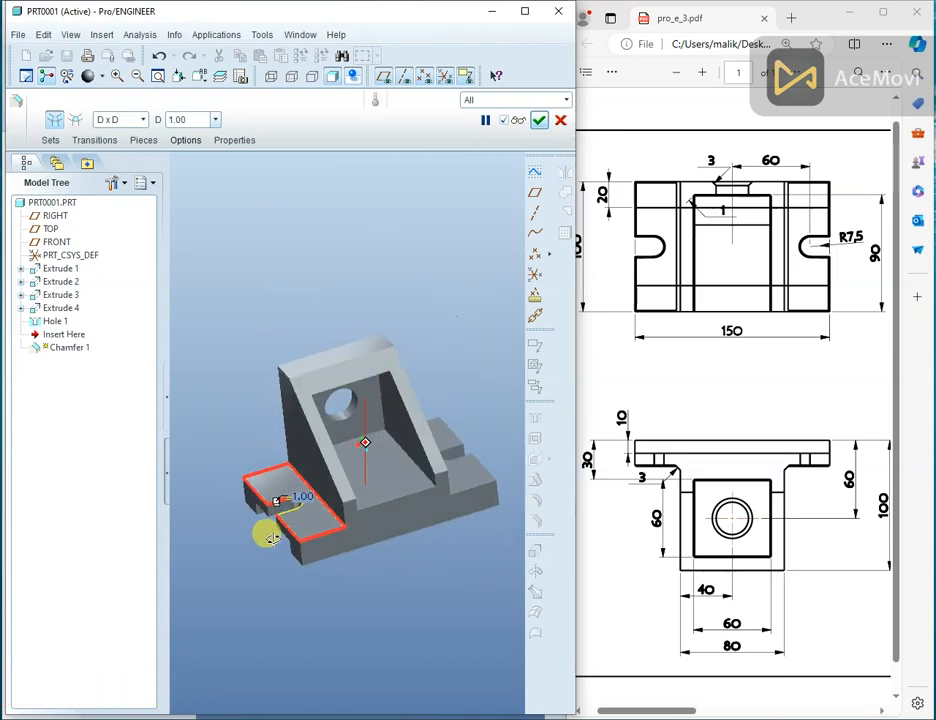
{"action": "mouse_move", "coordinate": [265, 533]}
{"action": "middle_mouse_down"}
{"action": "mouse_move", "coordinate": [240, 547]}
{"action": "mouse_move", "coordinate": [257, 540]}
{"action": "middle_mouse_up"}
{"action": "scroll", "coordinate": [547, 451], "scroll_direction": "down", "scroll_amount": 3}
{"action": "middle_click_drag", "start_coordinate": [498, 459], "coordinate": [393, 397]}
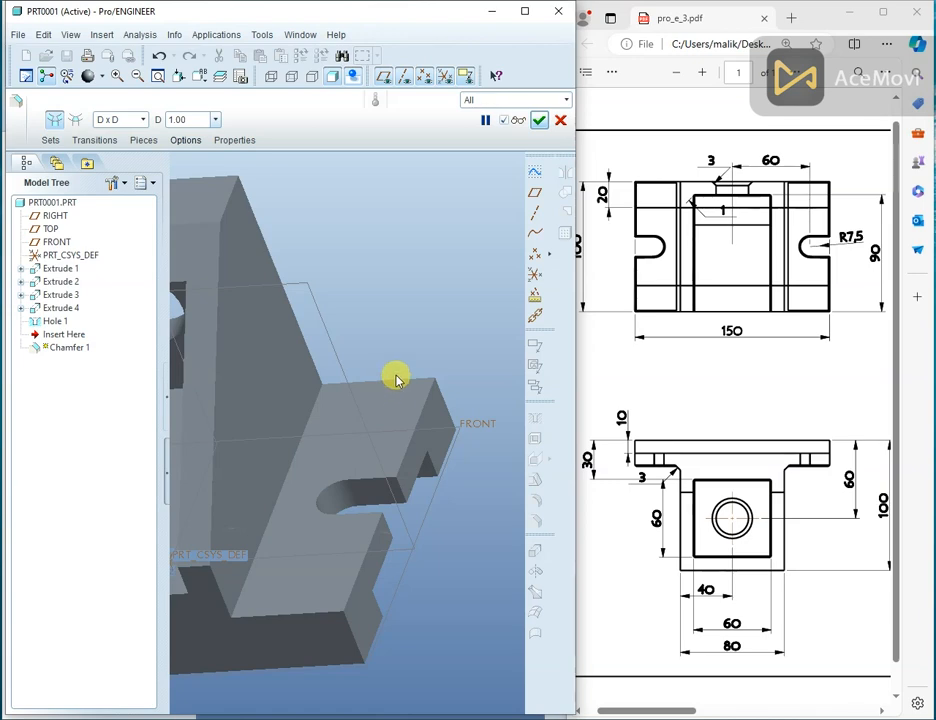
{"action": "left_click", "coordinate": [402, 382]}
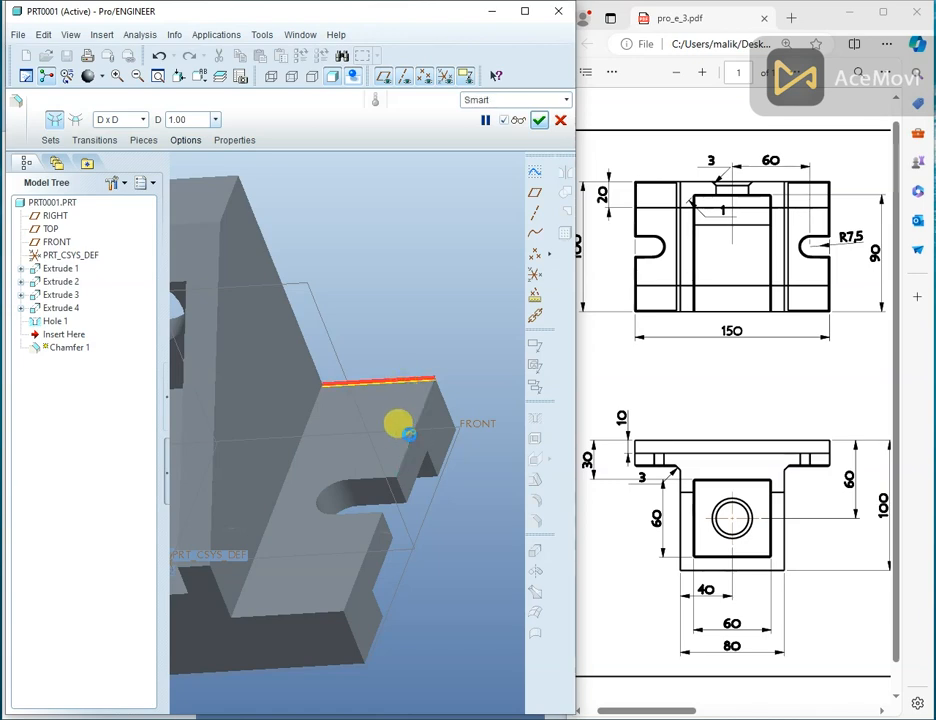
{"action": "left_click", "coordinate": [412, 442], "text": "ctrl"}
{"action": "left_click", "coordinate": [346, 484], "text": "ctrl"}
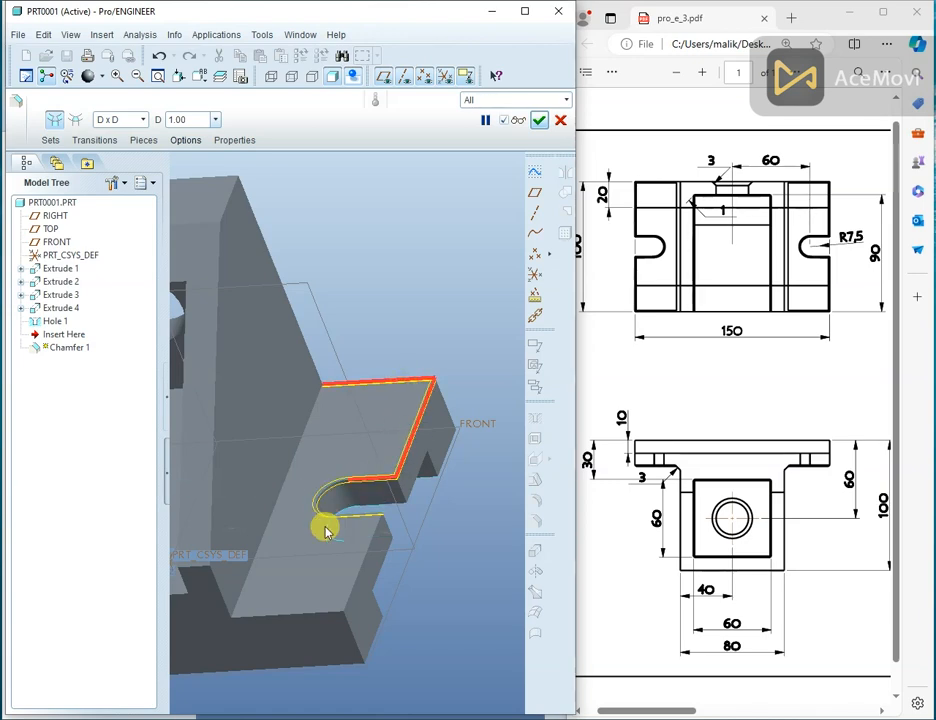
{"action": "left_click", "coordinate": [367, 558], "text": "ctrl"}
{"action": "left_click", "coordinate": [303, 618], "text": "ctrl"}
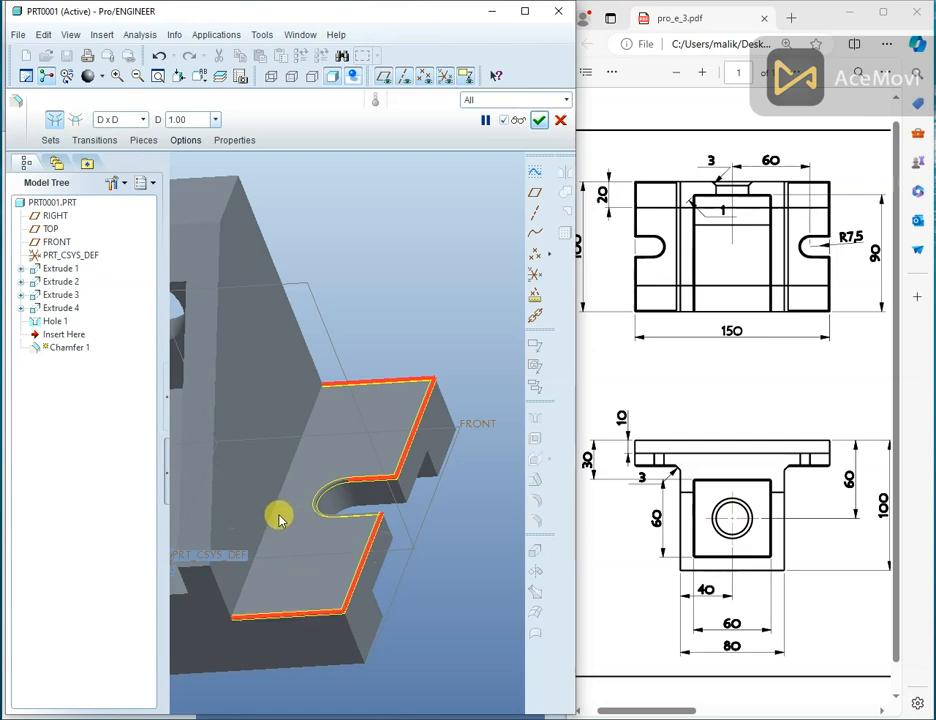
Step: Add the upright's outer edges and the pocket's opening edges to the 1 mm chamfer
{"action": "middle_click_drag", "start_coordinate": [324, 497], "coordinate": [318, 526]}
{"action": "scroll", "coordinate": [214, 464], "scroll_direction": "down", "scroll_amount": 2}
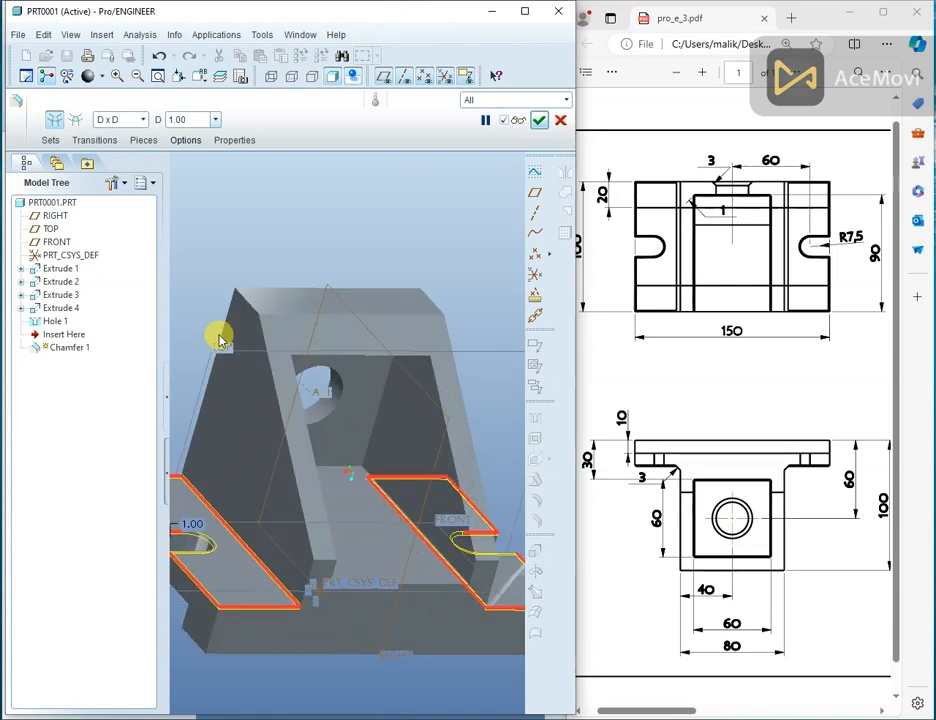
{"action": "left_click", "coordinate": [237, 300], "text": "ctrl"}
{"action": "left_click", "coordinate": [251, 290], "text": "ctrl"}
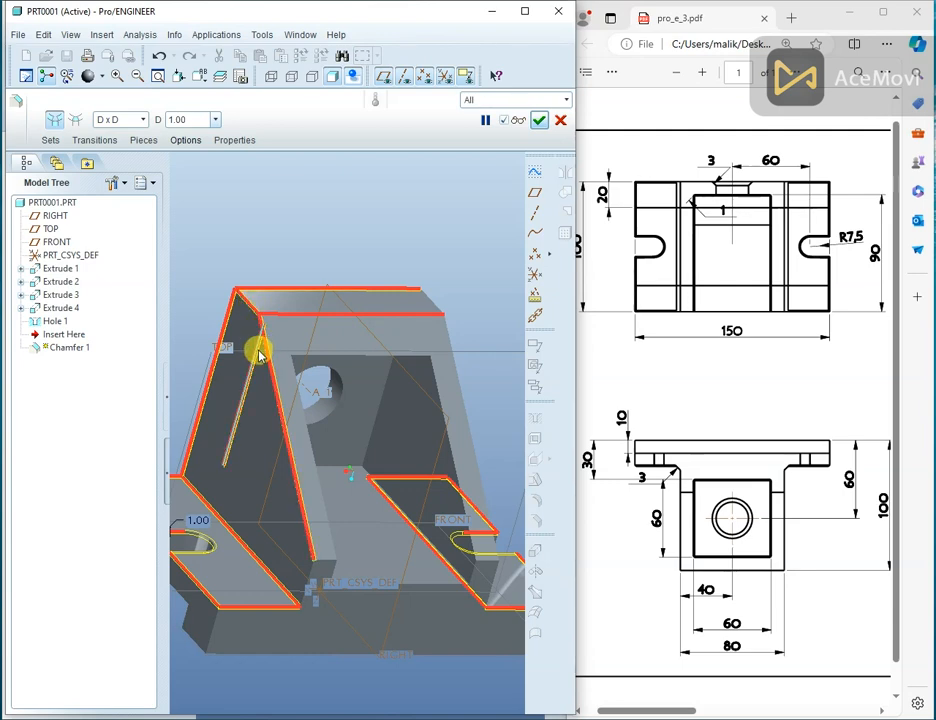
{"action": "left_click", "coordinate": [308, 356], "text": "ctrl"}
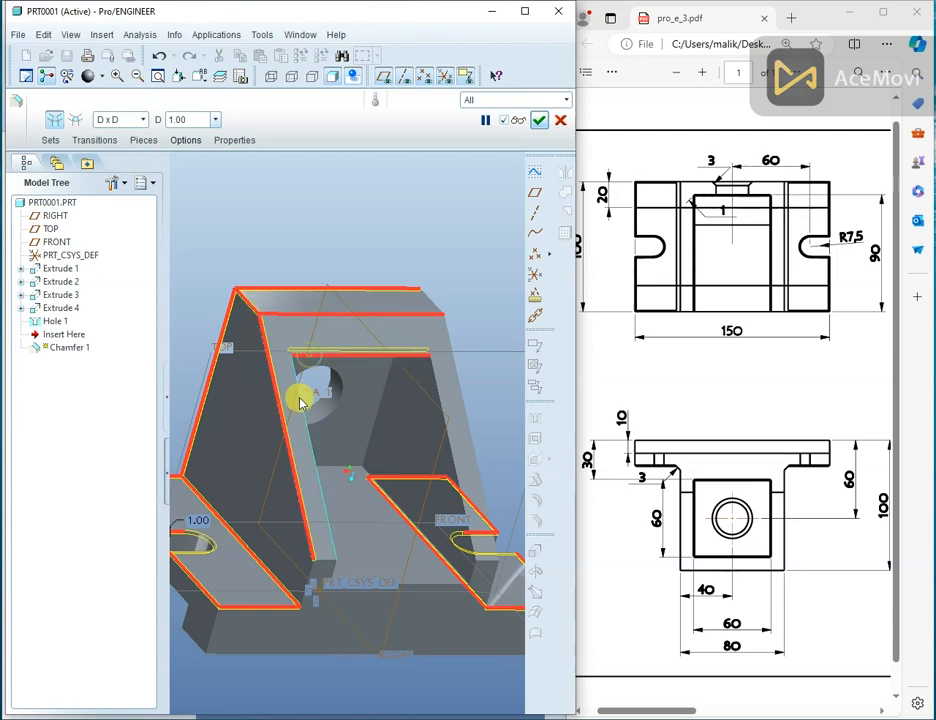
{"action": "left_click", "coordinate": [443, 424], "text": "ctrl"}
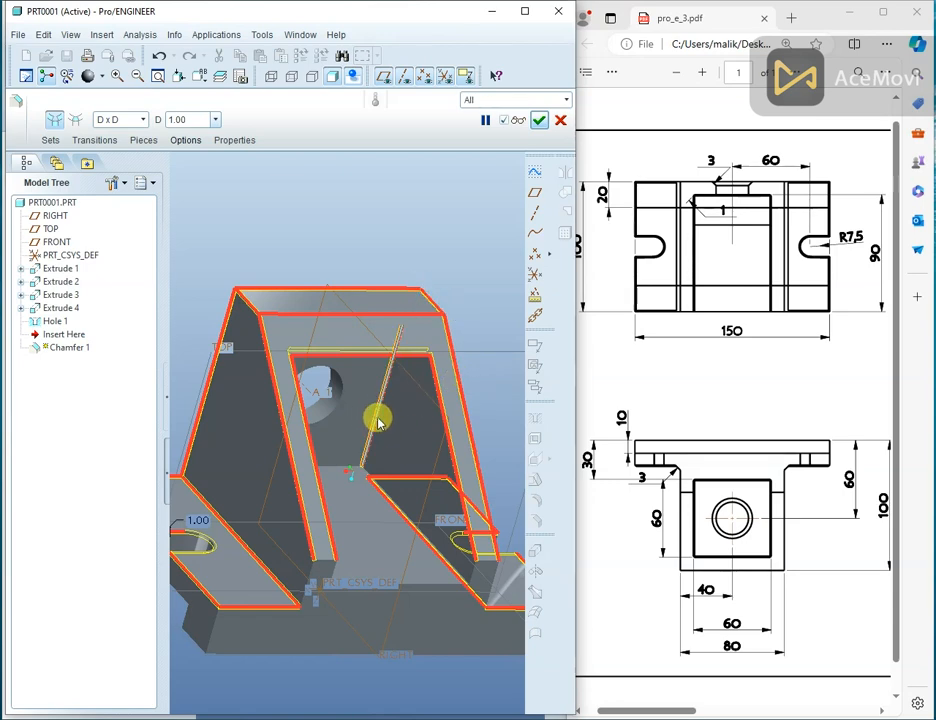
Step: Add the pocket's inner corner edges and the hole's rim to the 1 mm chamfer, and complete the chamfer
{"action": "middle_click_drag", "start_coordinate": [378, 422], "coordinate": [333, 421]}
{"action": "left_click", "coordinate": [311, 430], "text": "ctrl"}
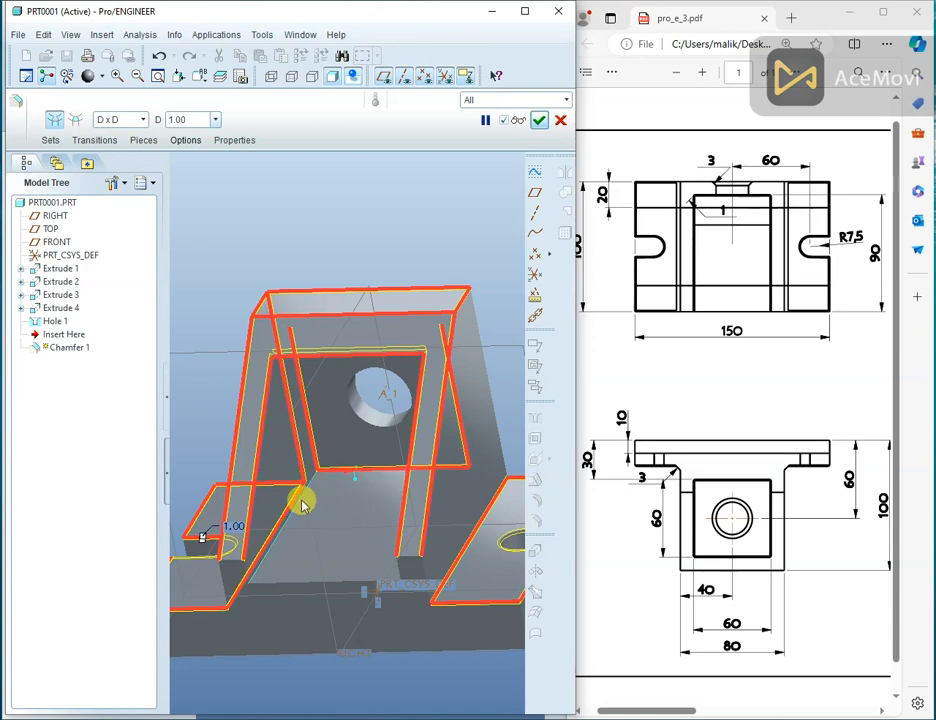
{"action": "middle_click_drag", "start_coordinate": [310, 503], "coordinate": [365, 455]}
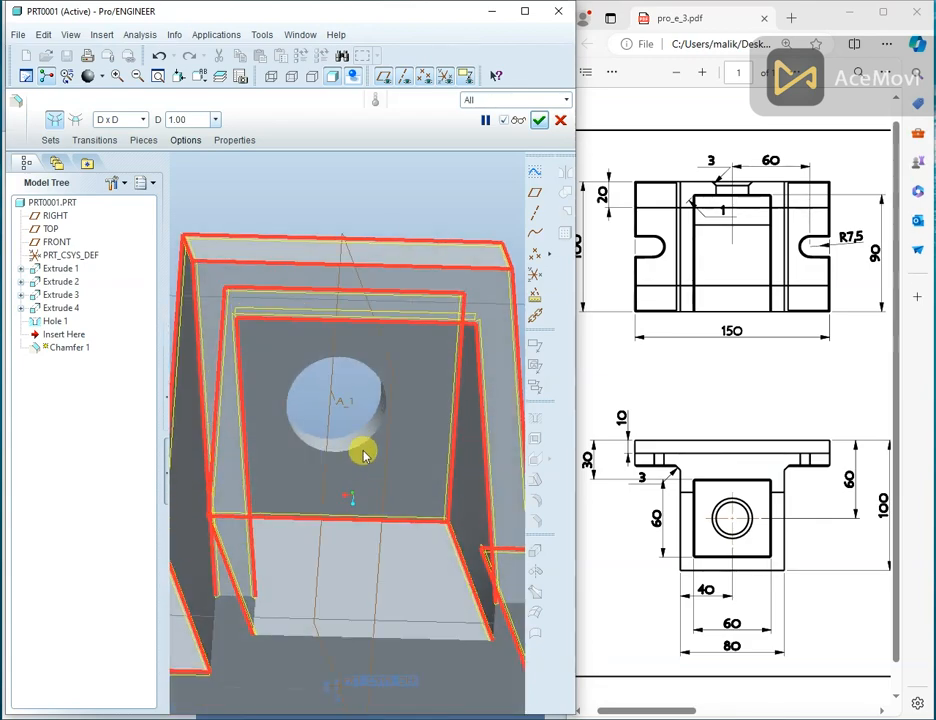
{"action": "key", "text": "ctrl+d"}
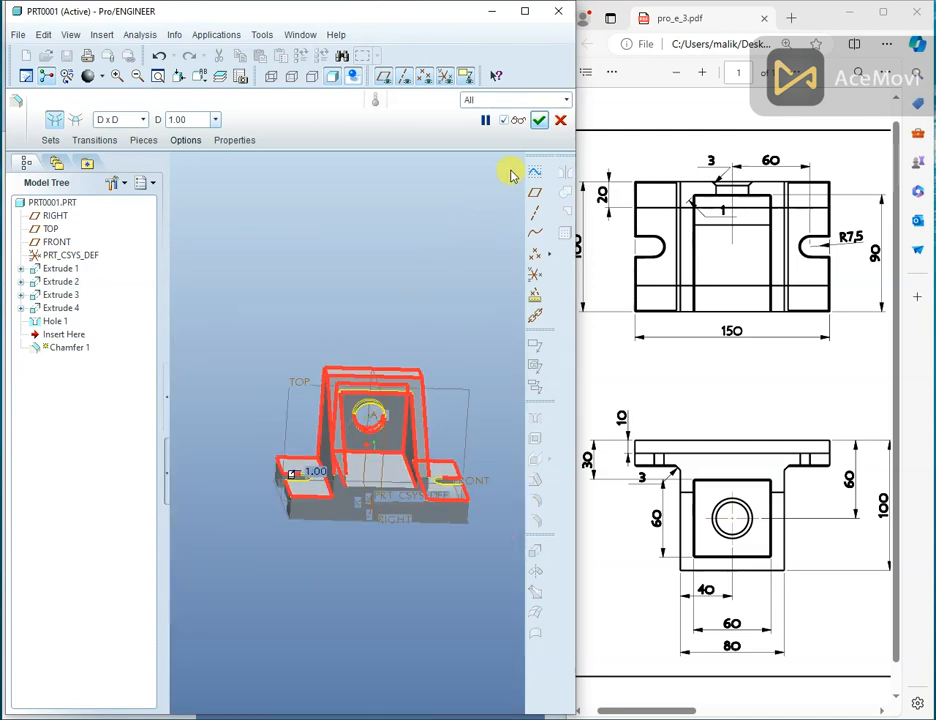
{"action": "left_click", "coordinate": [538, 122]}
Step: Inspect the chamfered edges of the pocket, upright and base up close and from several sides
{"action": "middle_click_drag", "start_coordinate": [426, 299], "coordinate": [445, 440]}
{"action": "scroll", "coordinate": [443, 533], "scroll_direction": "down", "scroll_amount": 4}
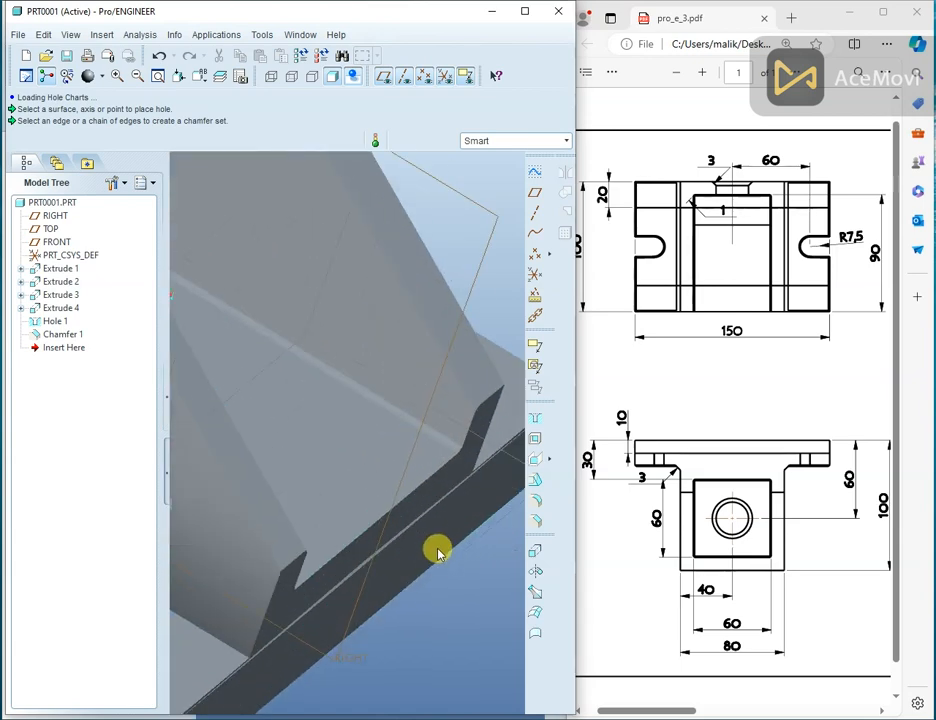
{"action": "scroll", "coordinate": [437, 529], "scroll_direction": "up", "scroll_amount": 2}
{"action": "scroll", "coordinate": [333, 605], "scroll_direction": "down", "scroll_amount": 3}
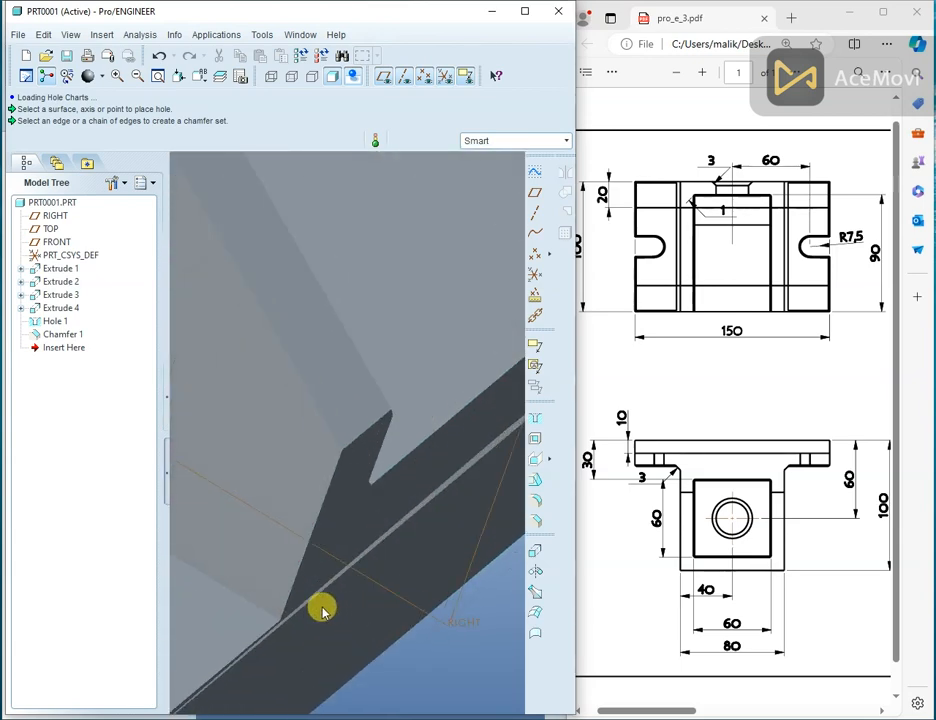
{"action": "scroll", "coordinate": [322, 611], "scroll_direction": "up", "scroll_amount": 5}
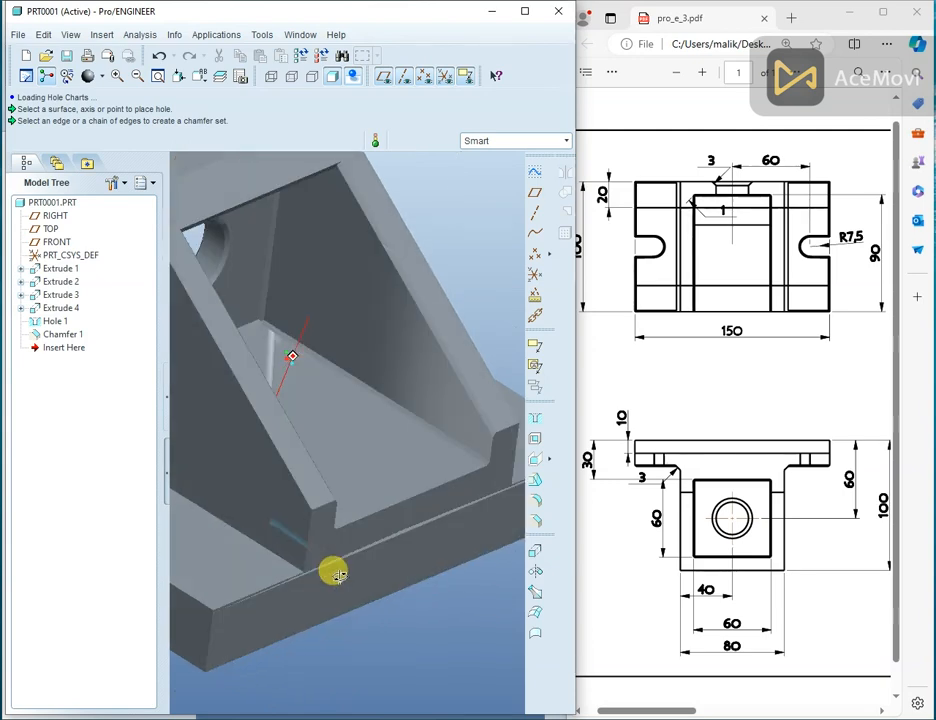
{"action": "mouse_move", "coordinate": [338, 575]}
{"action": "middle_mouse_down"}
{"action": "mouse_move", "coordinate": [318, 562]}
{"action": "mouse_move", "coordinate": [351, 558]}
{"action": "mouse_move", "coordinate": [349, 576]}
{"action": "middle_mouse_up"}
{"action": "scroll", "coordinate": [349, 576], "scroll_direction": "up", "scroll_amount": 4}
{"action": "scroll", "coordinate": [218, 496], "scroll_direction": "down", "scroll_amount": 2}
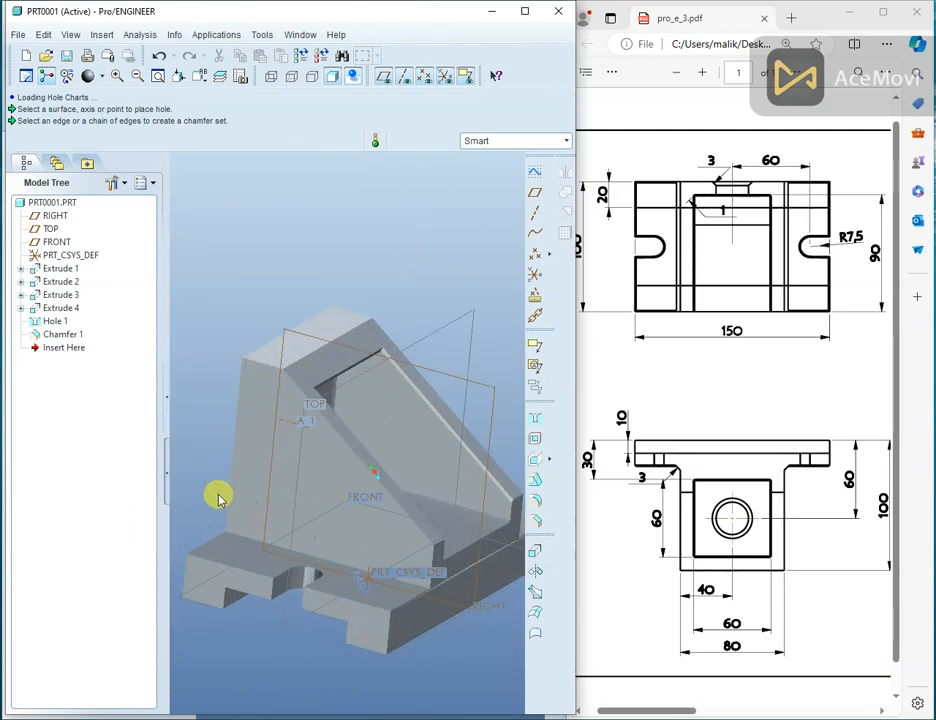
{"action": "middle_click_drag", "start_coordinate": [218, 496], "coordinate": [292, 428]}
{"action": "middle_click_drag", "start_coordinate": [292, 428], "coordinate": [280, 420]}
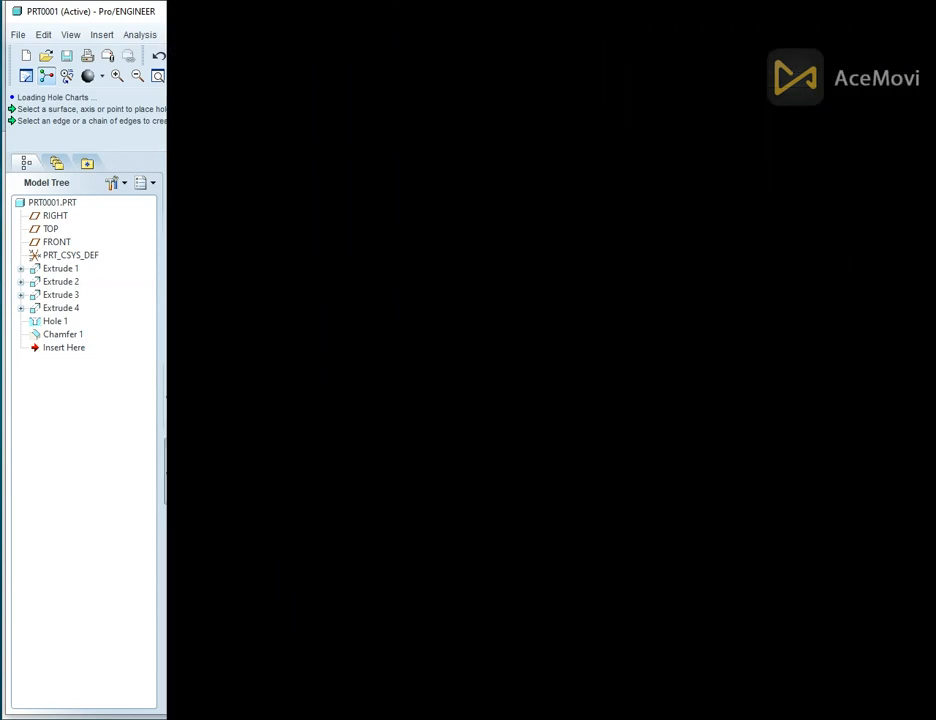